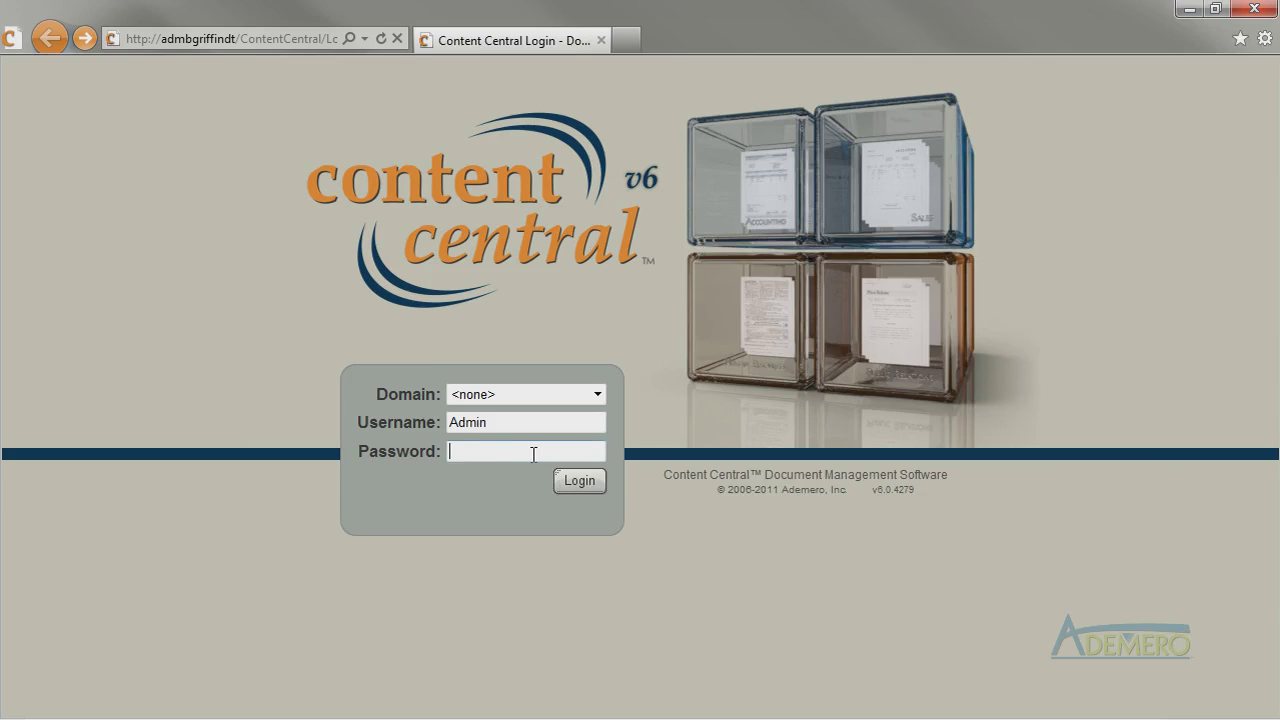
Step: Log in to the Admin account with its password and open the Catalogs & Document Types administration
type("•••••••••••")
key("Return")
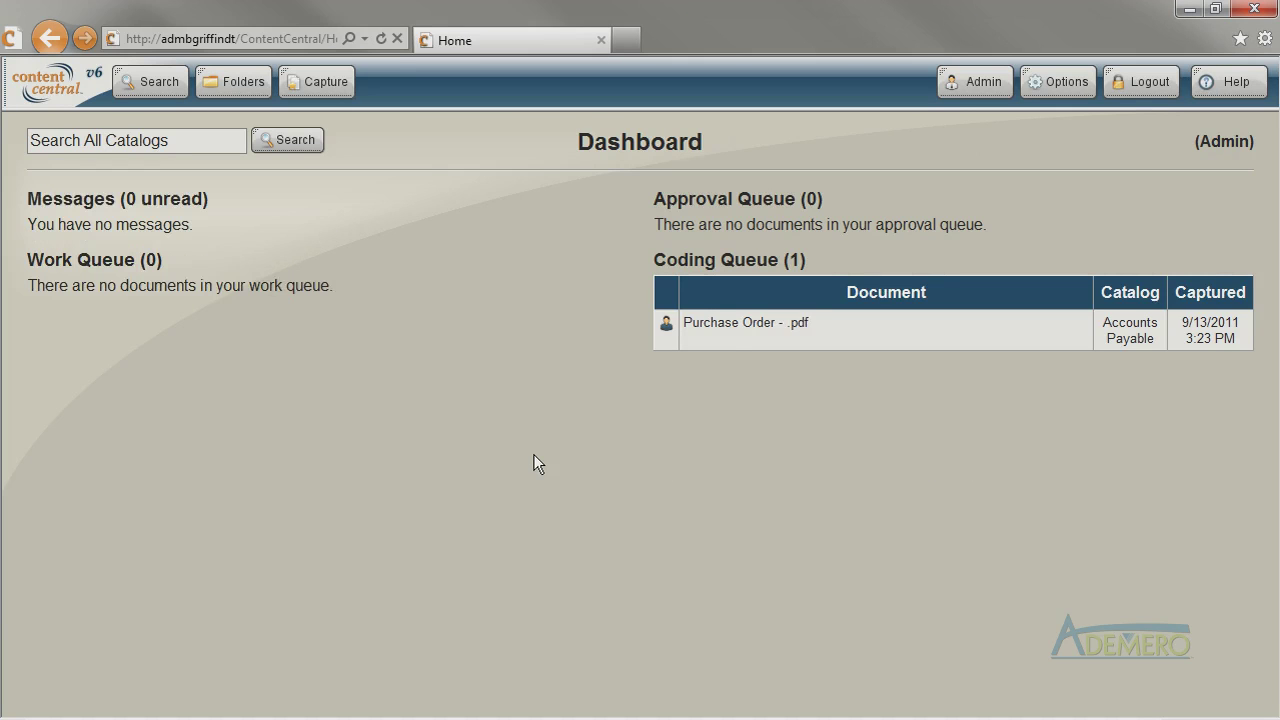
left_click(961, 90)
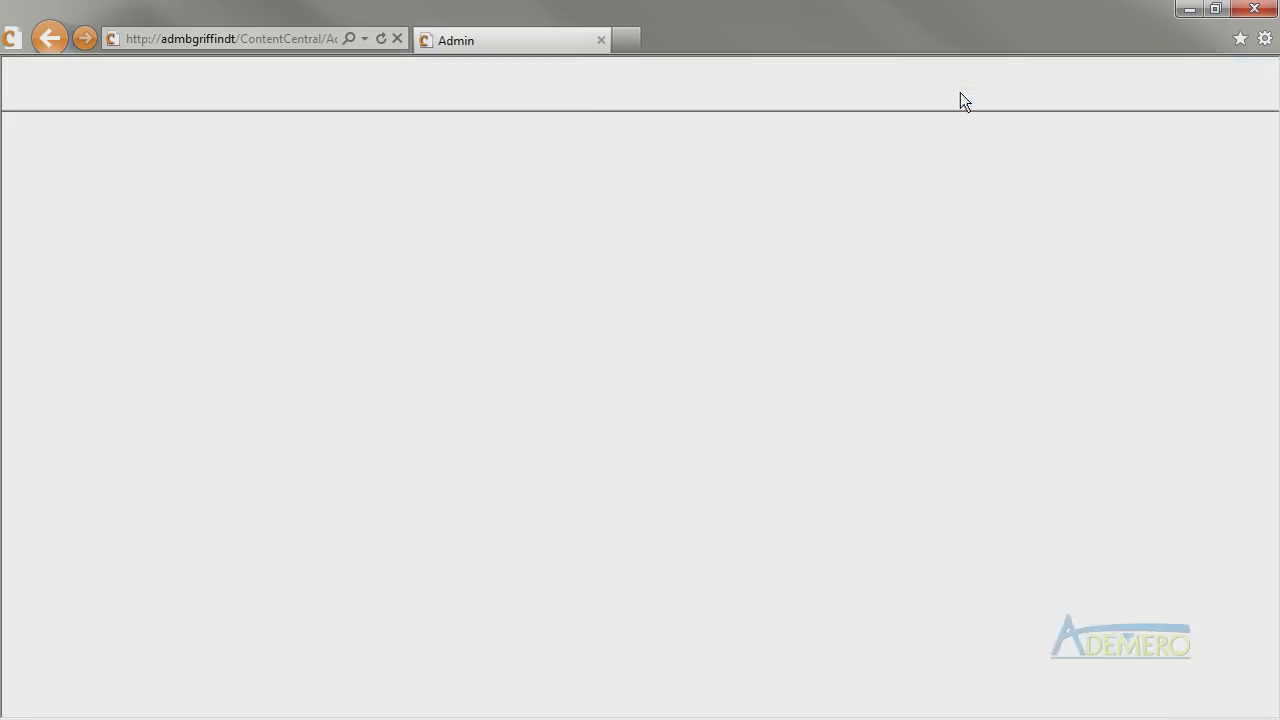
left_click(222, 453)
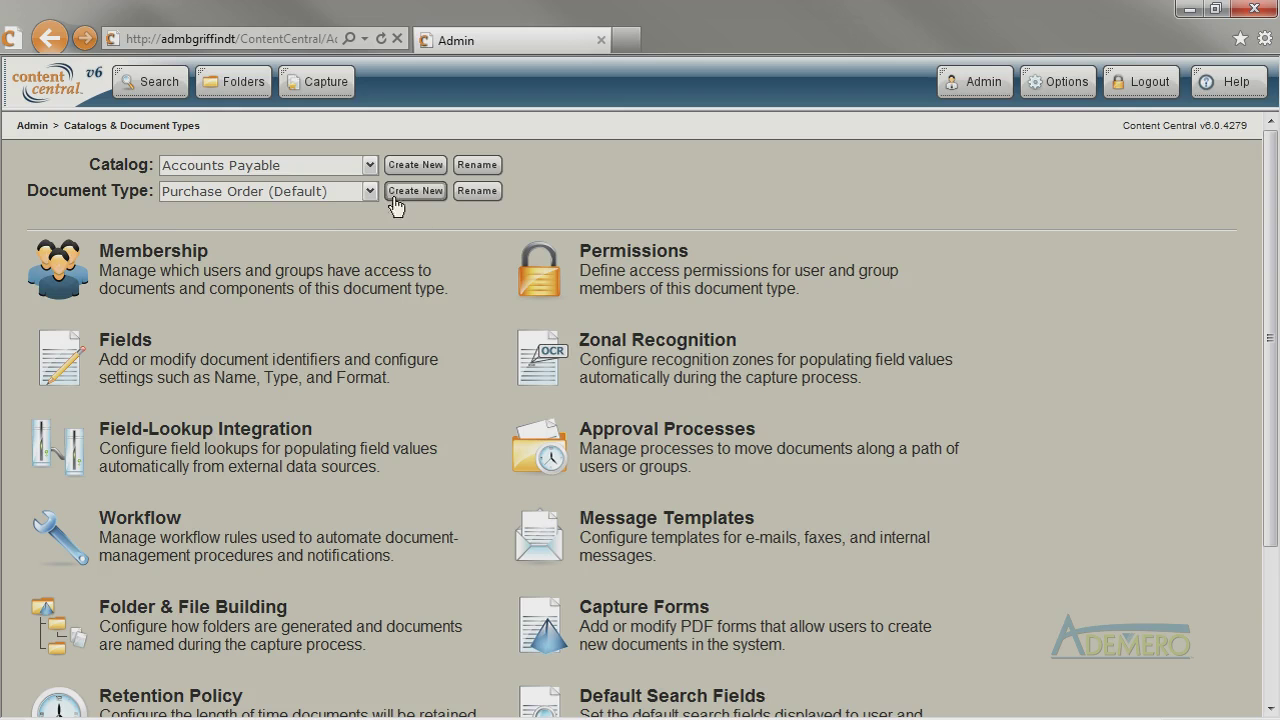
Step: Review the fields of the Invoice document type in the Accounts Payable catalog, leaving them unmodified
left_click(363, 195)
left_click(314, 258)
left_click(110, 340)
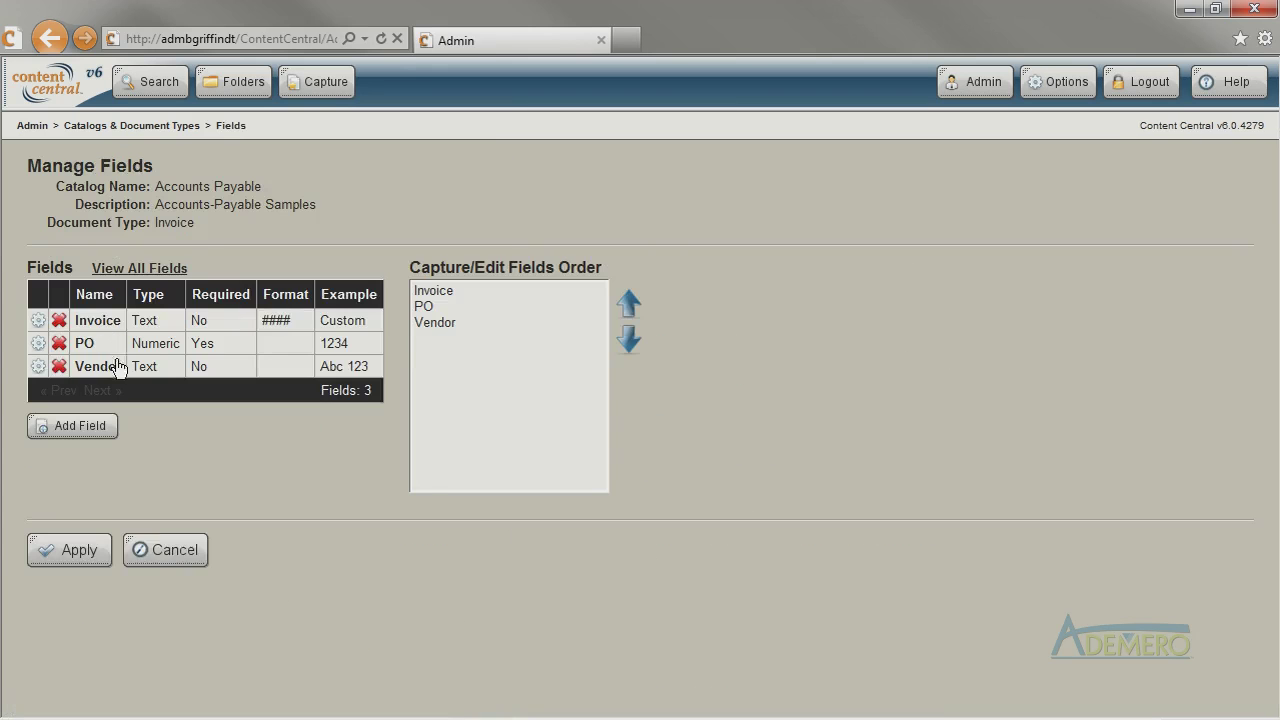
left_click(165, 550)
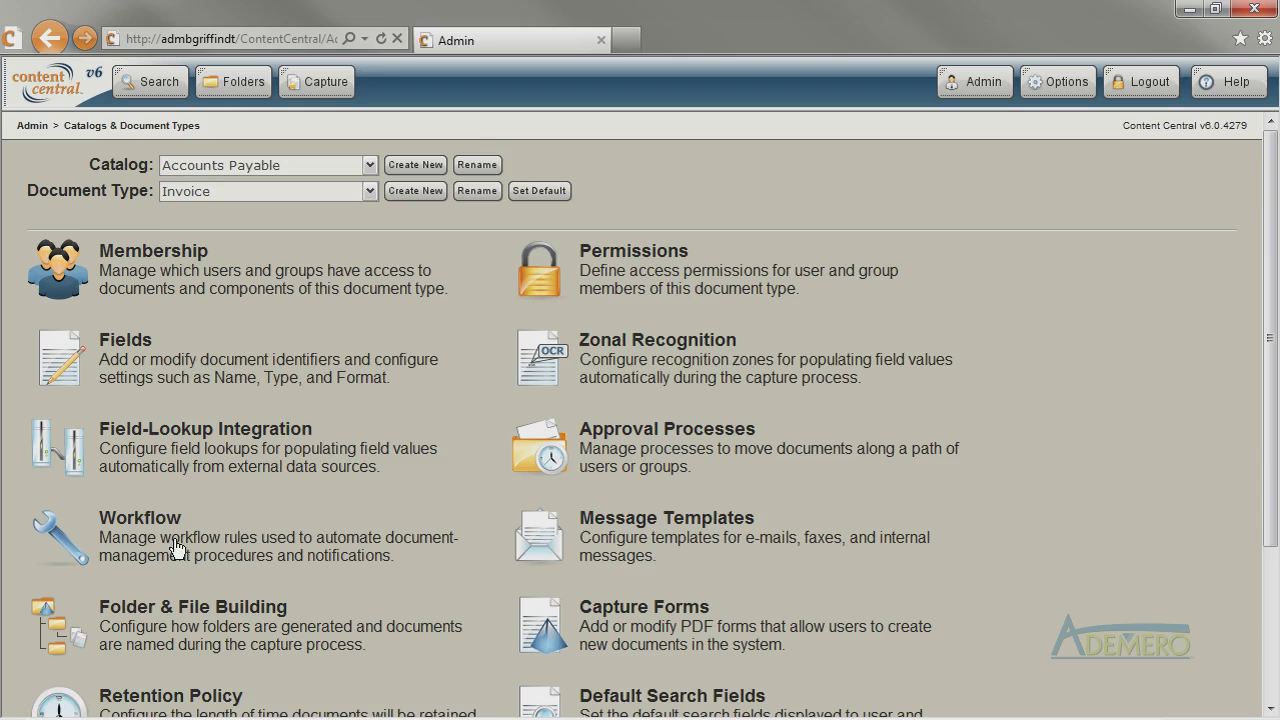
Step: Create a document type named Quote in Accounts Payable, copying all properties from the Purchase Order document type
left_click(369, 191)
left_click(312, 227)
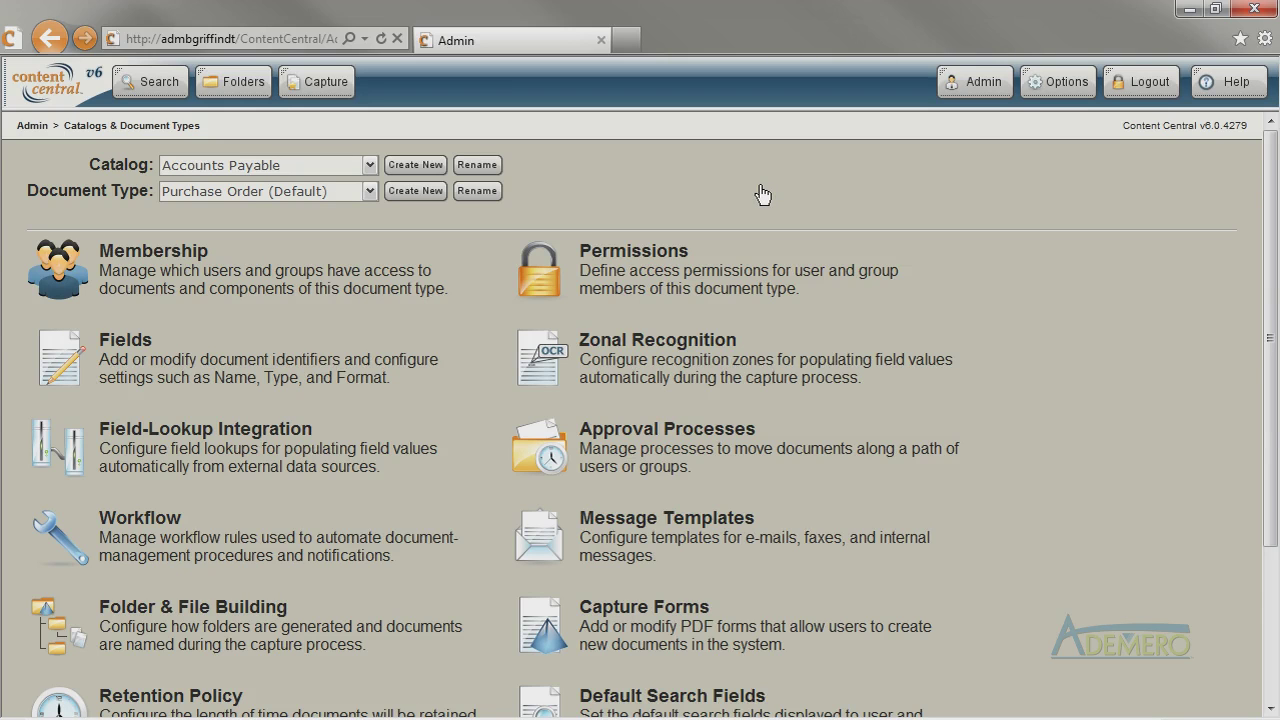
left_click(428, 204)
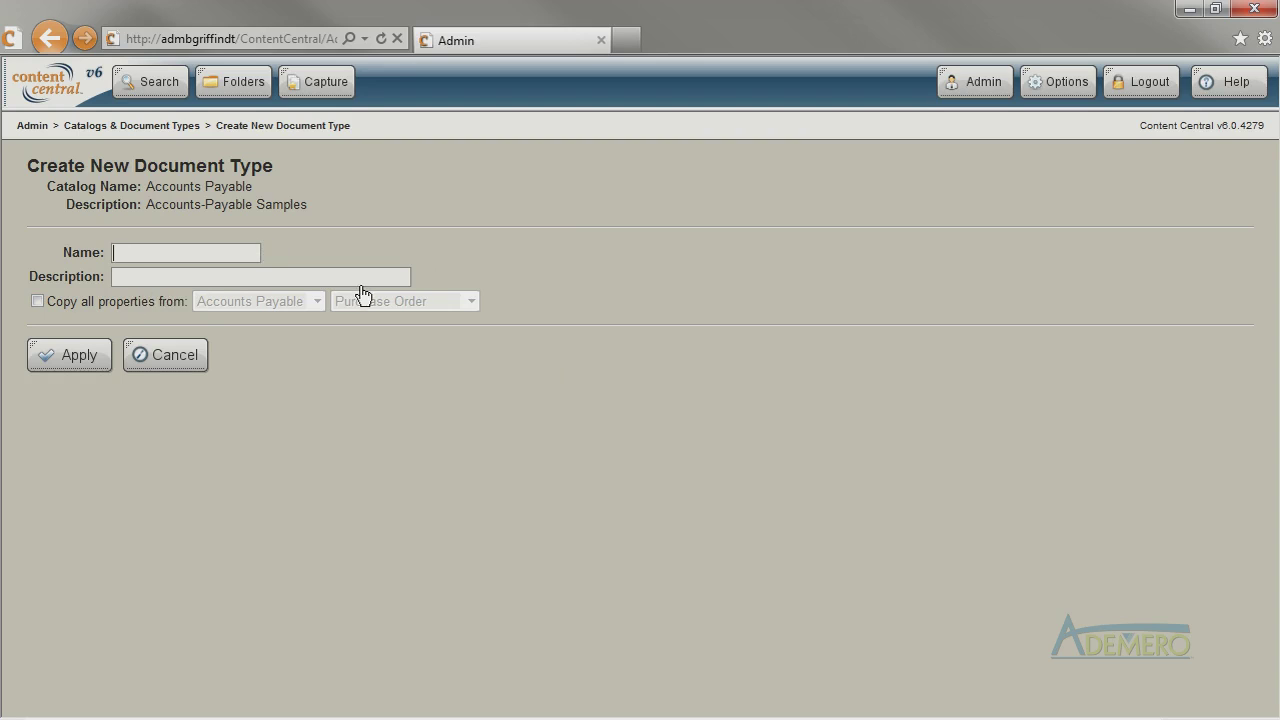
type("Quote")
left_click(102, 302)
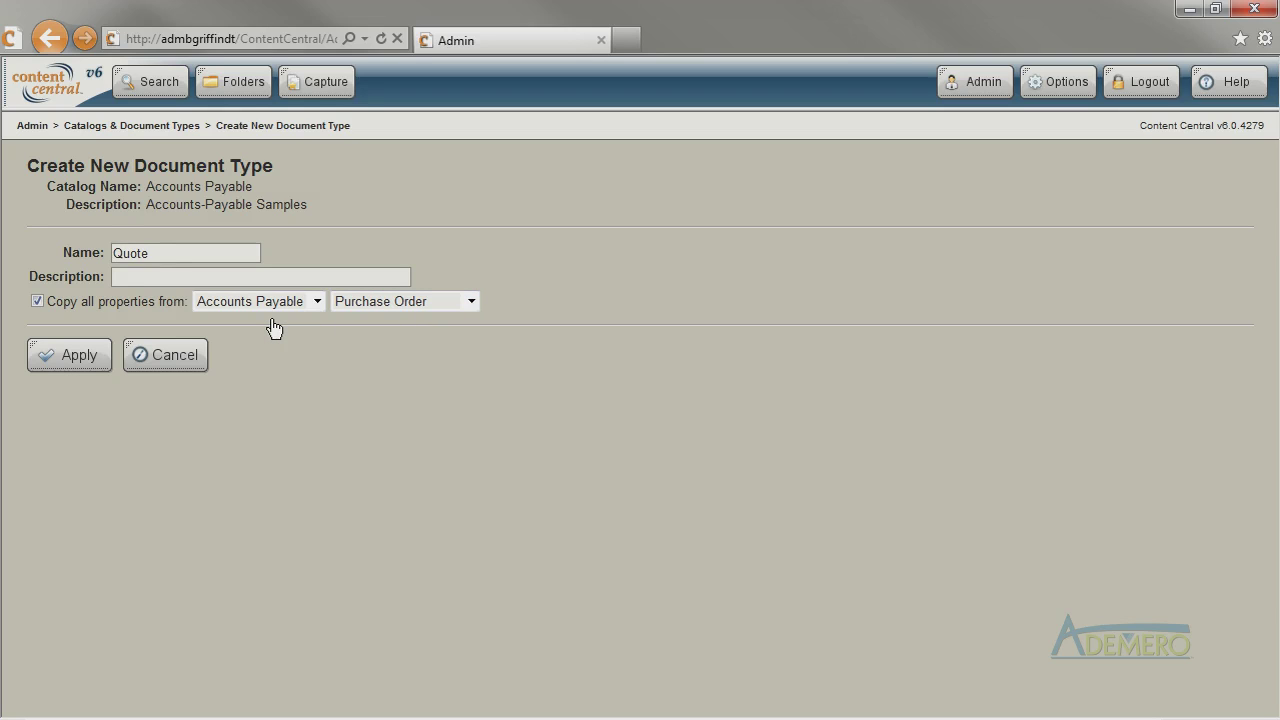
left_click(90, 362)
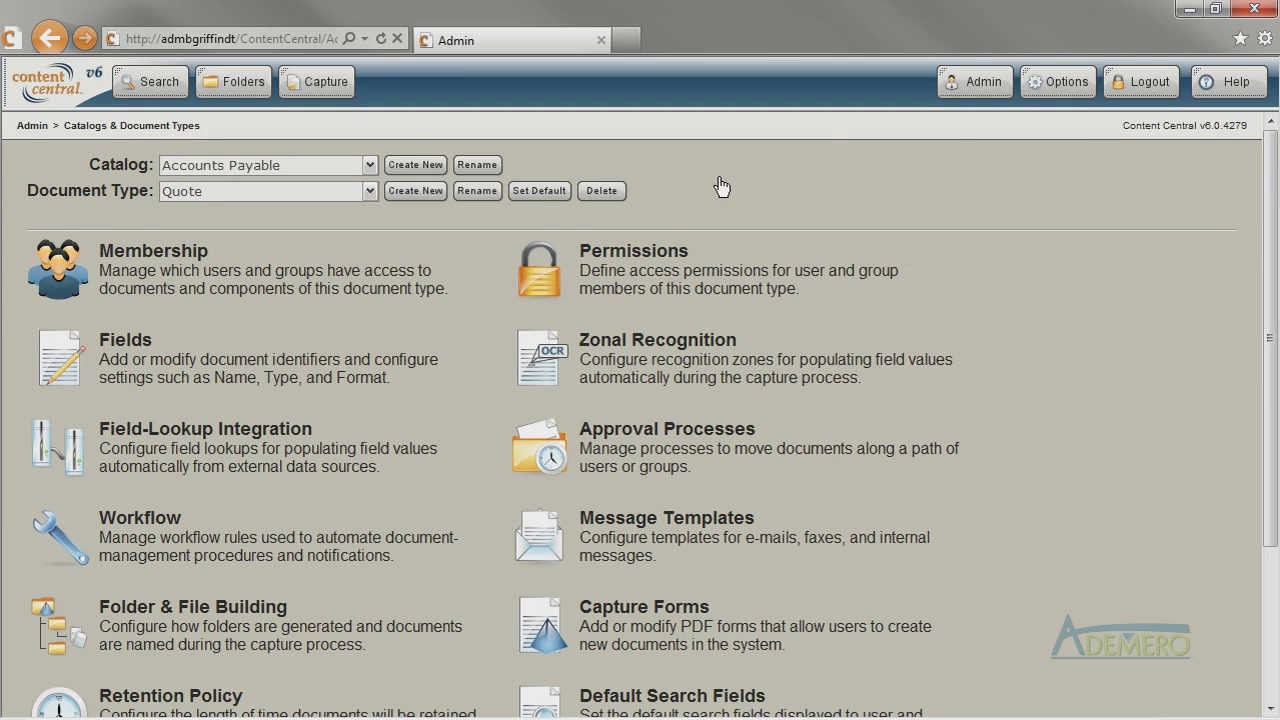
Step: Open the document-type permissions of the non-Active Directory user with an e-mail address to check access to Quote documents
left_click(970, 83)
left_click(127, 272)
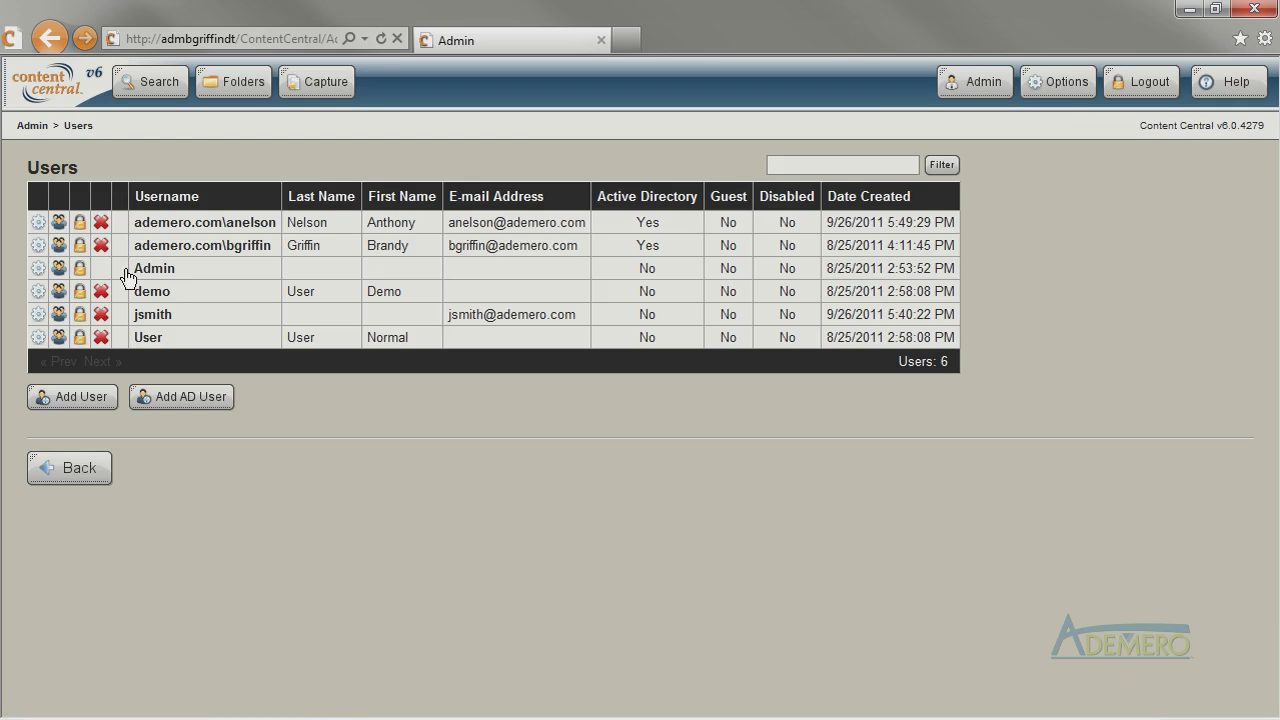
left_click(80, 314)
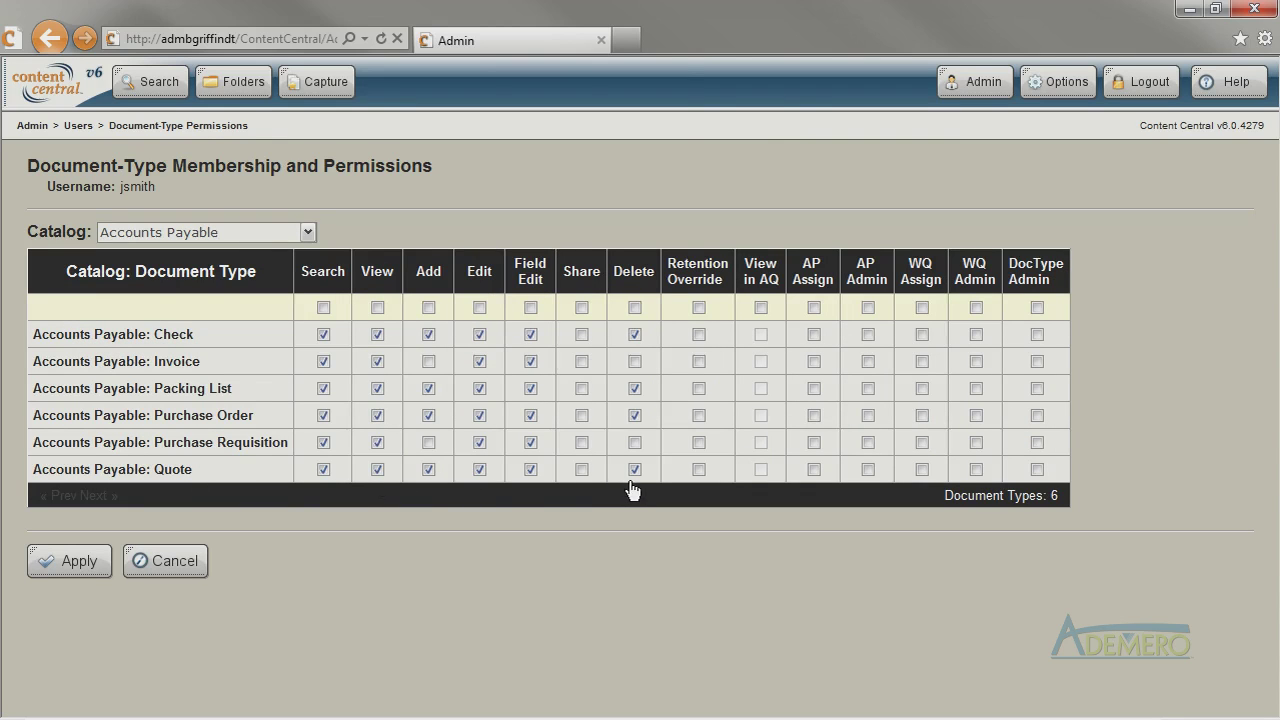
Step: Select Electronic capture with the Quote document type to check which fields it asks for
left_click(318, 81)
left_click(164, 154)
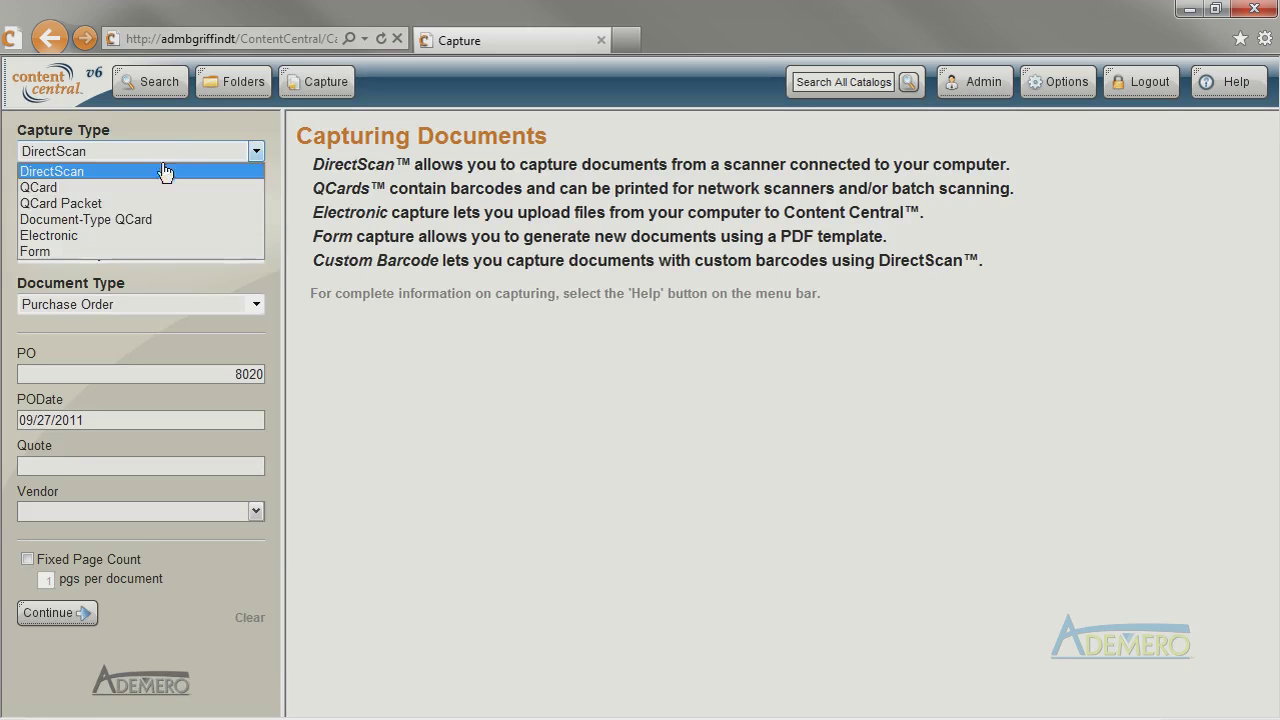
left_click(52, 236)
left_click(123, 306)
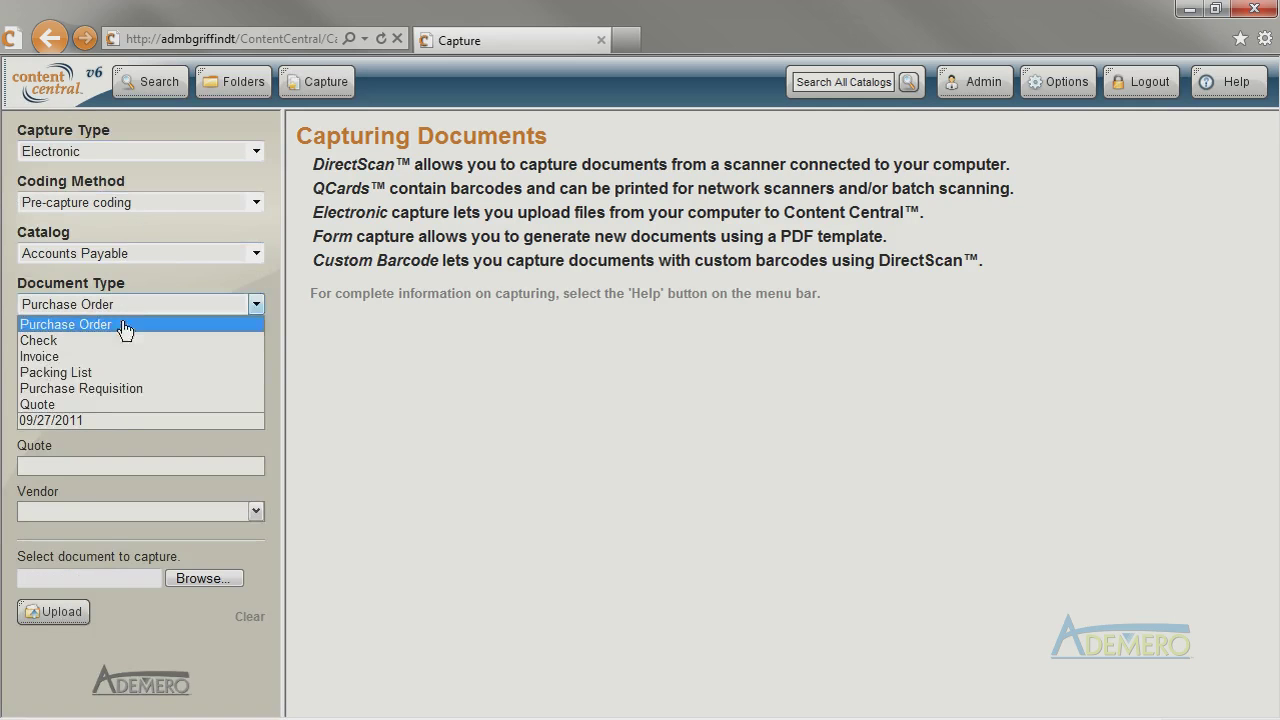
left_click(120, 406)
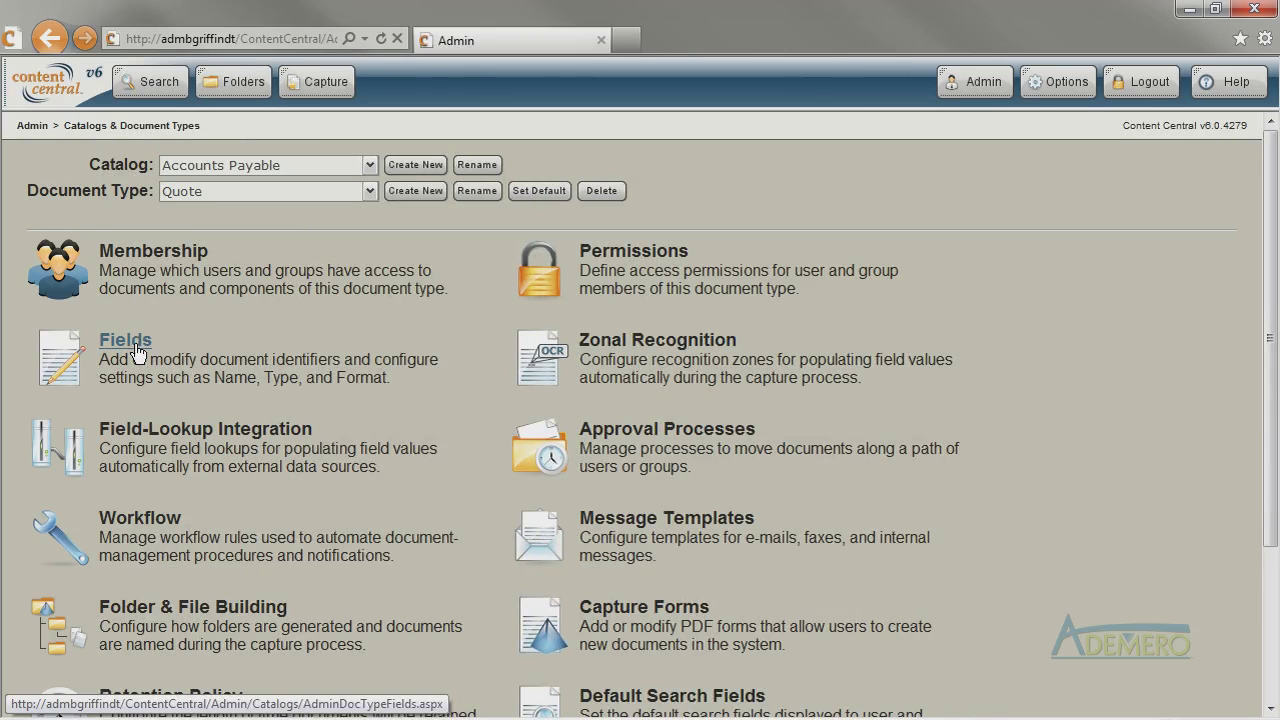
Step: Remove the PODate field from the Quote document type
left_click(139, 352)
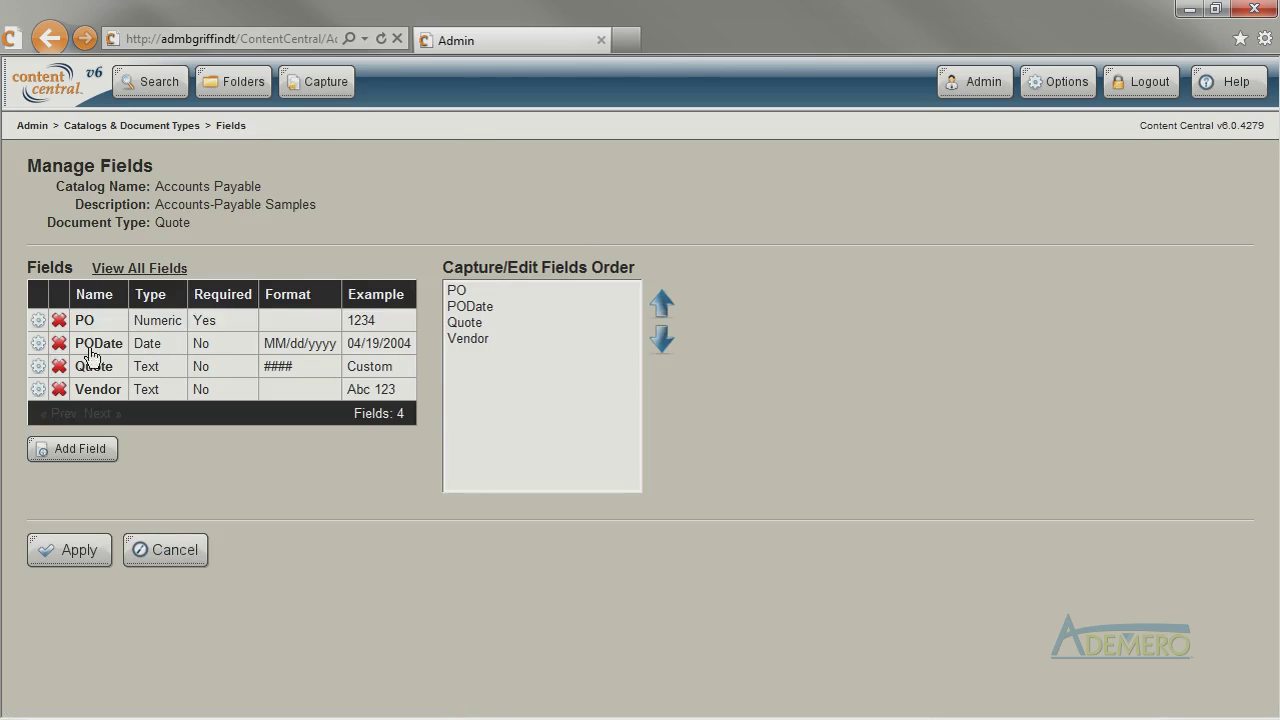
left_click(58, 348)
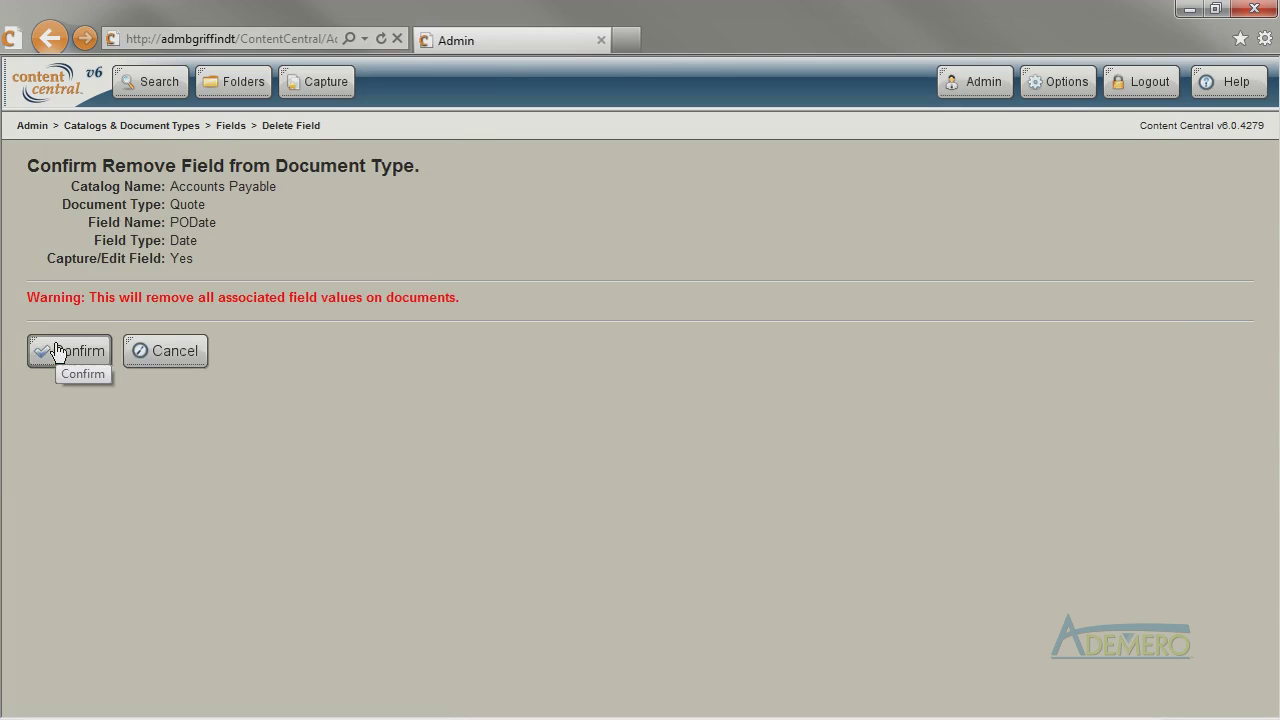
left_click(58, 350)
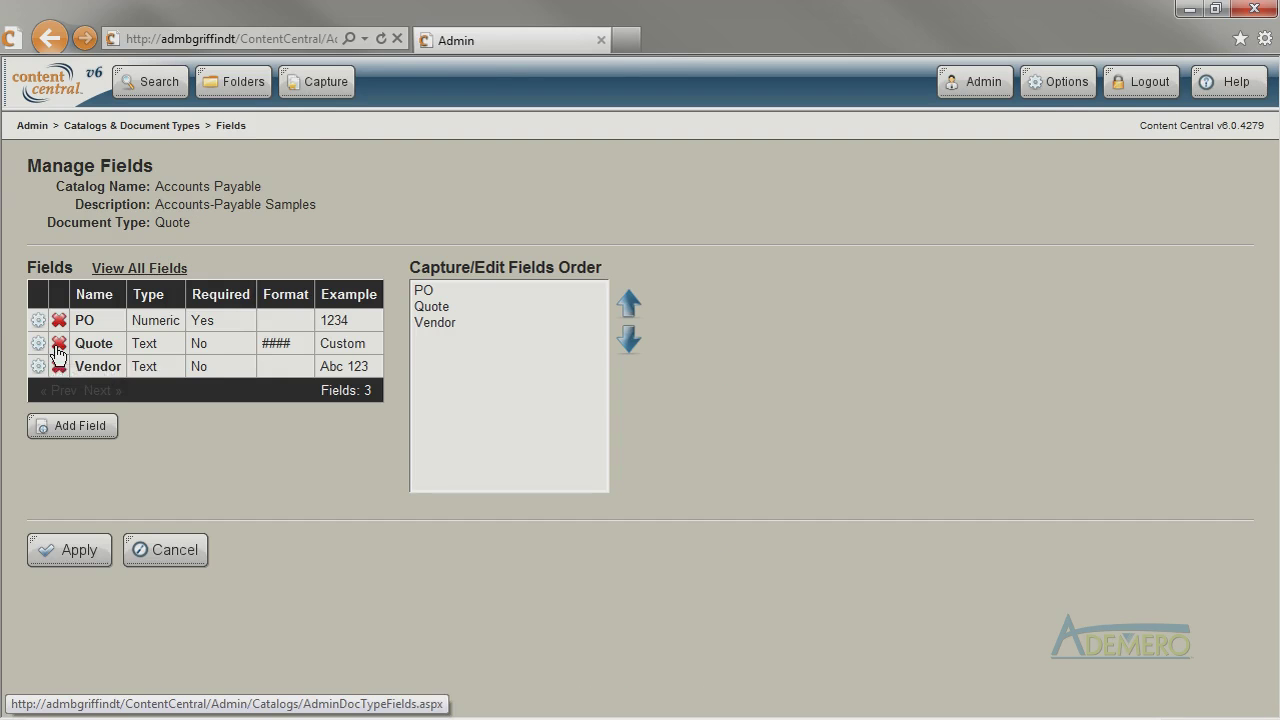
Step: Add a required Date field named Date Received in MM/dd/yyyy format to the Quote document type and apply the field changes
left_click(72, 426)
left_click(148, 347)
type("Date Received")
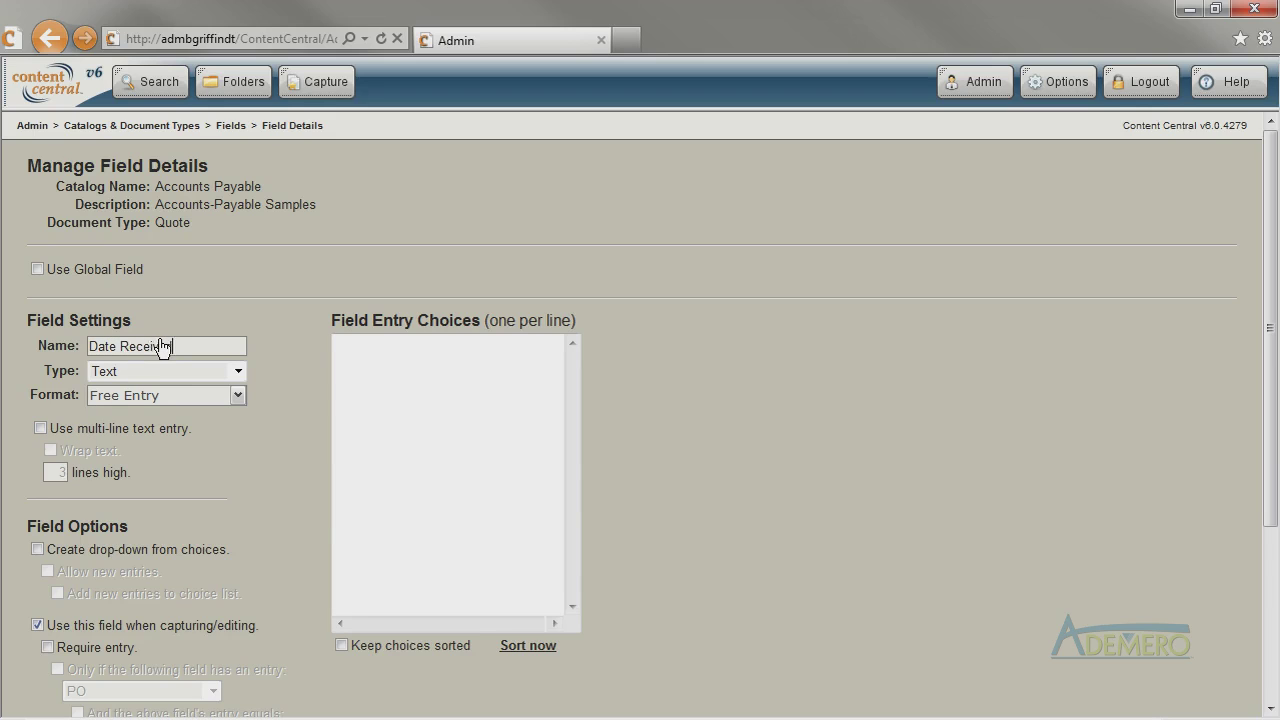
left_click(219, 378)
left_click(223, 420)
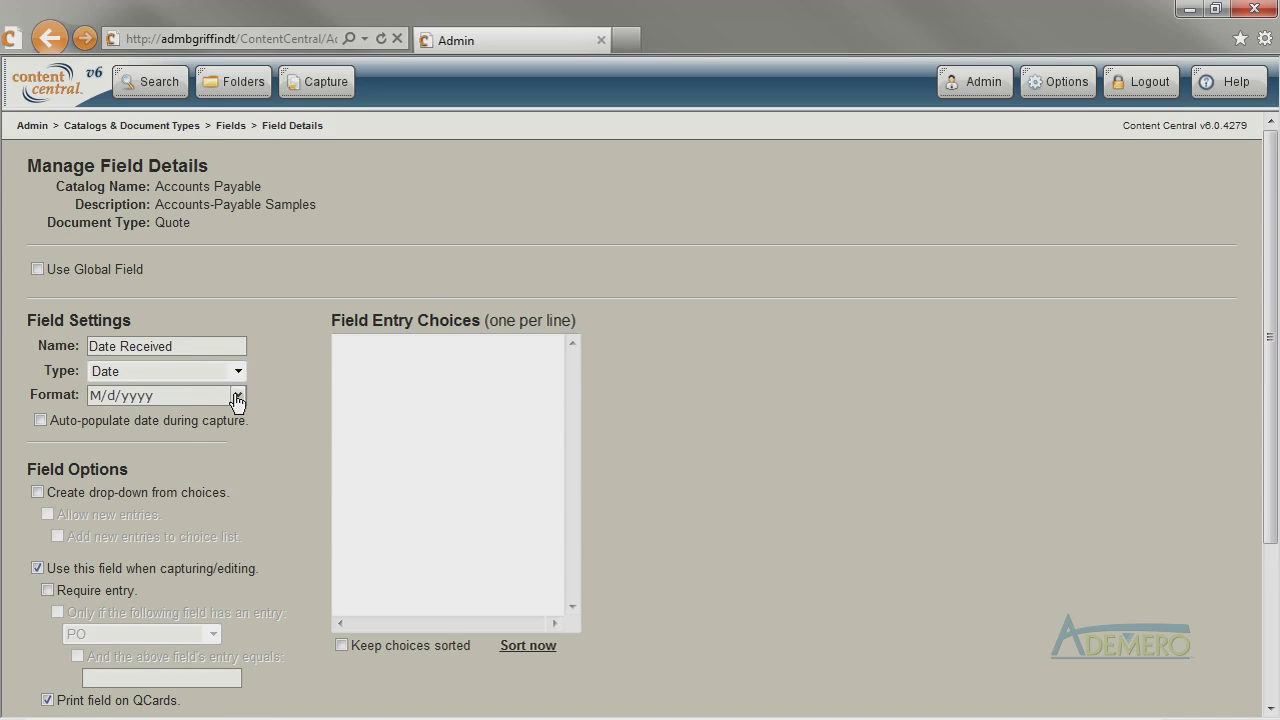
left_click(237, 400)
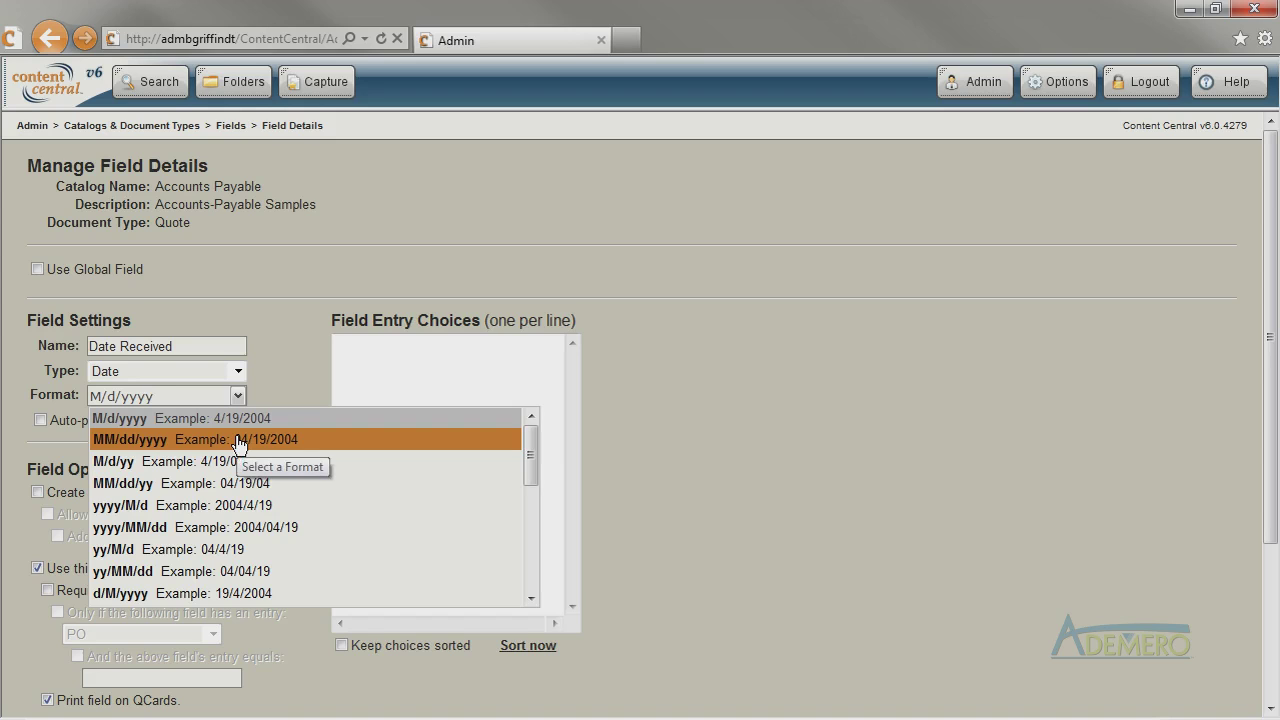
left_click(237, 440)
left_click_drag(1273, 288, 1273, 408)
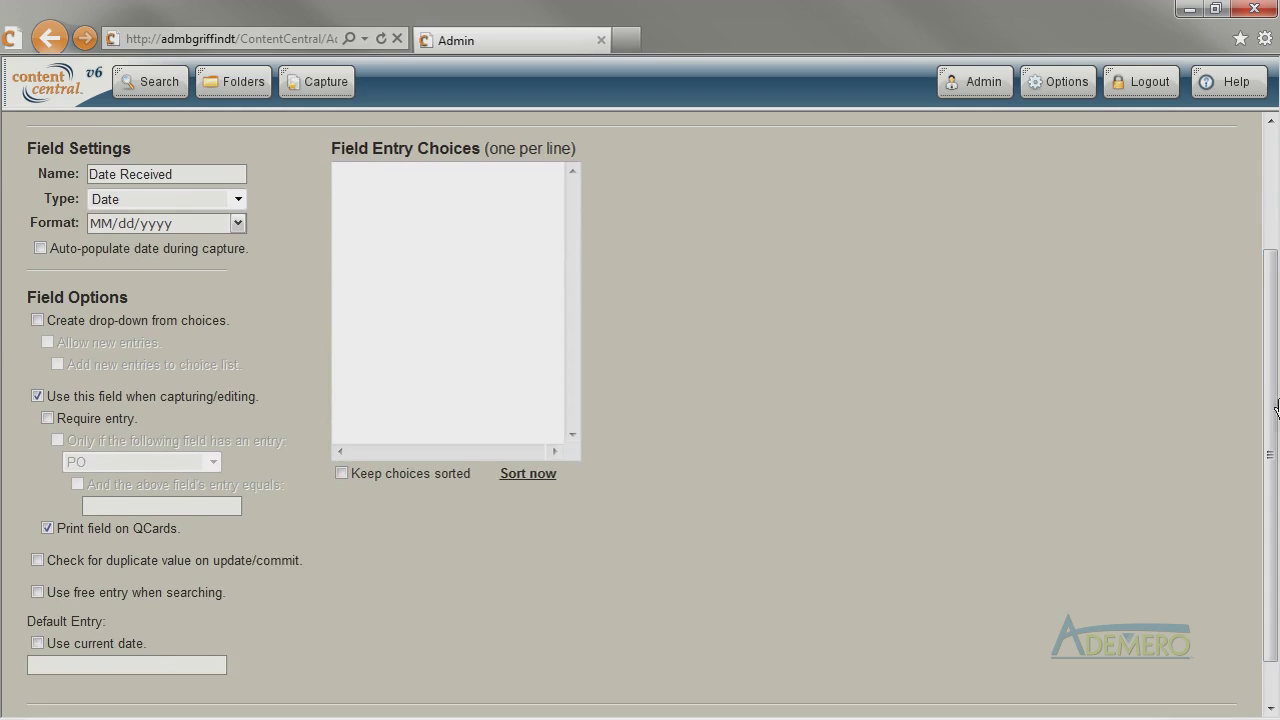
left_click(113, 431)
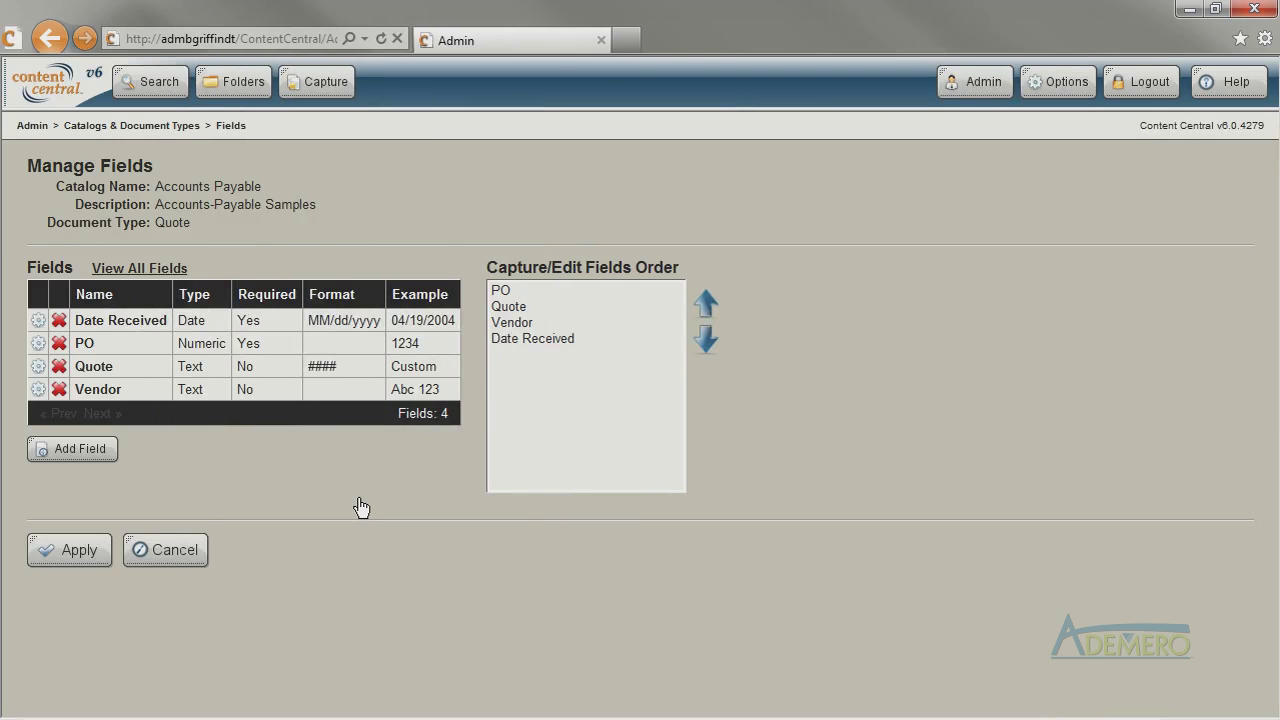
left_click(71, 560)
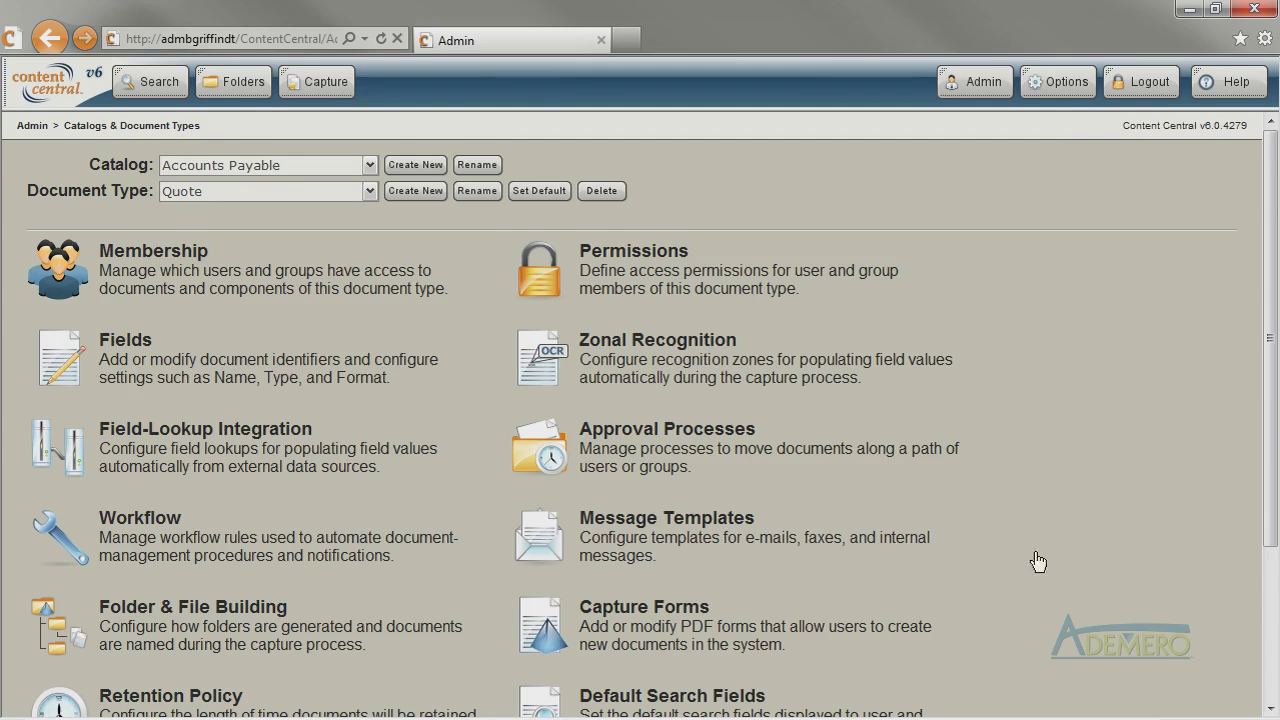
Step: Add Date Received to the default search fields of the Quote document type and apply it
left_click_drag(1268, 498, 1266, 606)
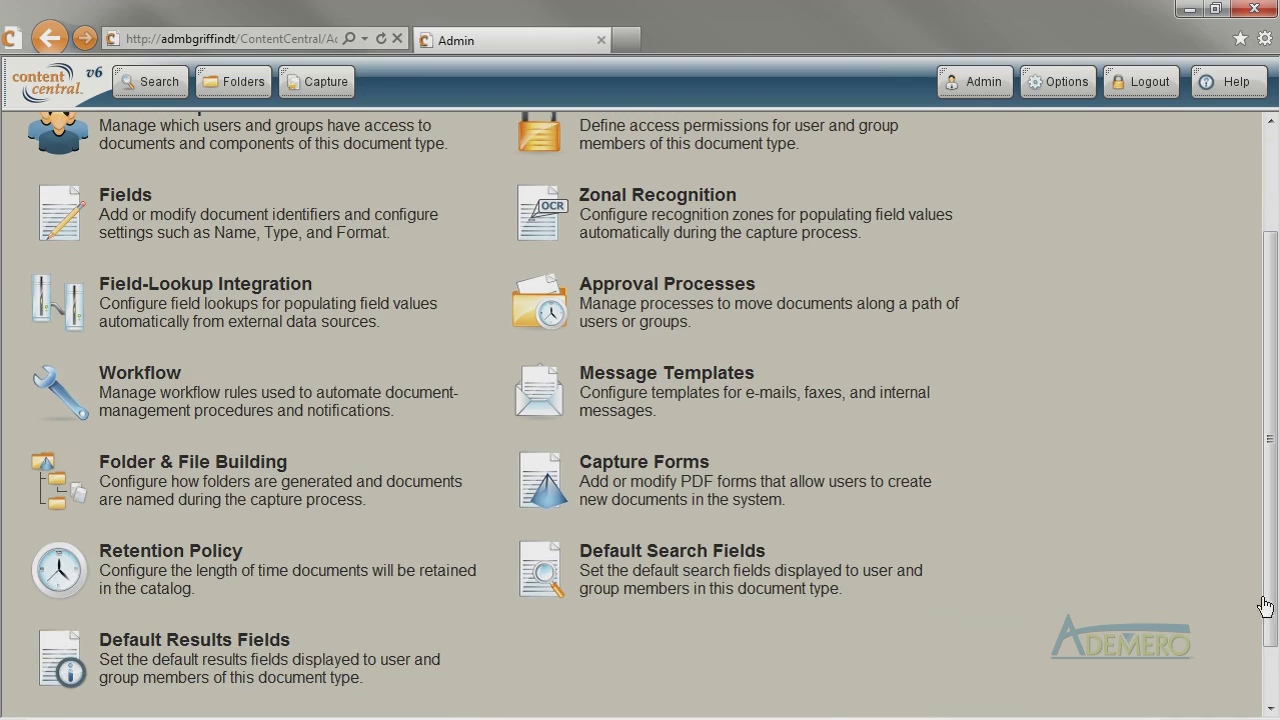
left_click(642, 555)
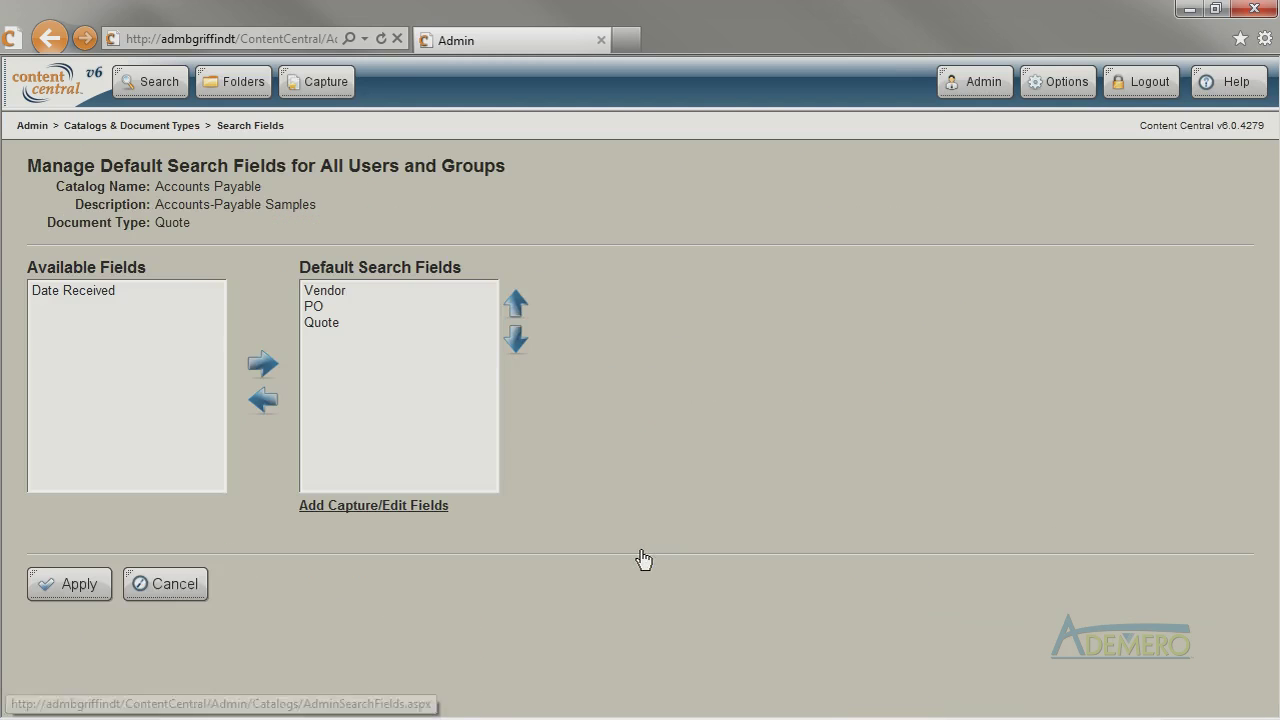
left_click(68, 296)
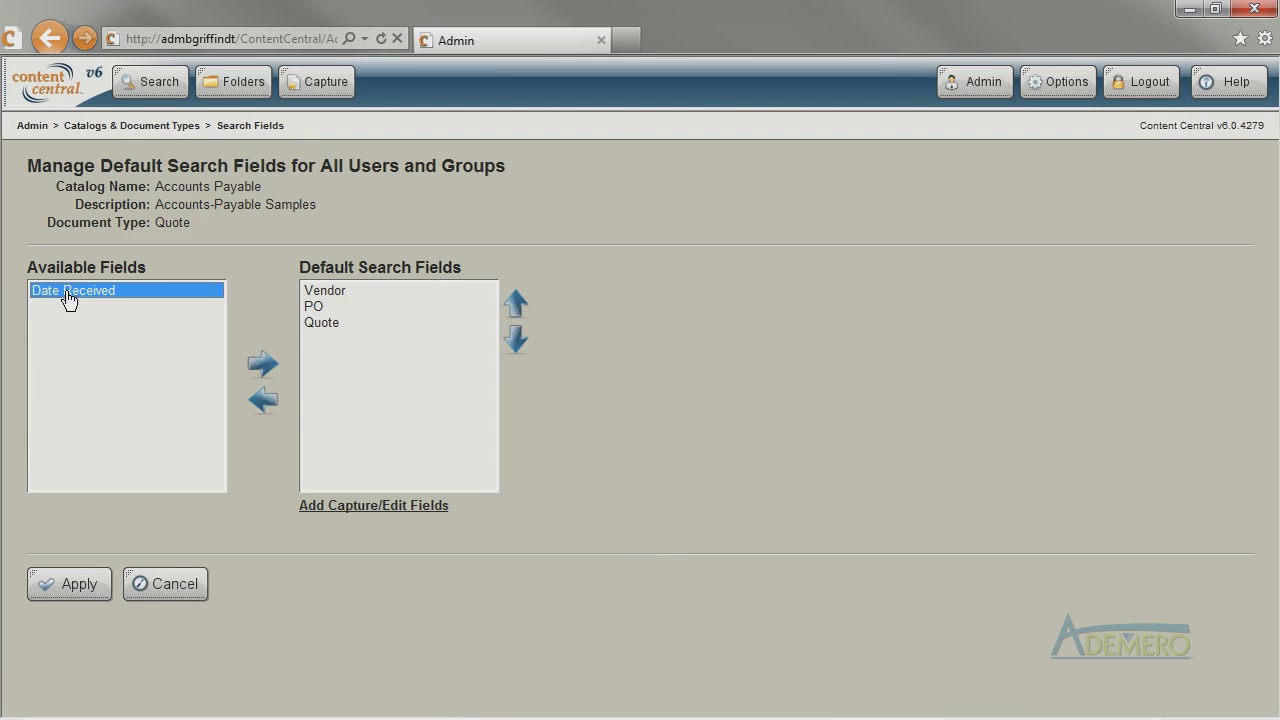
left_click(264, 364)
left_click(92, 578)
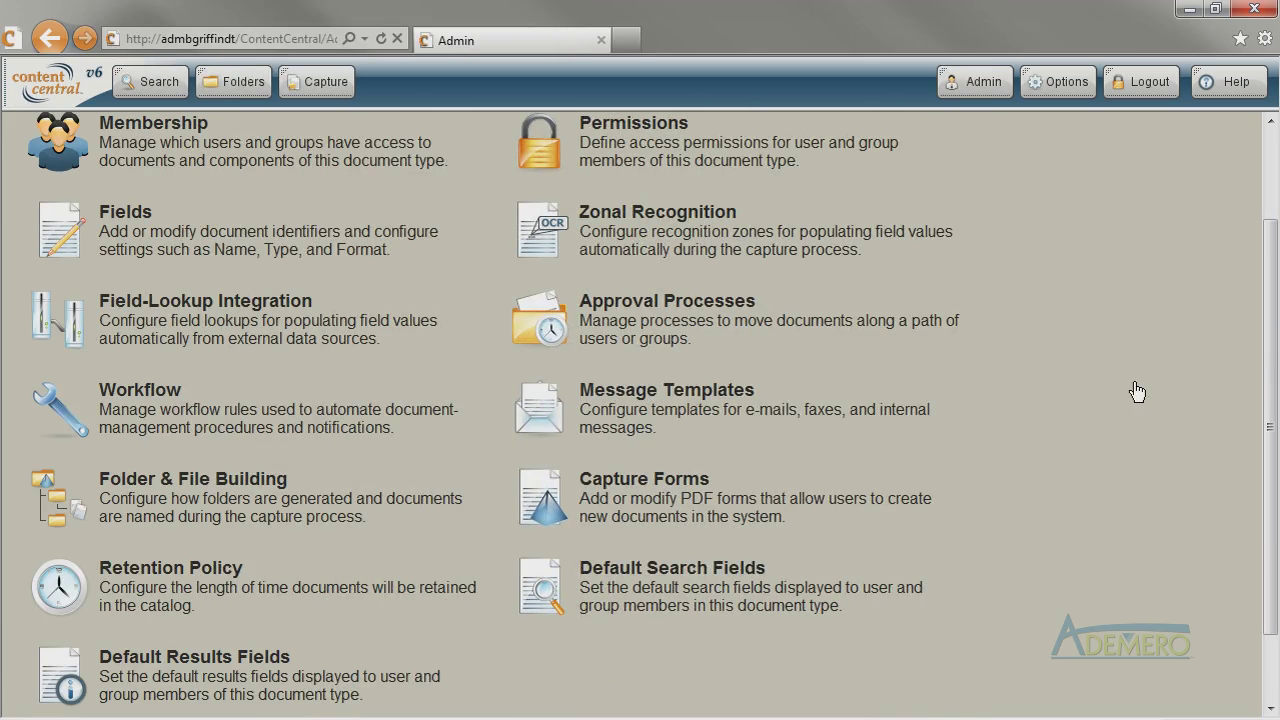
Step: Add Date Received to the default results fields of the Quote document type and apply it
left_click(208, 660)
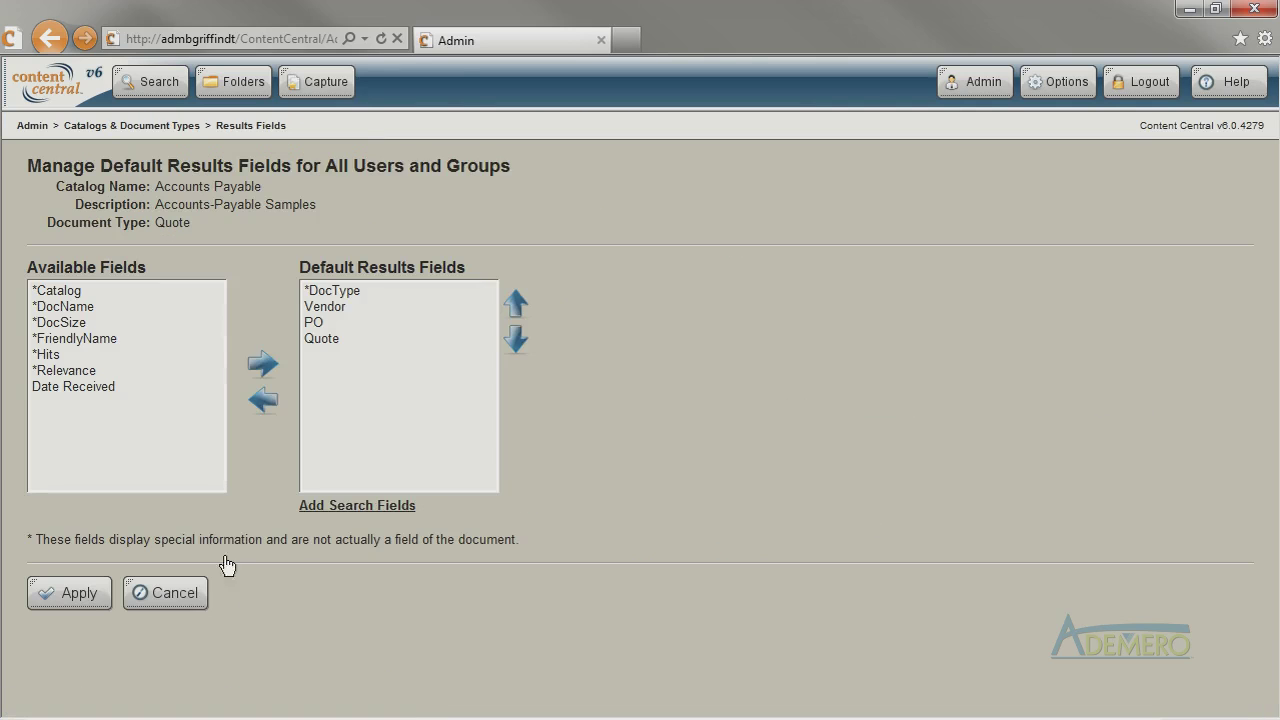
left_click(106, 388)
left_click(263, 364)
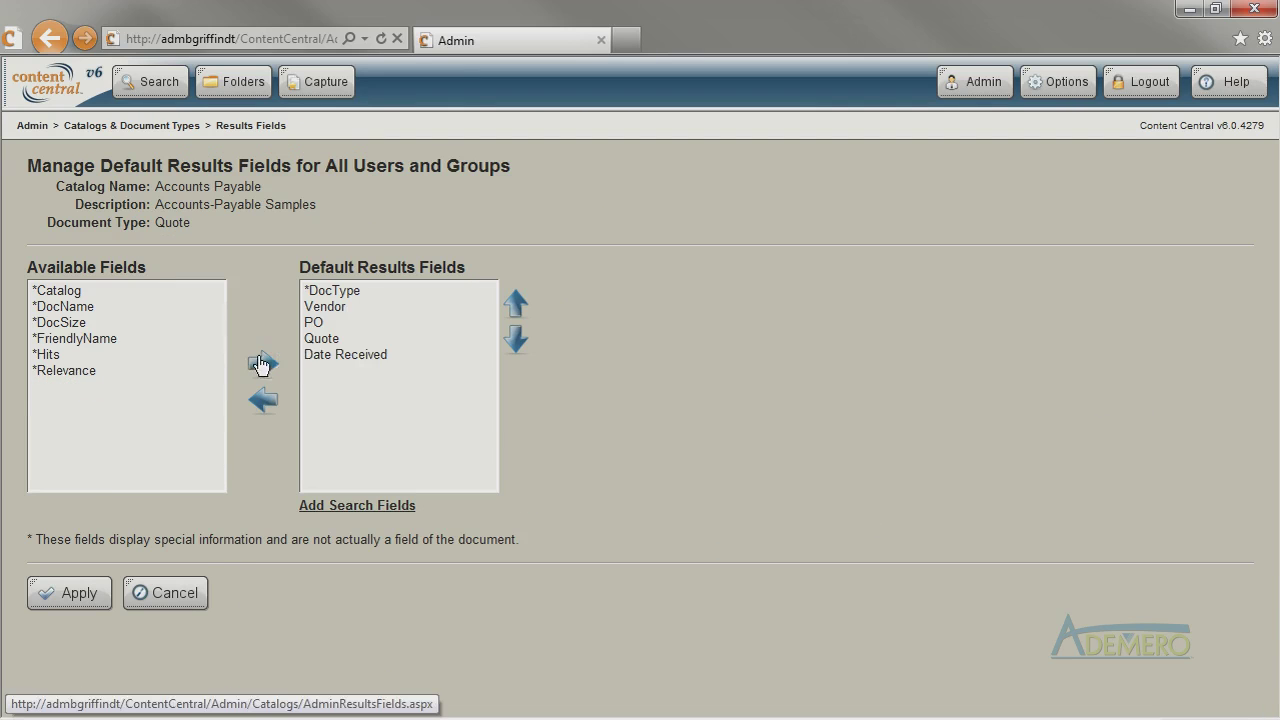
left_click(67, 608)
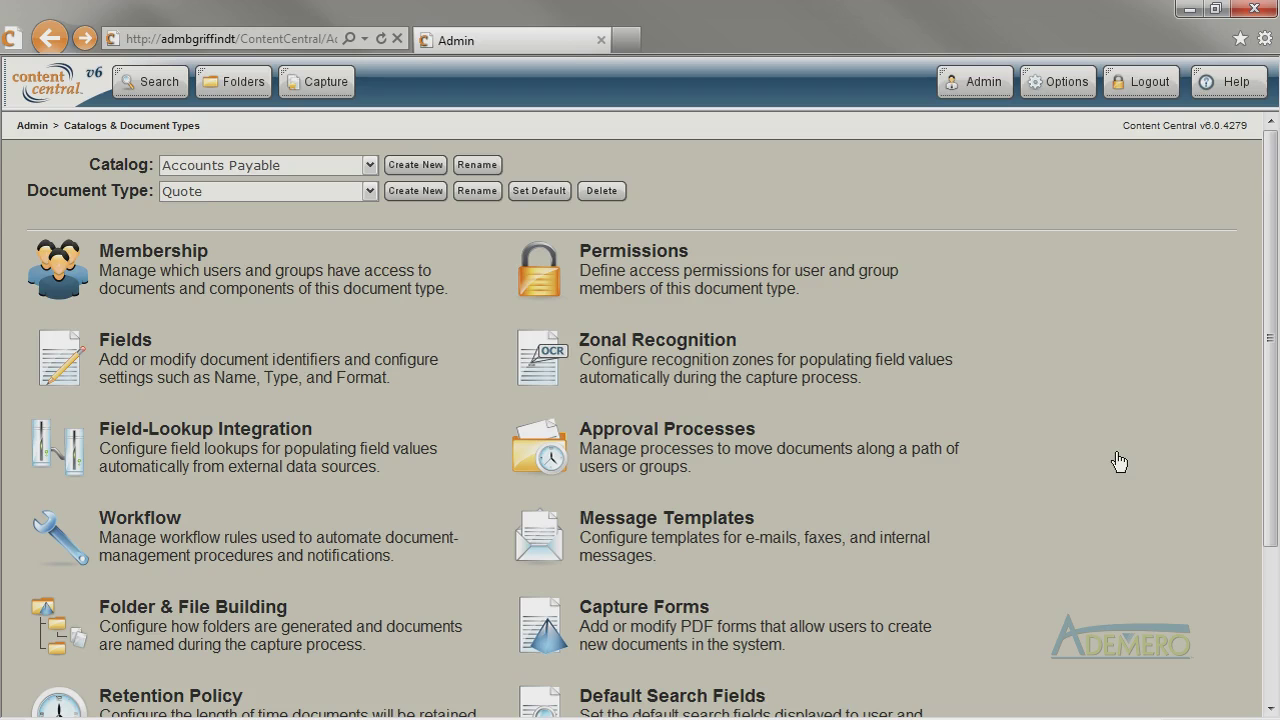
Step: Delete the PO Approval process from the Quote document type and return to its settings overview
left_click(735, 436)
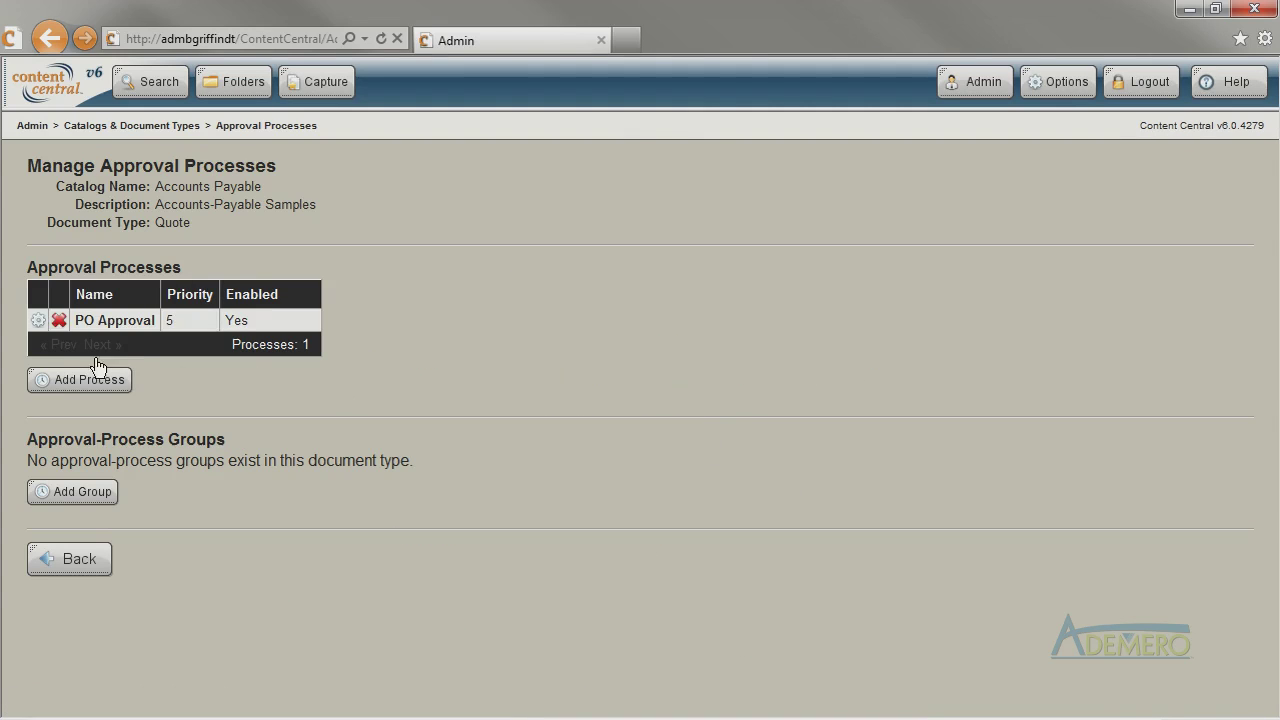
left_click(59, 322)
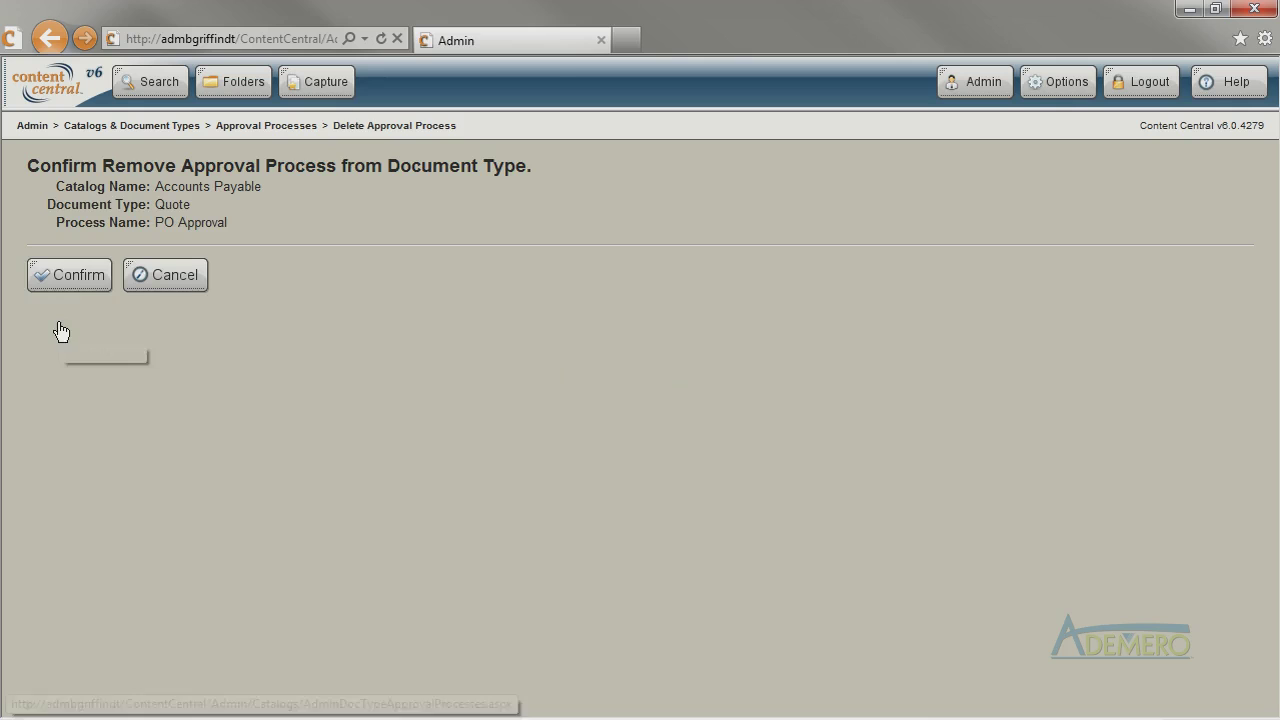
left_click(82, 284)
left_click(92, 504)
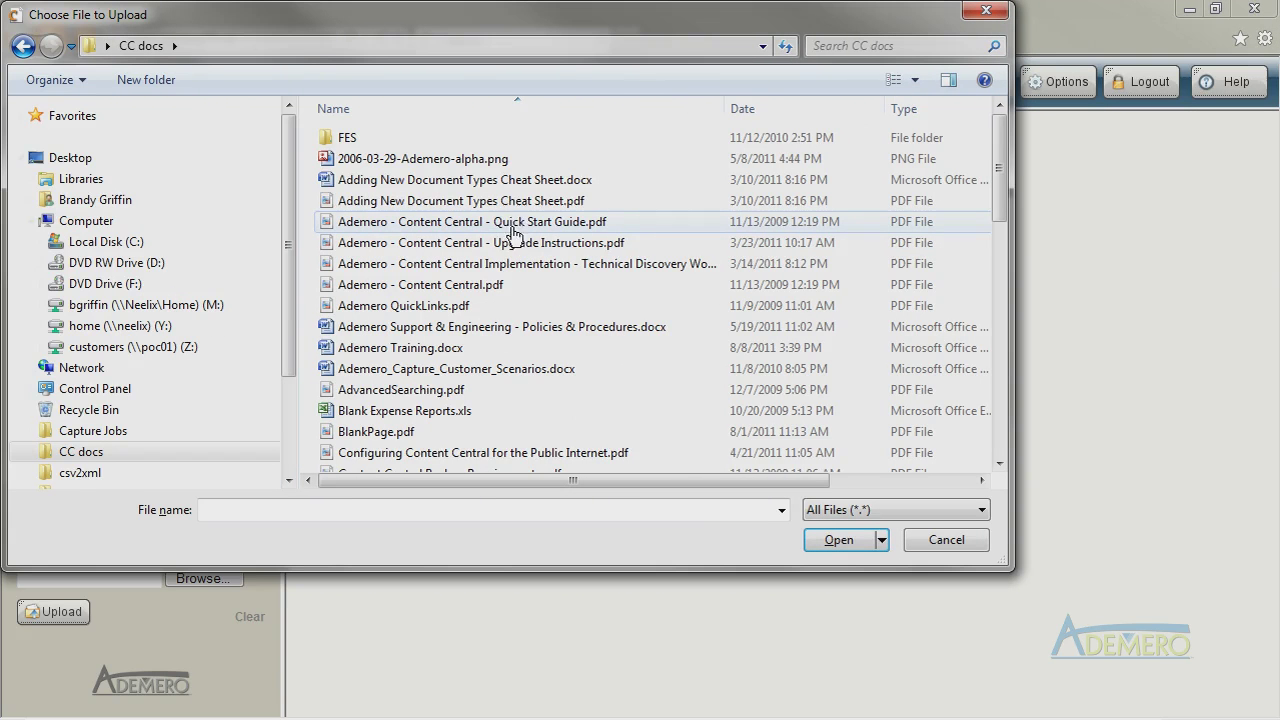
Step: Choose Ademero QuickLinks.pdf as the document to capture and upload it as a Quote in Accounts Payable
left_click(518, 305)
left_click(838, 539)
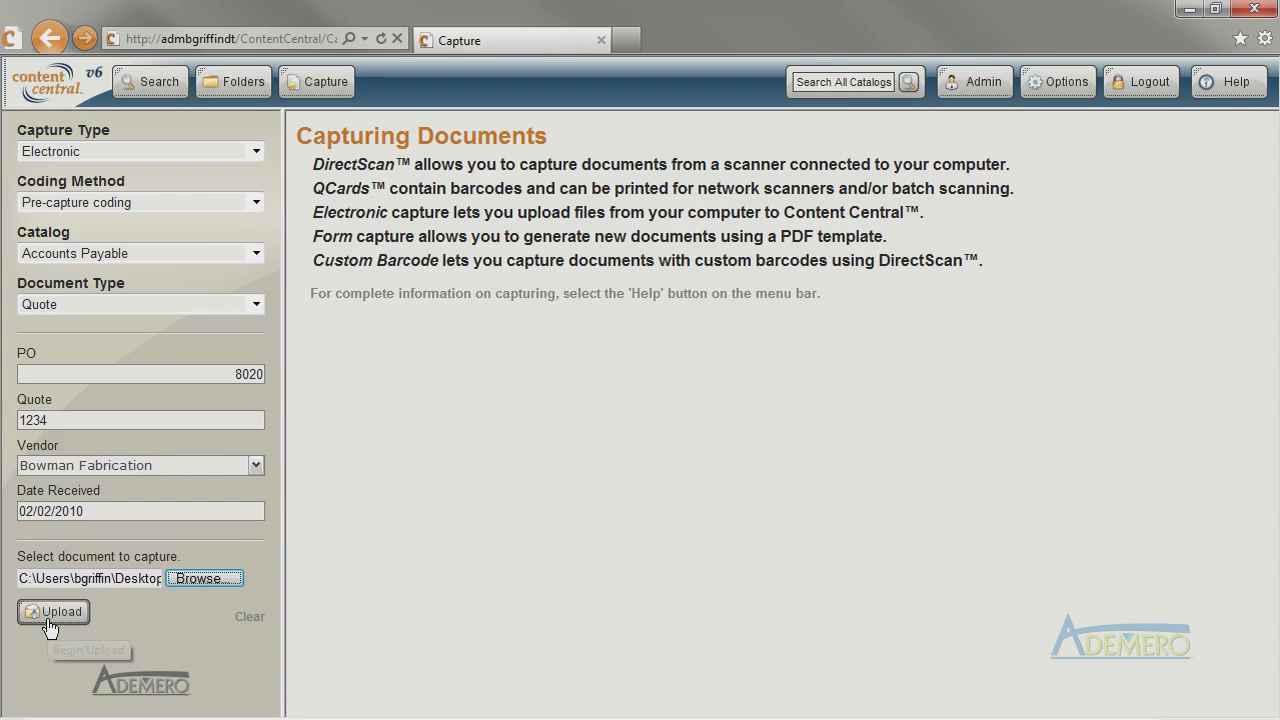
left_click(50, 614)
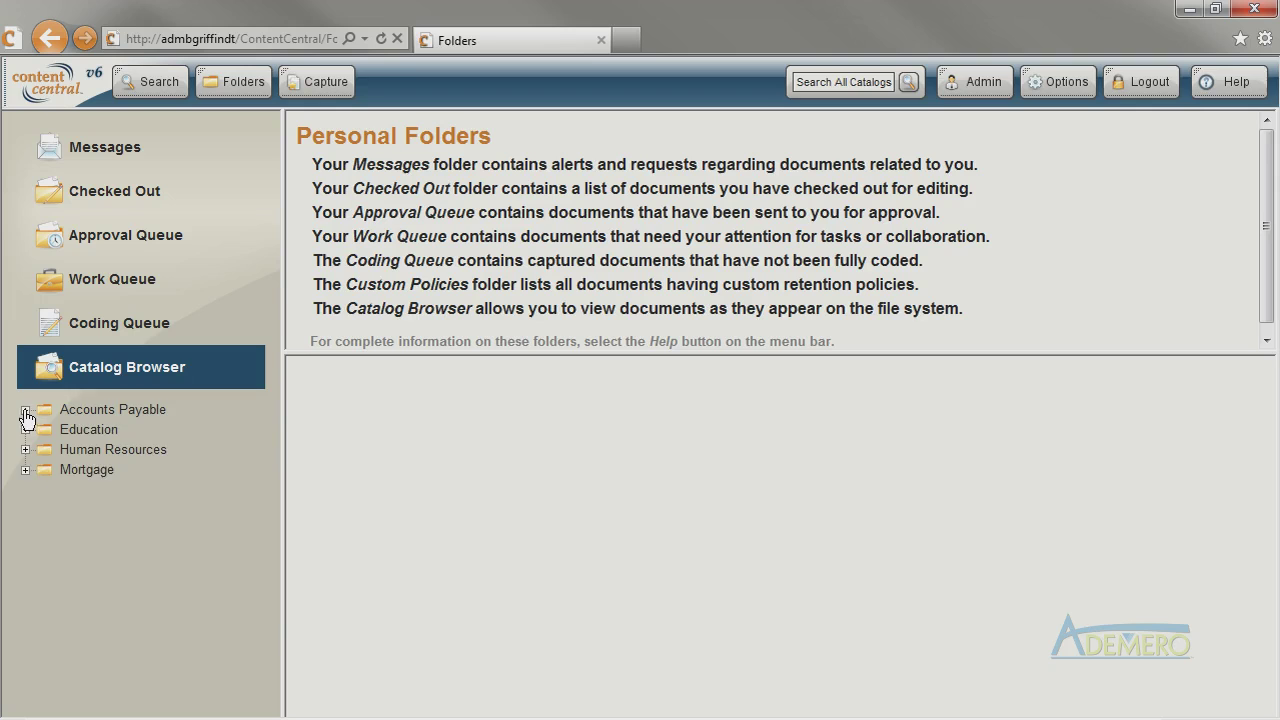
Step: Browse Accounts Payable to Bowman Fabrication's PO 7311 folder and view the captured Quote 7311 document
left_click(25, 410)
left_click(44, 430)
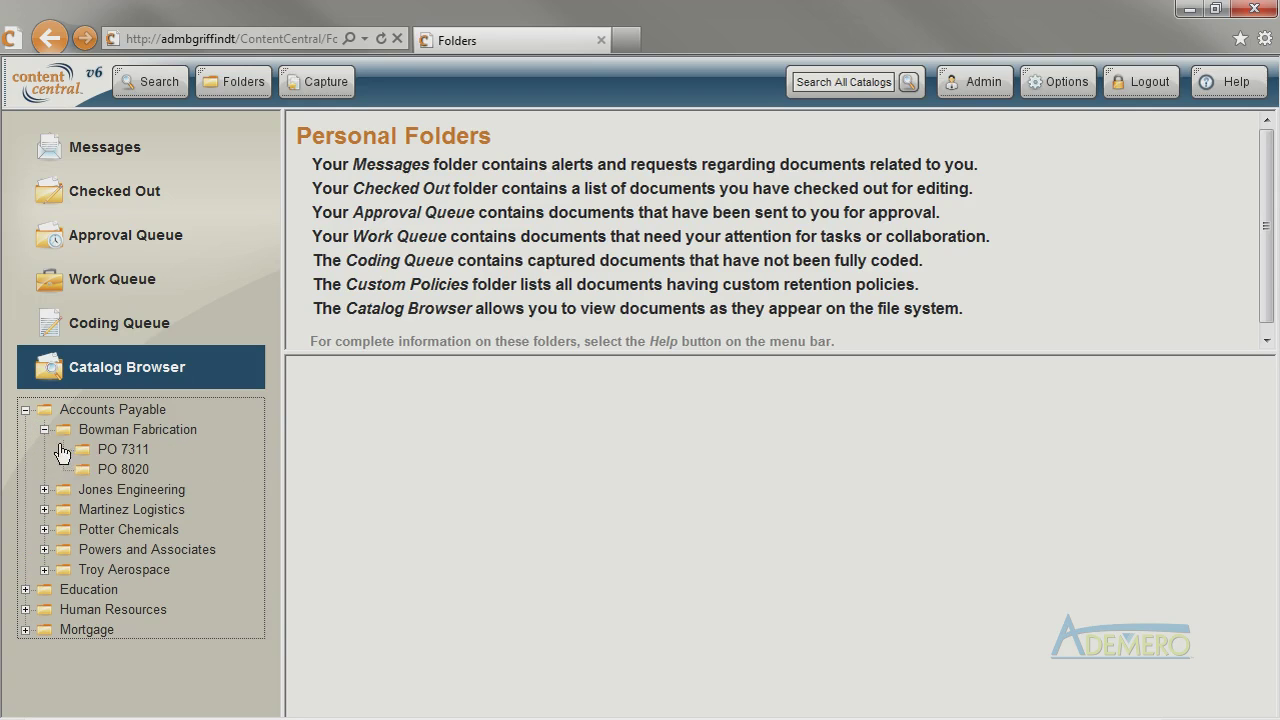
left_click(124, 450)
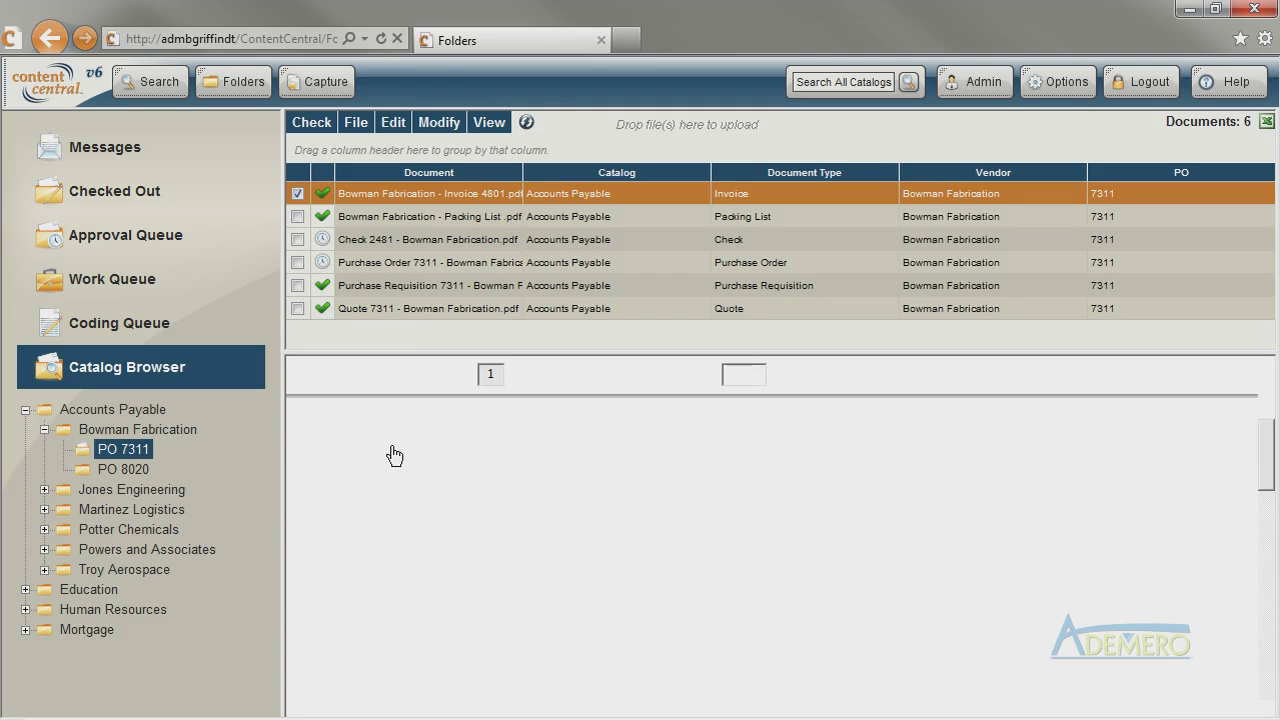
left_click(421, 310)
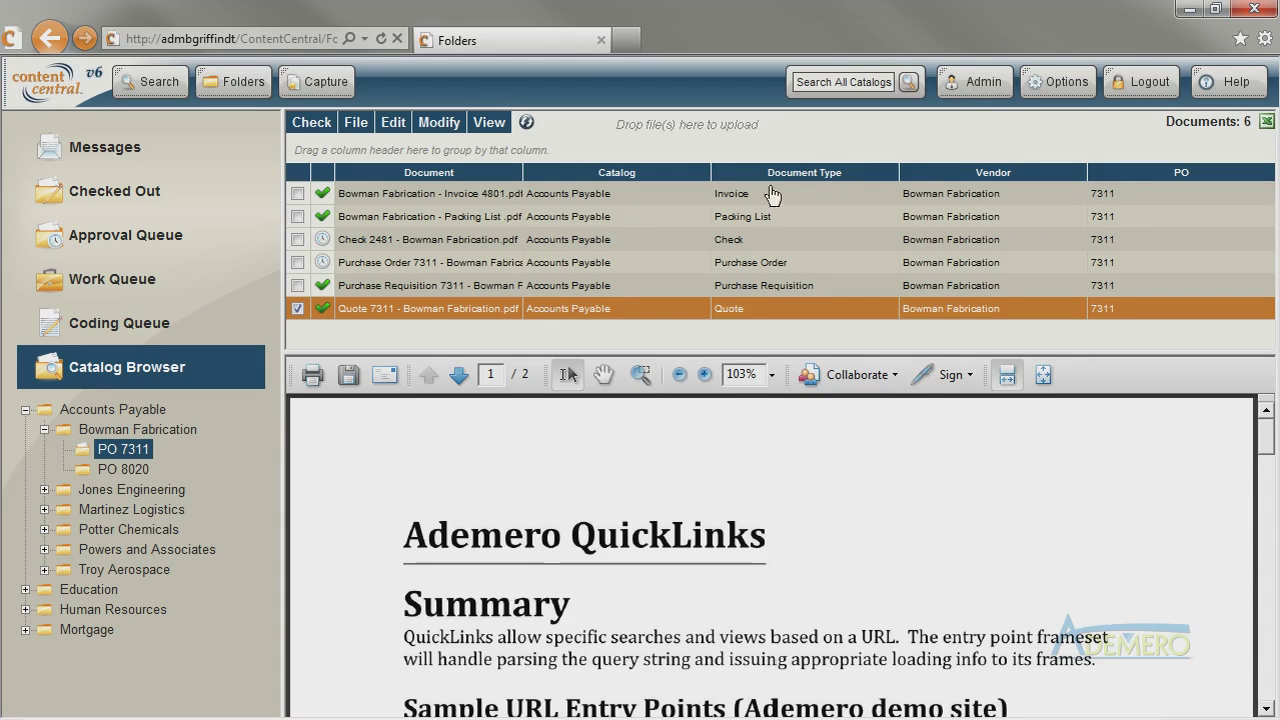
Step: In the Quote document type's Folder & File Building settings, add a new folder level after the PO field
left_click(975, 81)
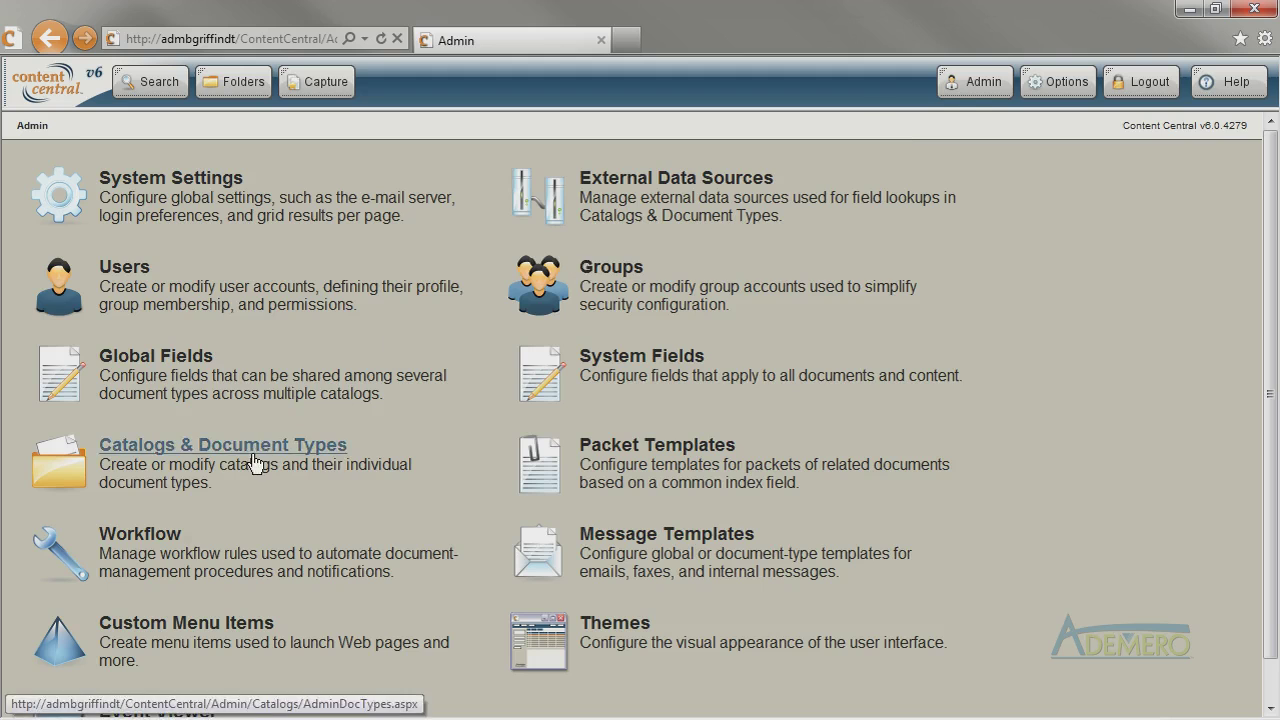
left_click(254, 463)
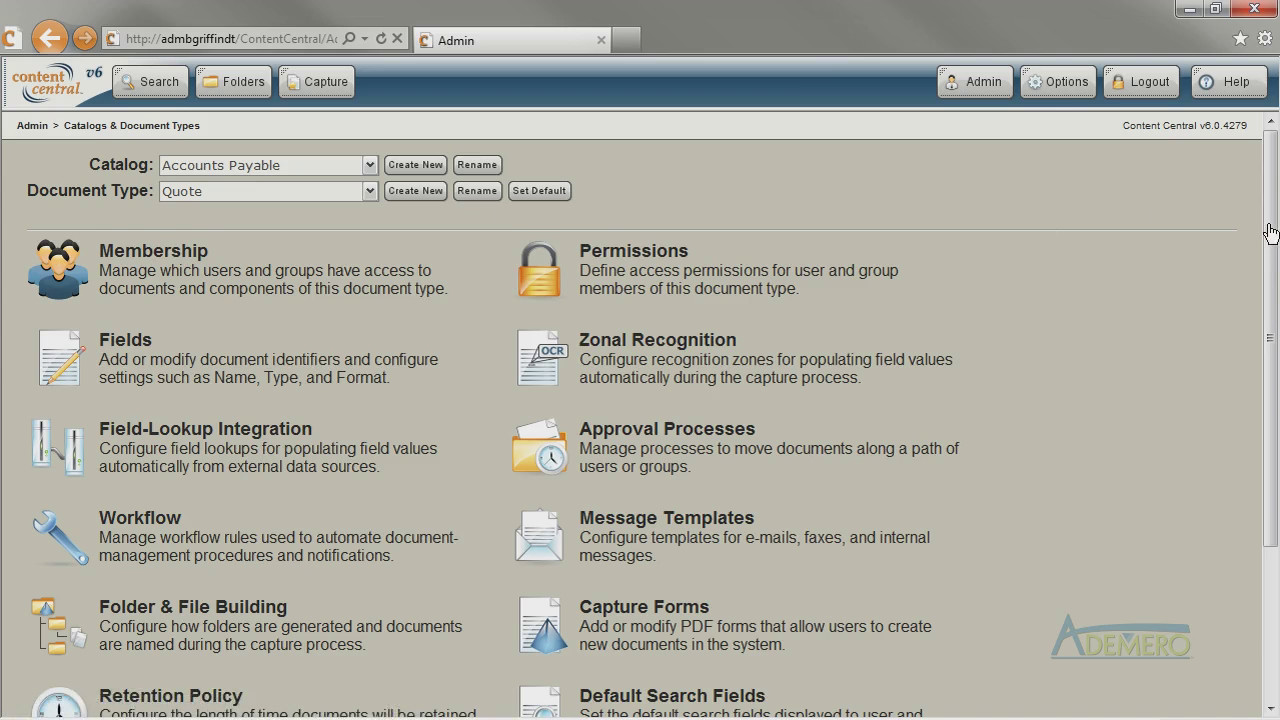
scroll(1270, 232, "down", 3)
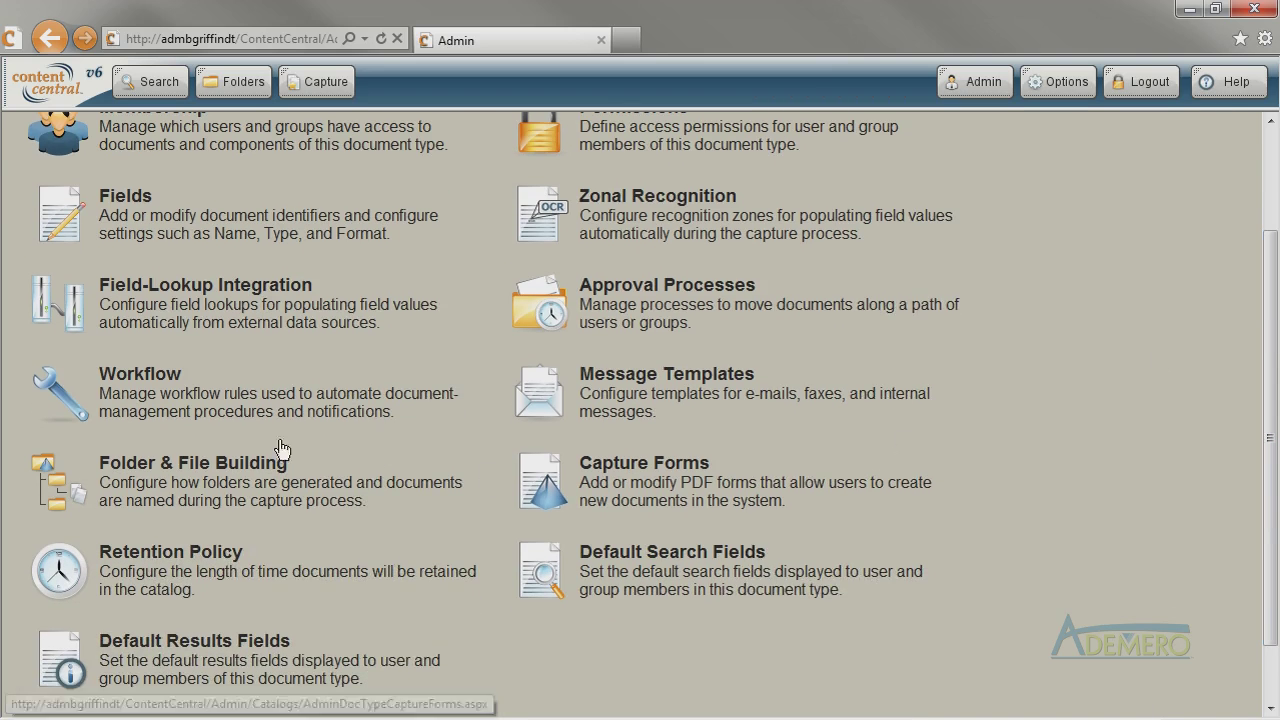
left_click(229, 466)
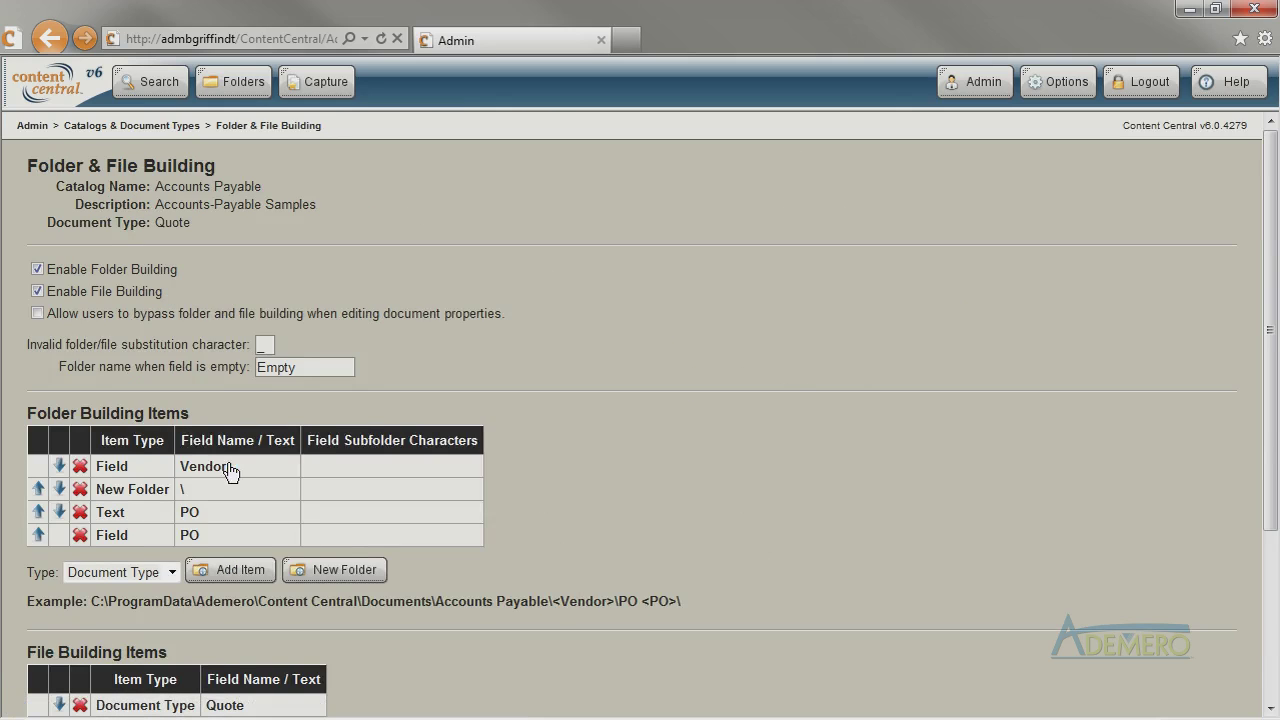
scroll(1277, 278, "down", 4)
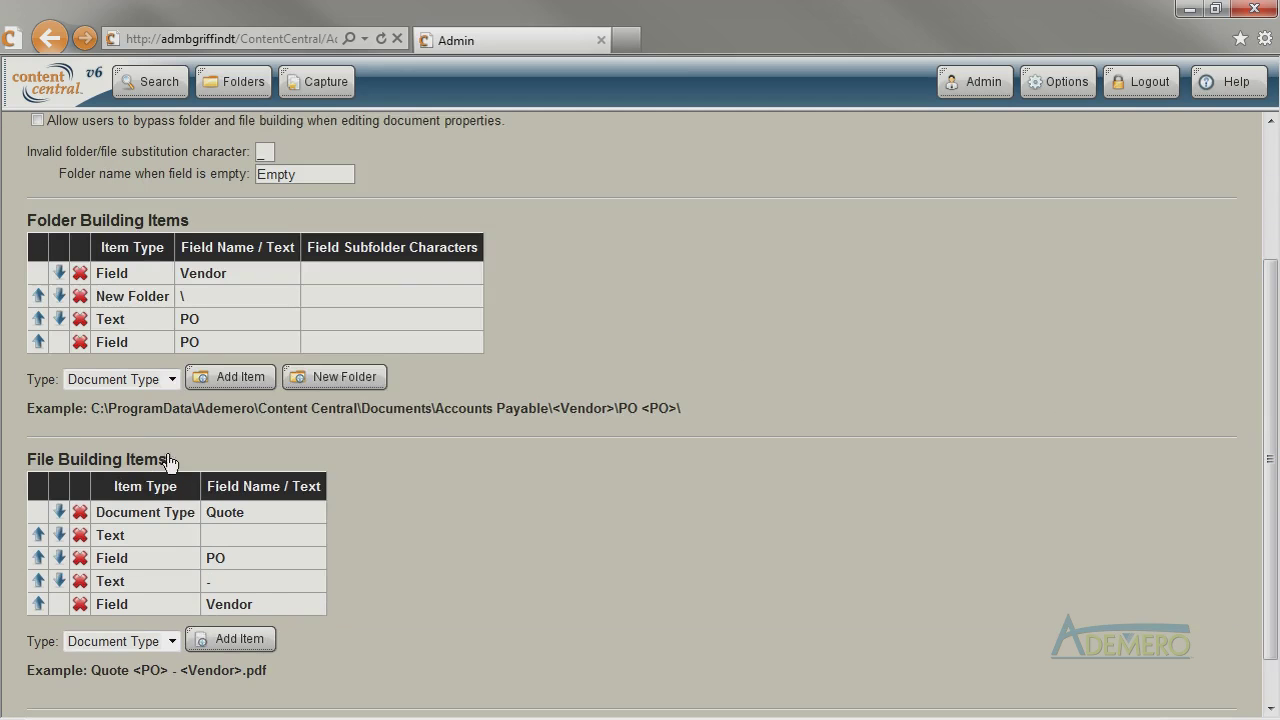
left_click(320, 387)
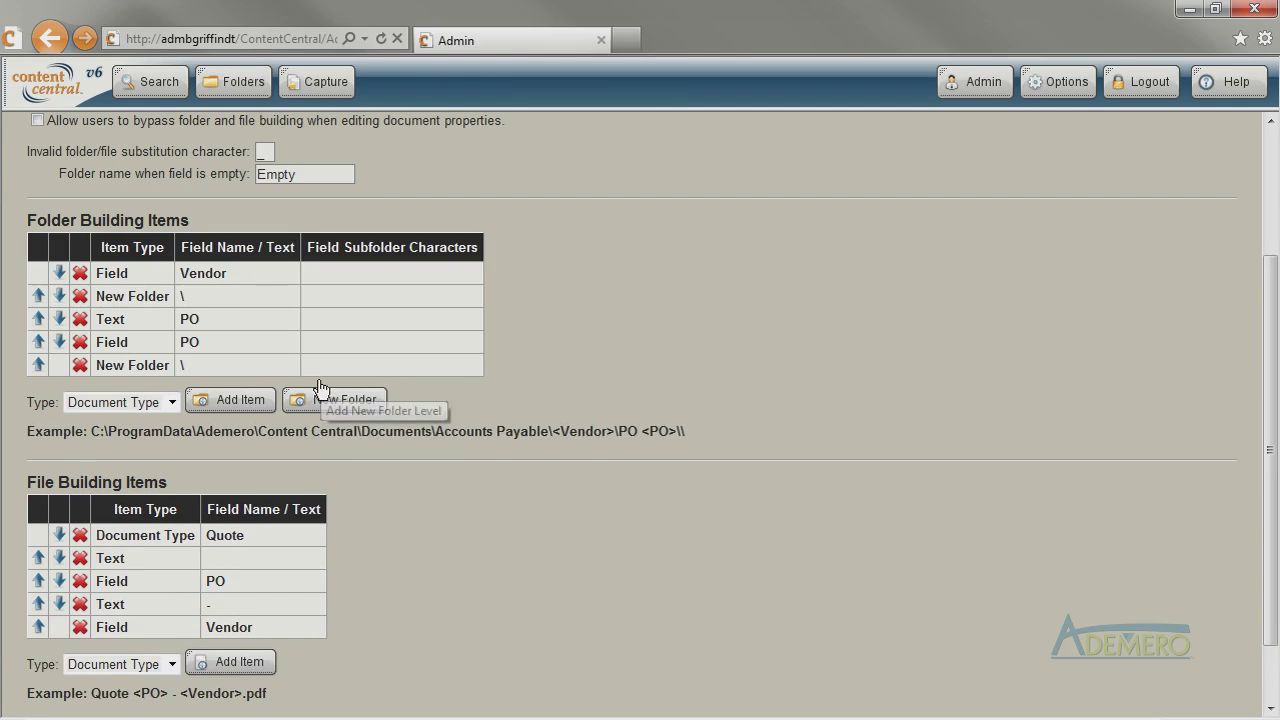
Step: Add the text item "Quotes" to the folder building items and apply the folder and file building settings
left_click(145, 403)
left_click(118, 455)
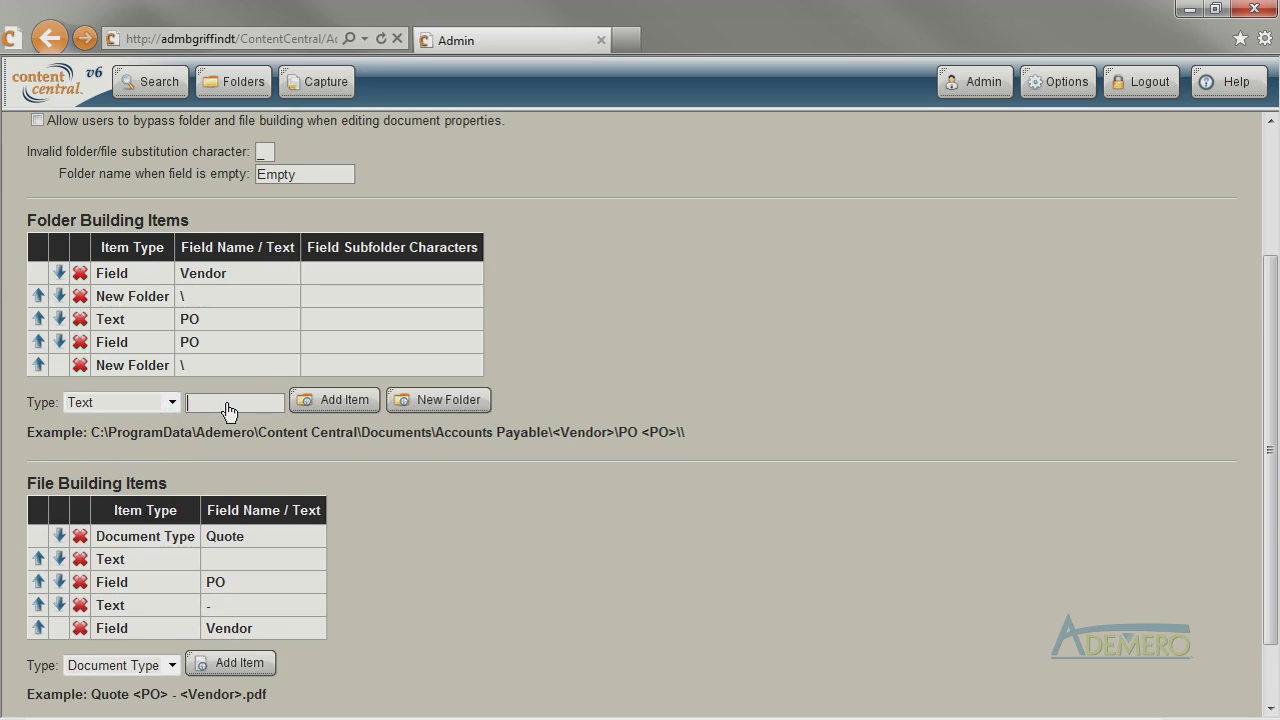
left_click(226, 403)
type("Quotes")
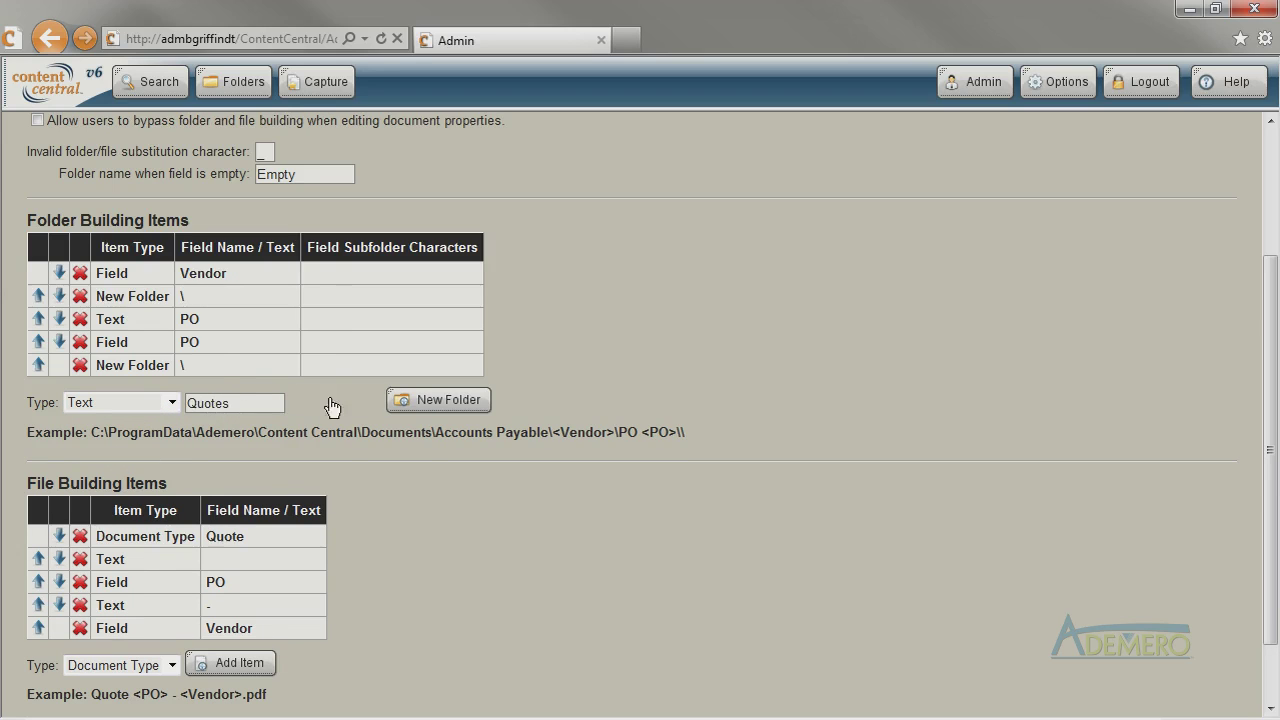
left_click(352, 403)
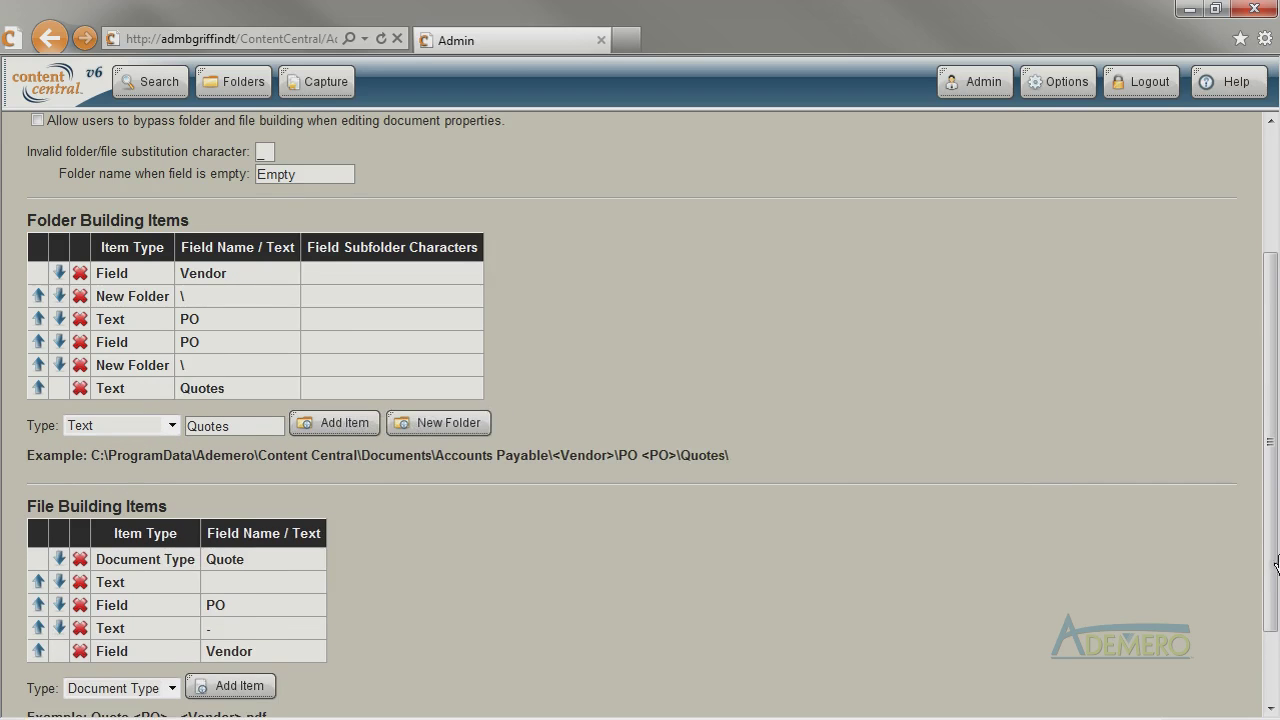
left_click_drag(1272, 564, 1272, 630)
left_click(70, 680)
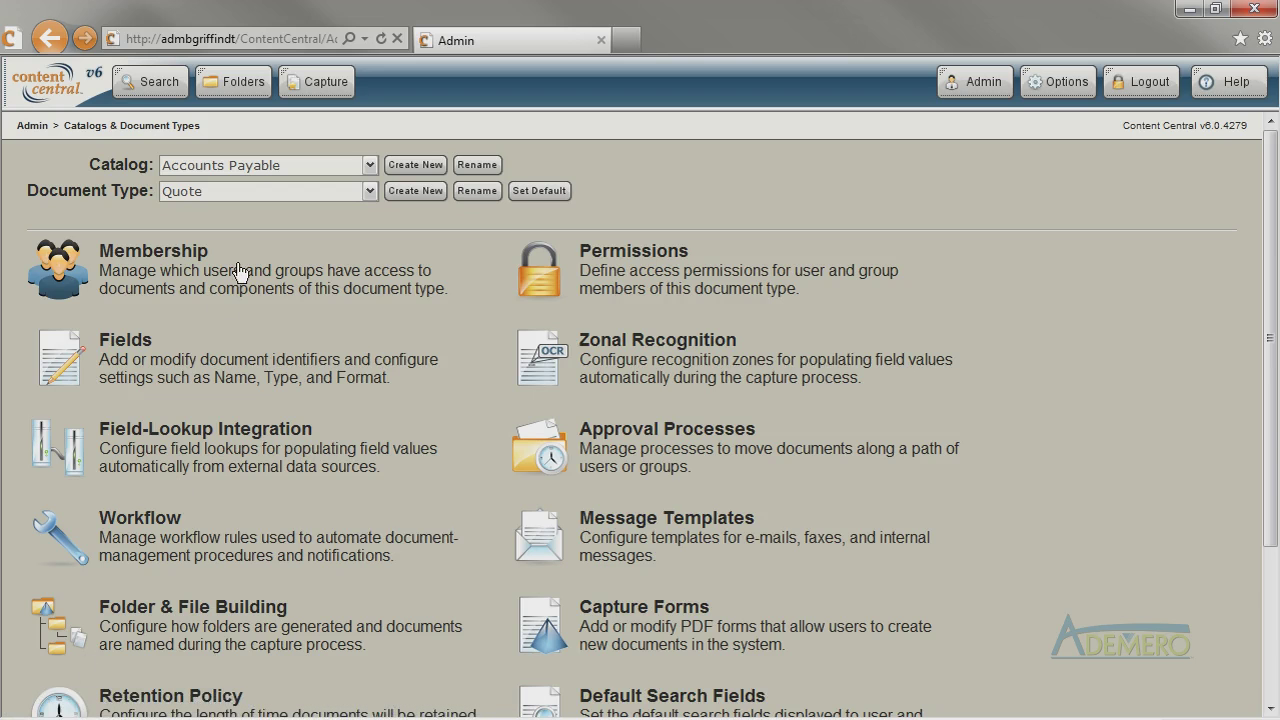
Step: In the Catalog Browser, recommit the document properties of Quote 7311 in Bowman Fabrication's PO 7311 folder and return to the folder view
left_click(234, 97)
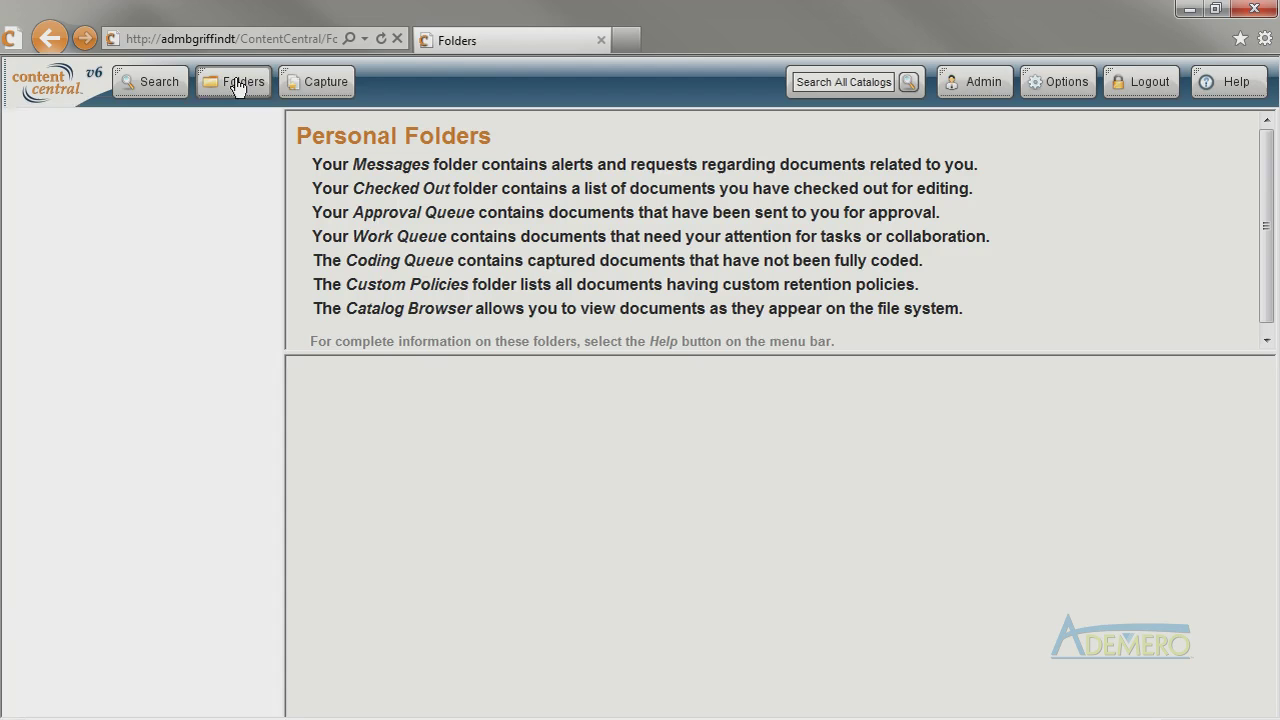
left_click(157, 371)
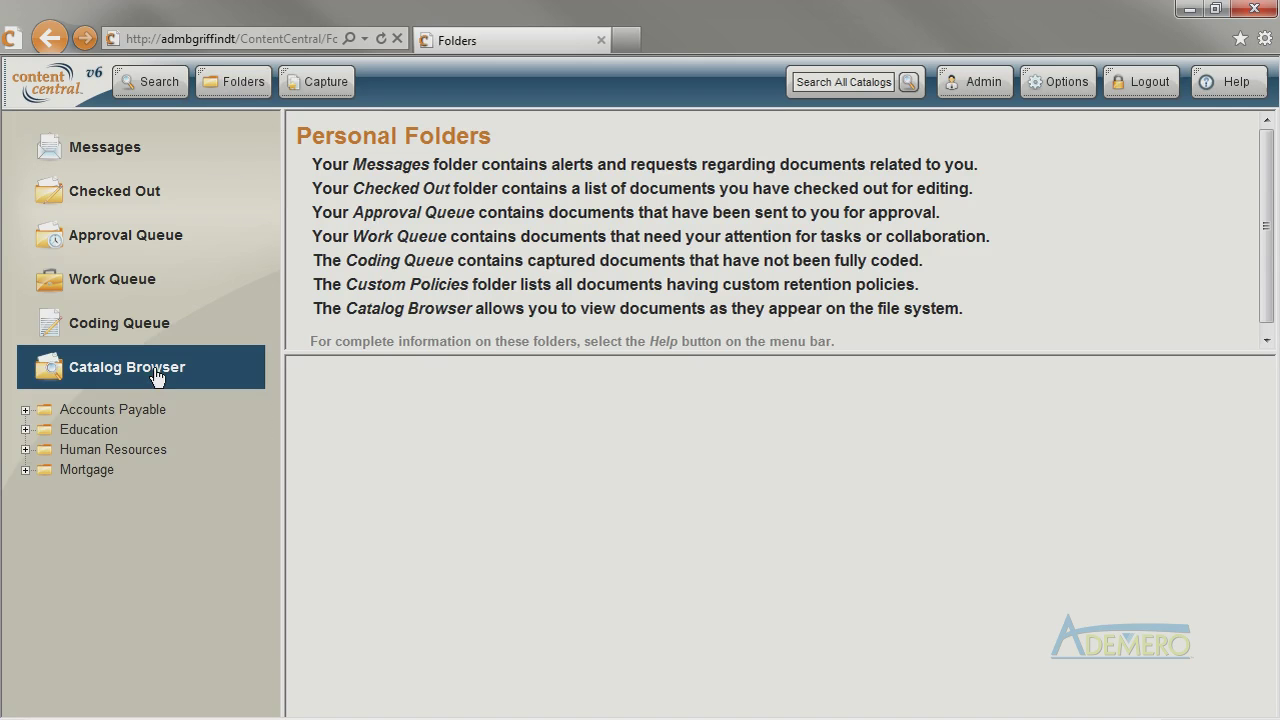
left_click(25, 409)
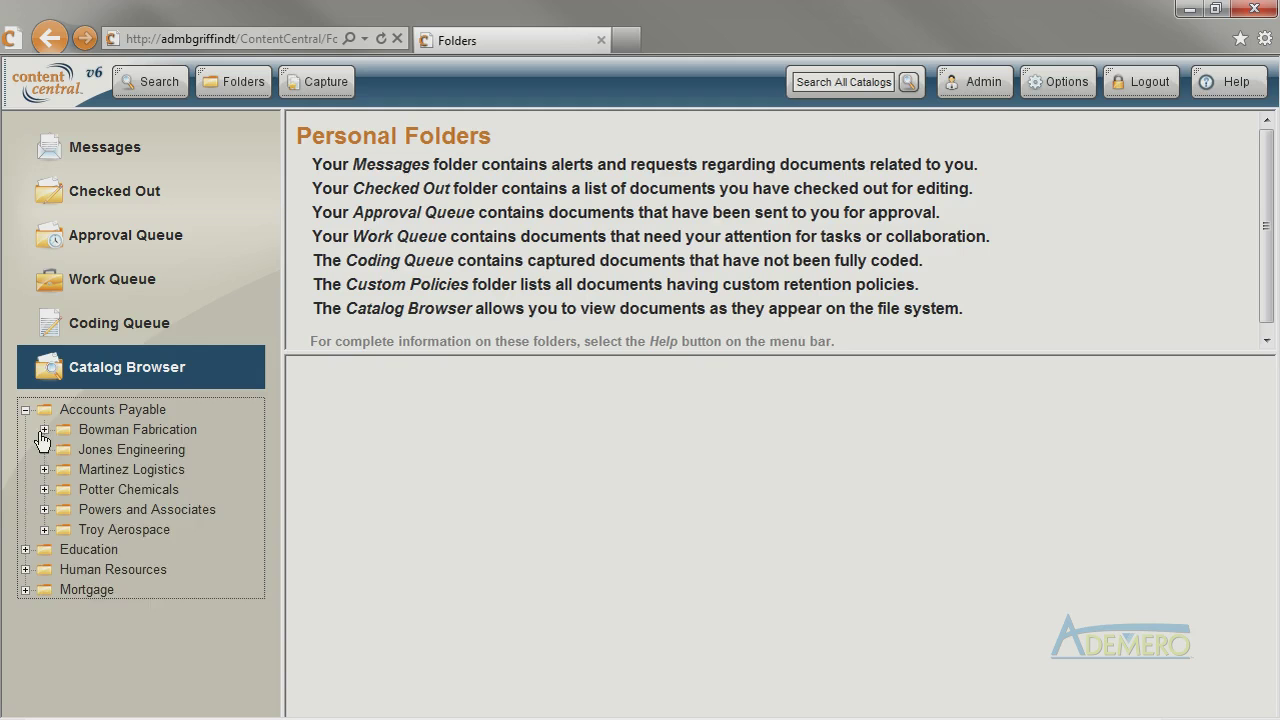
left_click(44, 429)
left_click(113, 455)
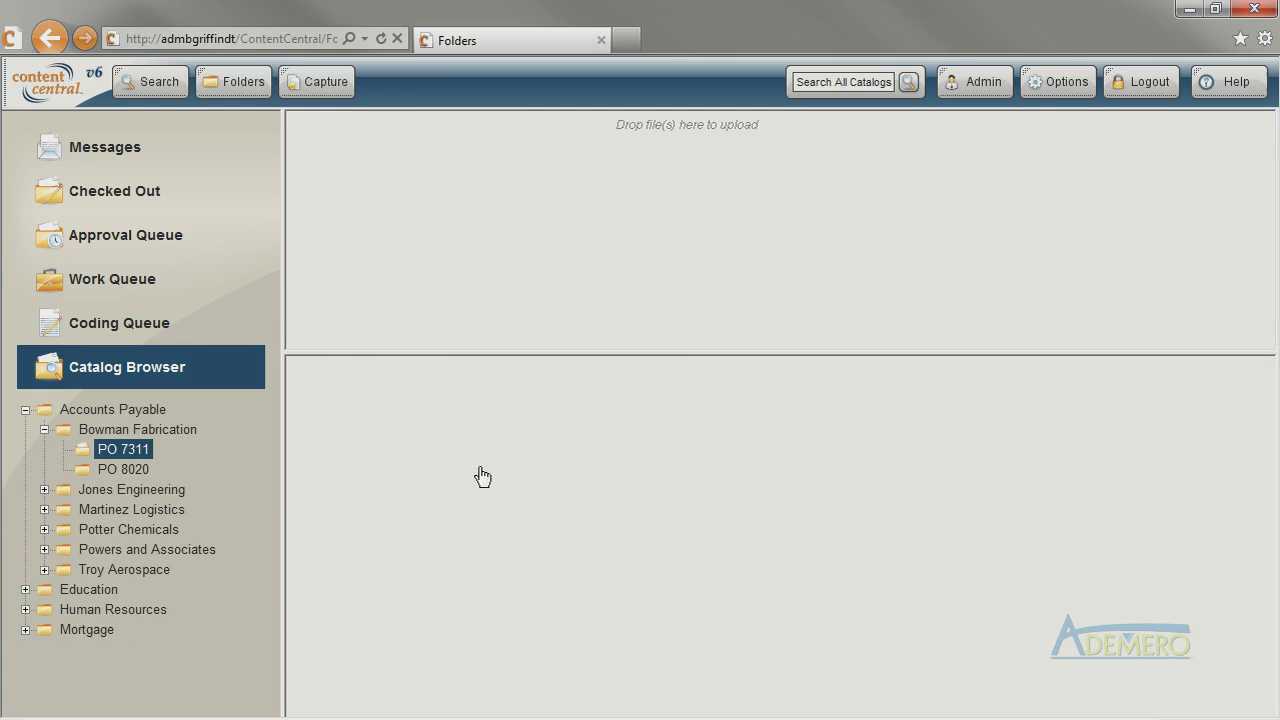
left_click(439, 122)
left_click(449, 148)
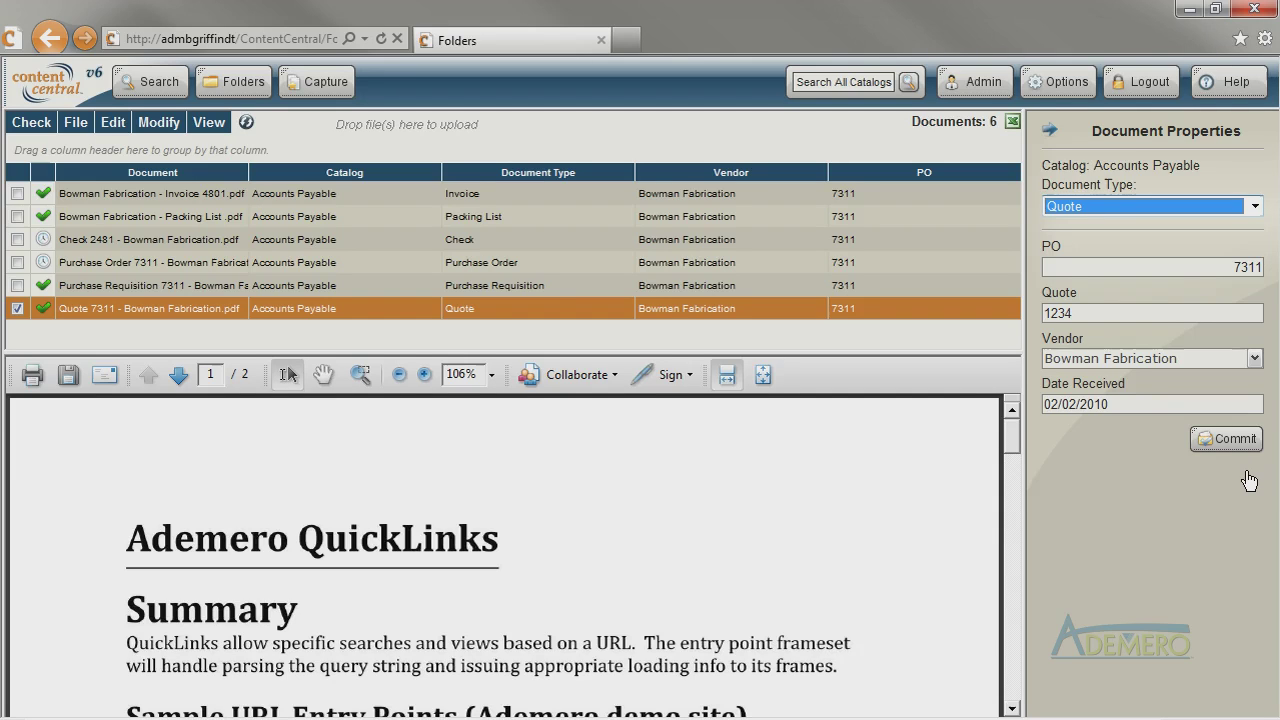
left_click(1211, 535)
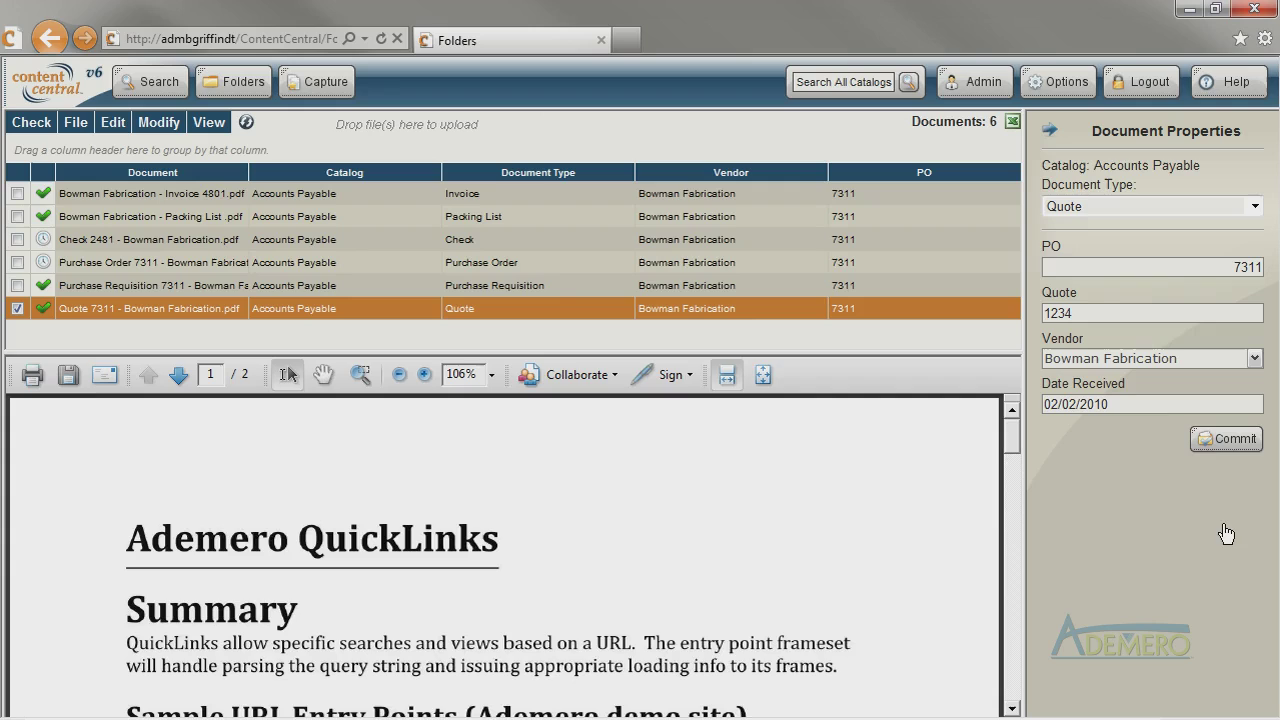
left_click(1226, 440)
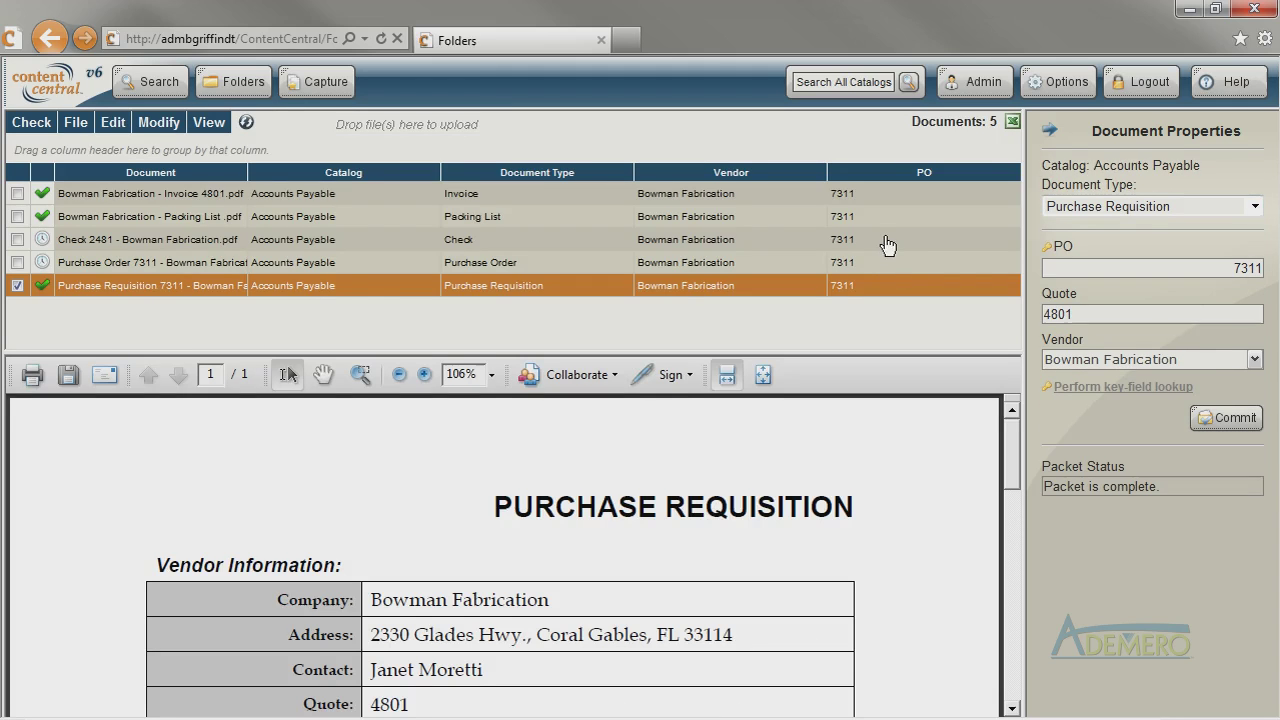
left_click(240, 88)
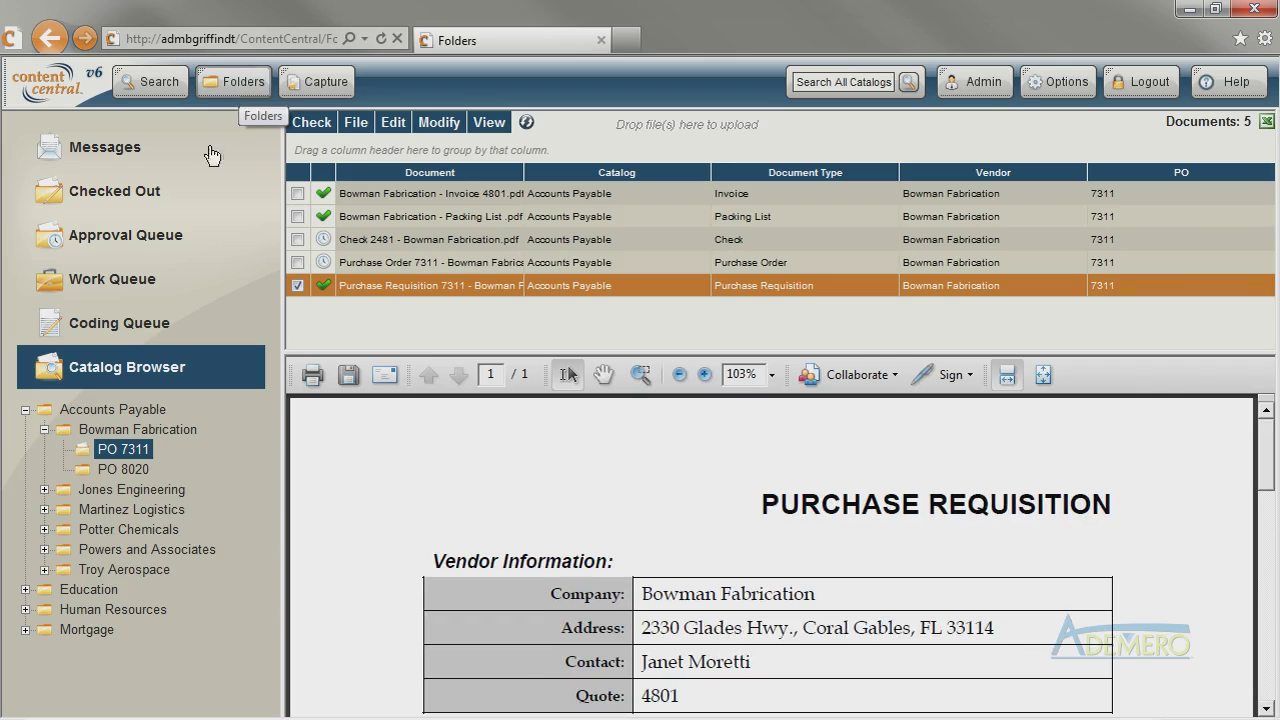
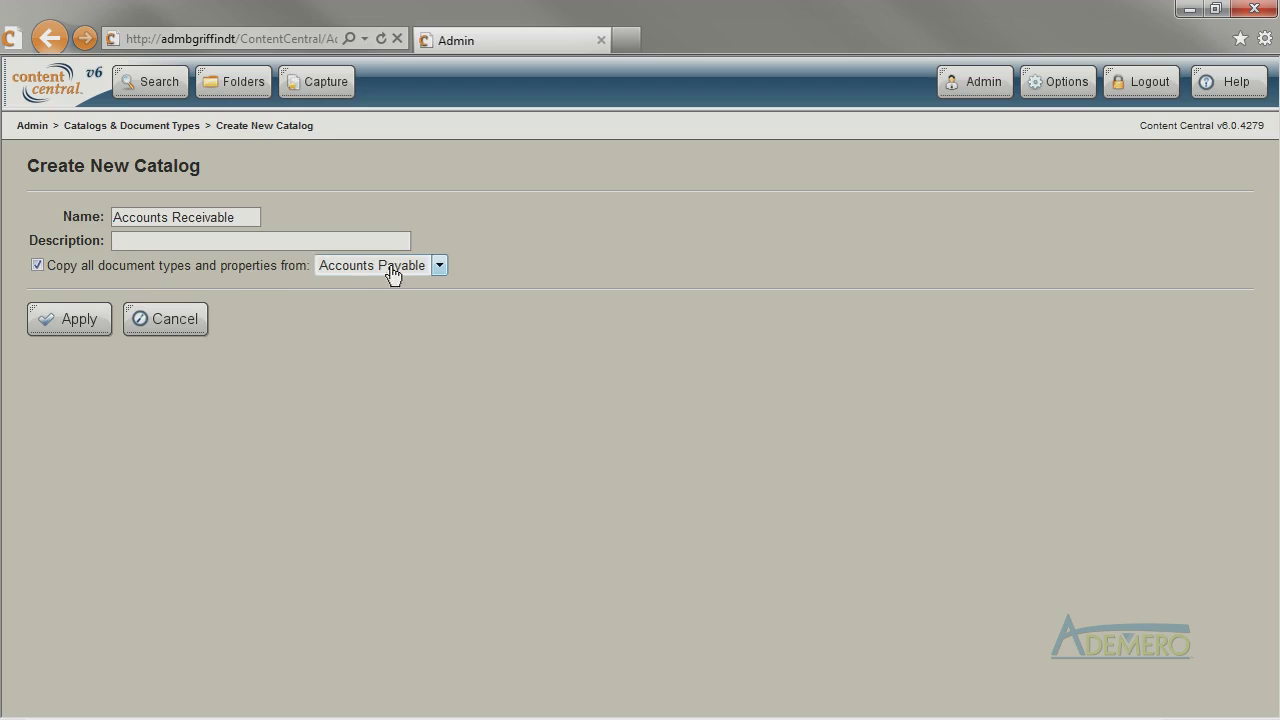
Step: Create the Accounts Receivable catalog with all document types and properties copied from Accounts Payable, and open its list of document types
left_click(63, 320)
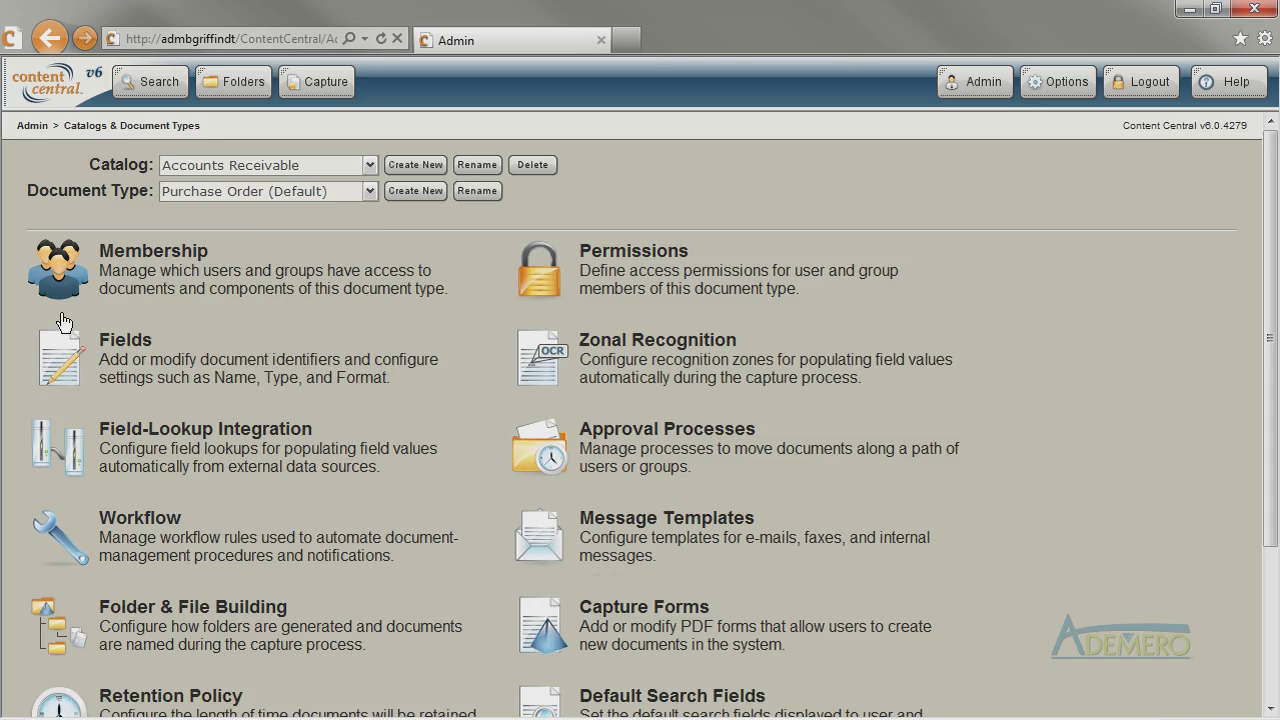
left_click(368, 194)
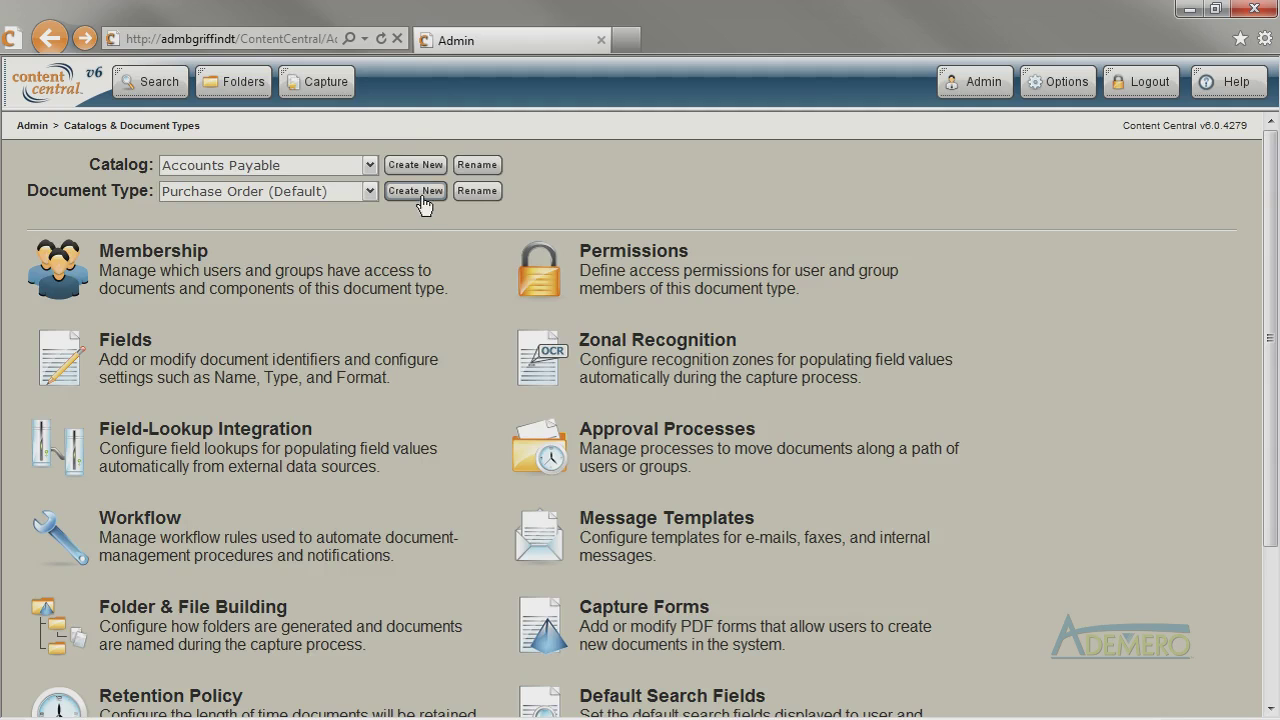
Step: Create a document type named Quote in the Accounts Payable catalog without copying properties from another type
left_click(417, 192)
type("Quote")
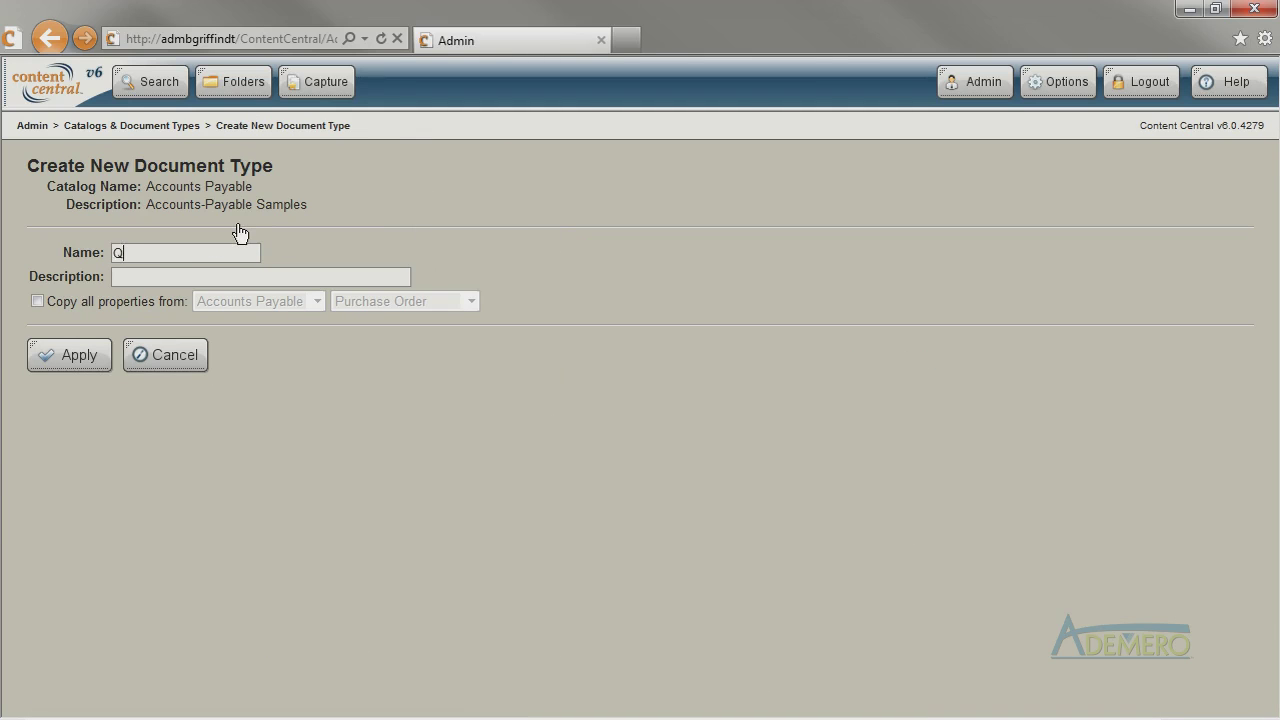
left_click(100, 358)
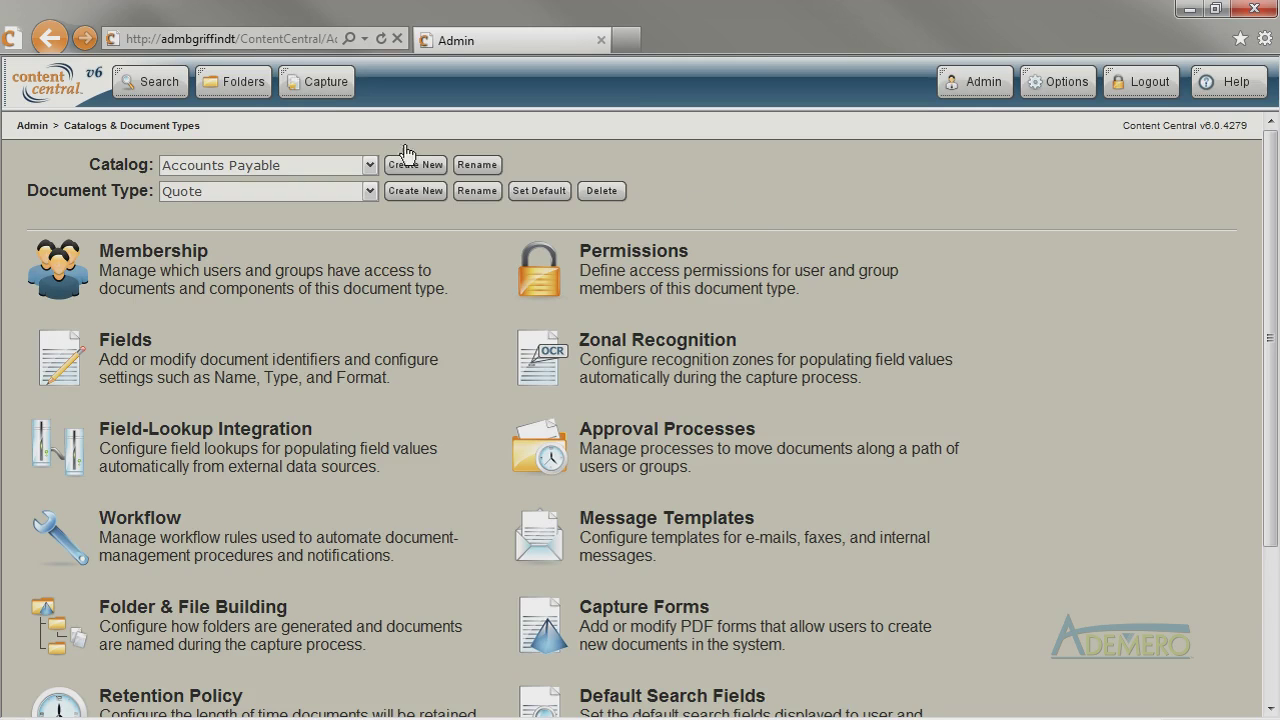
Step: Open document capture and choose a capture type other than DirectScan
left_click(327, 88)
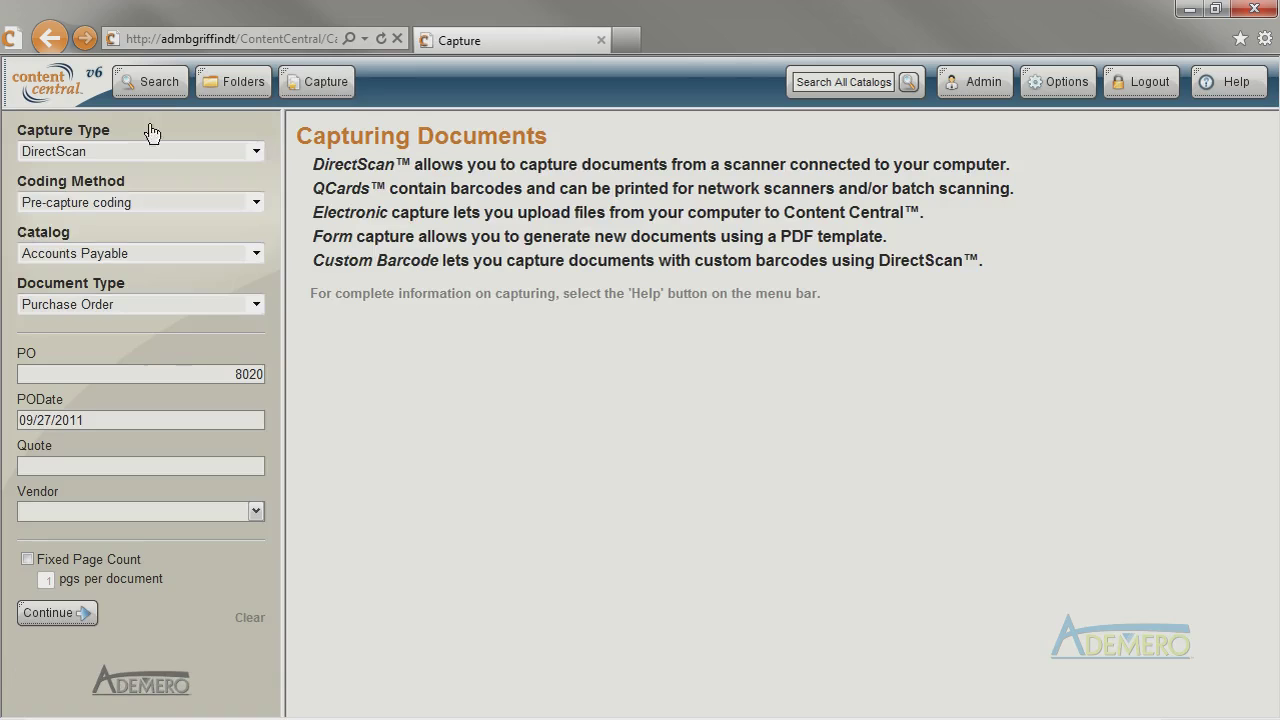
left_click(145, 150)
left_click(107, 244)
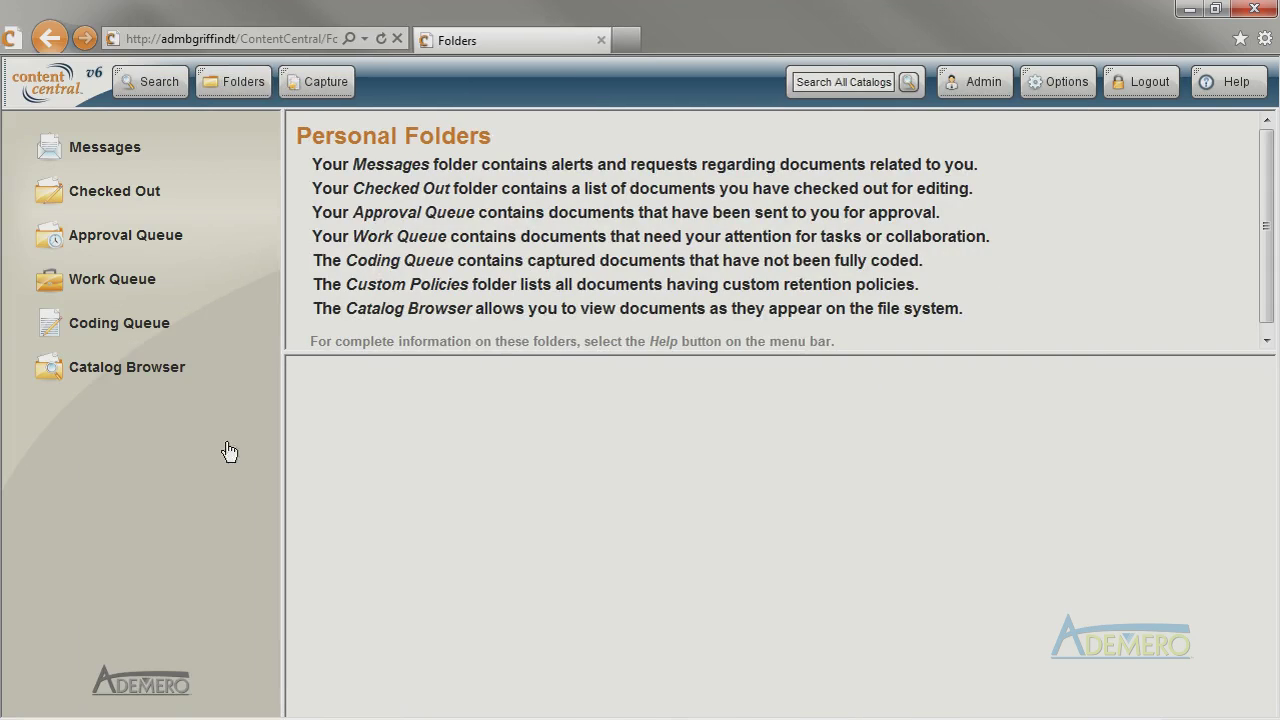
Step: View the document stored directly in the Accounts Payable catalog, and select the Quote document type as a search criterion
left_click(140, 377)
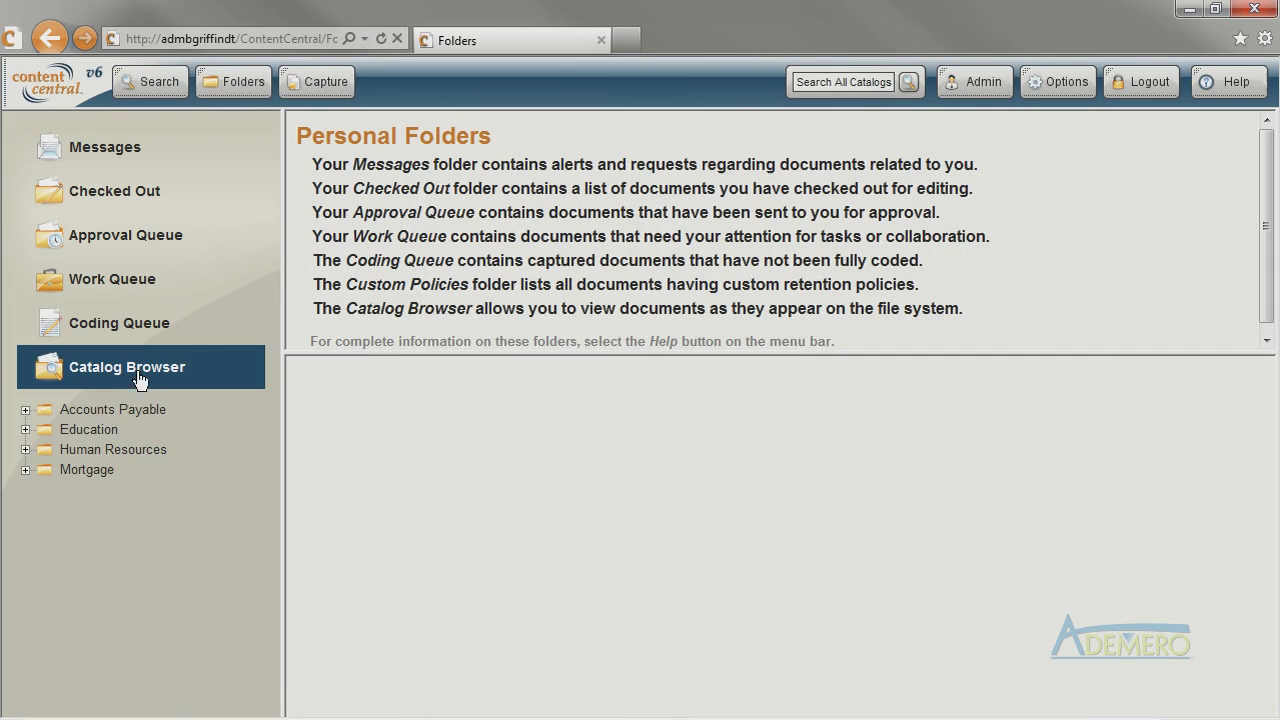
left_click(80, 411)
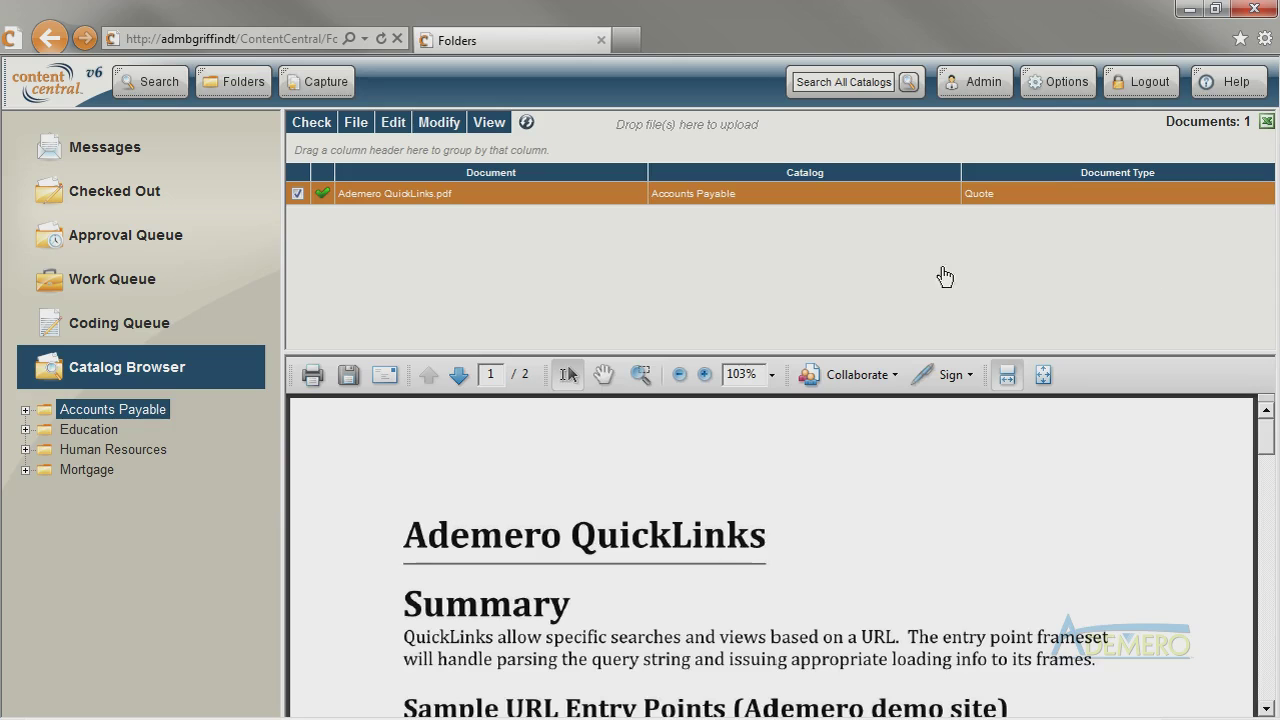
left_click(148, 90)
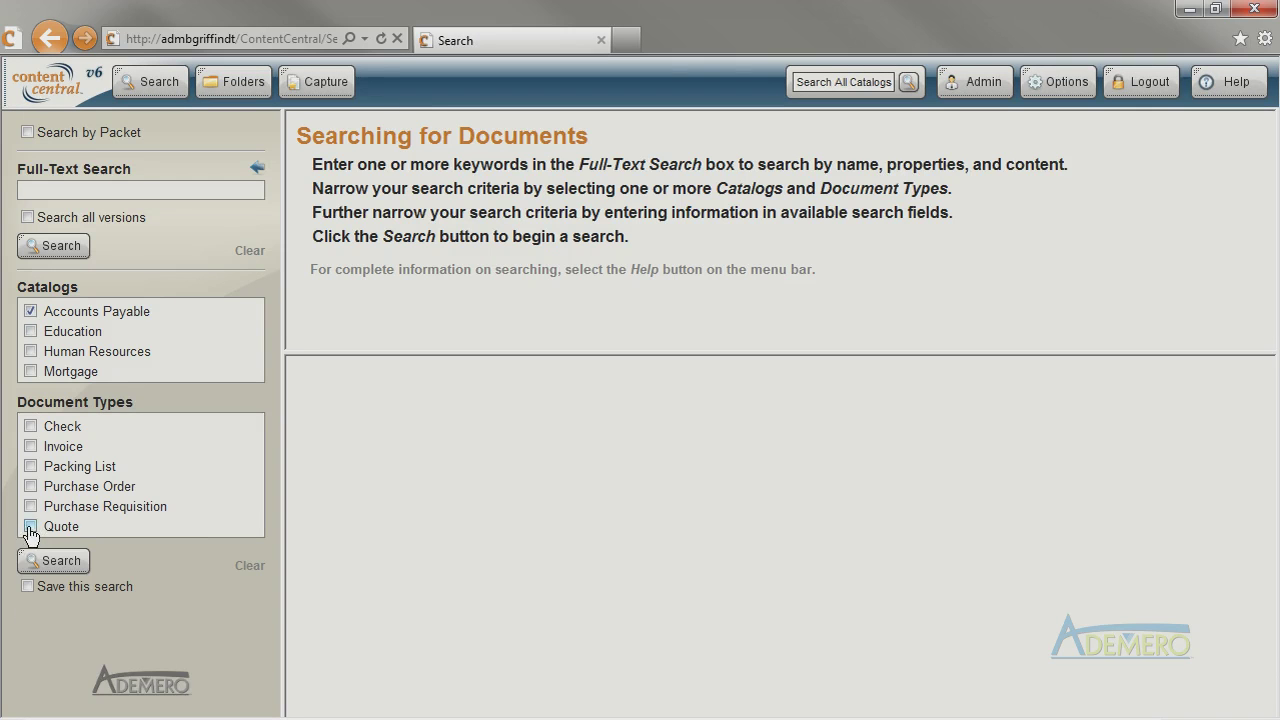
left_click(30, 527)
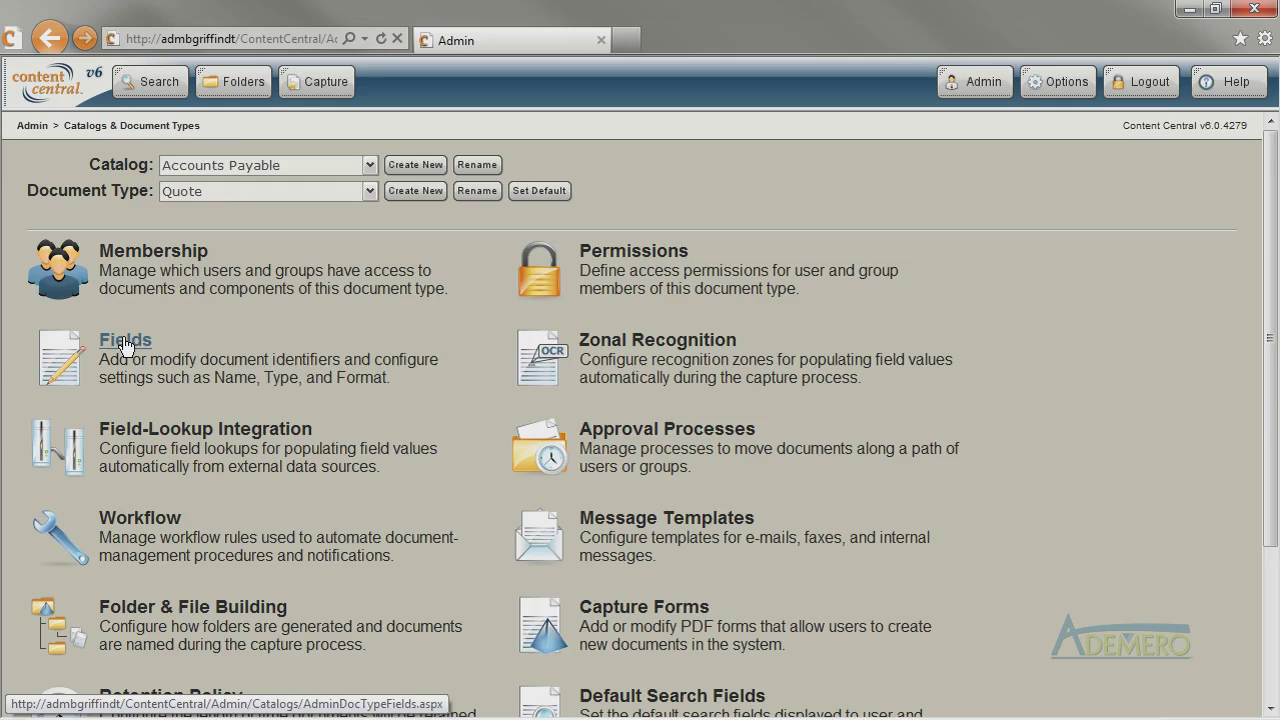
Step: Open the Quote document type's fields and add the global field PO
left_click(124, 343)
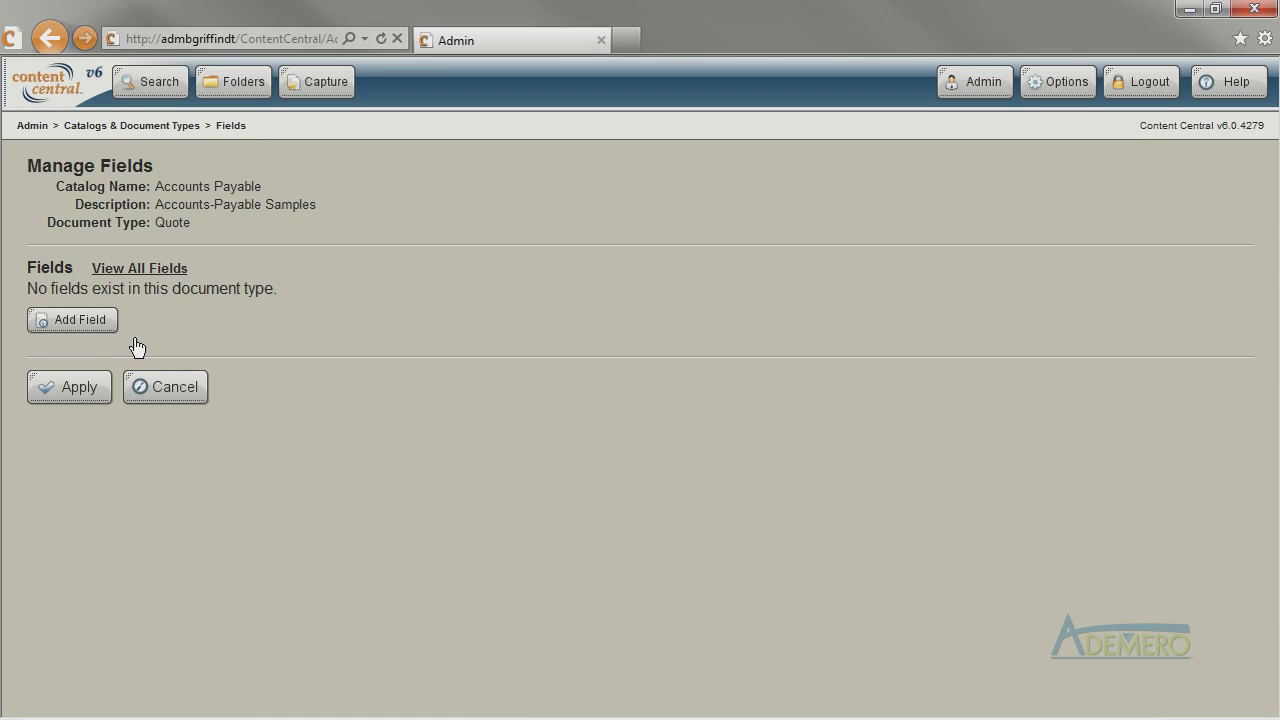
left_click(106, 328)
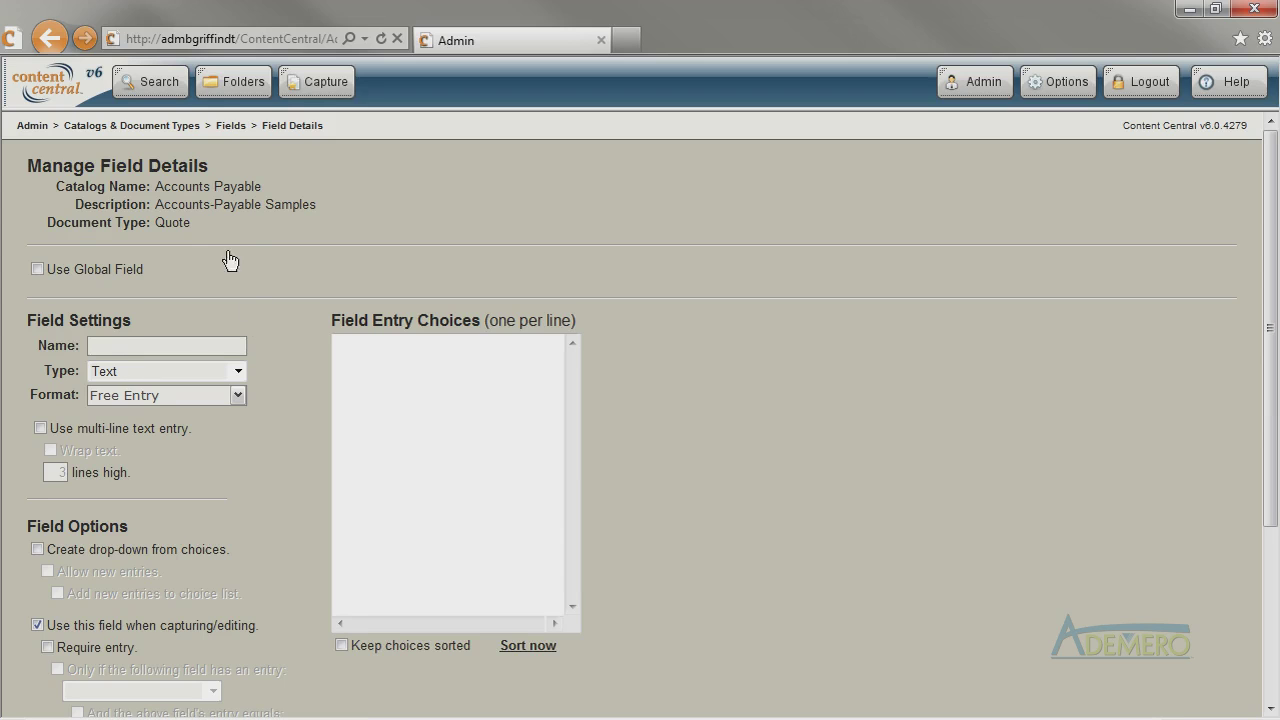
left_click_drag(208, 236, 82, 230)
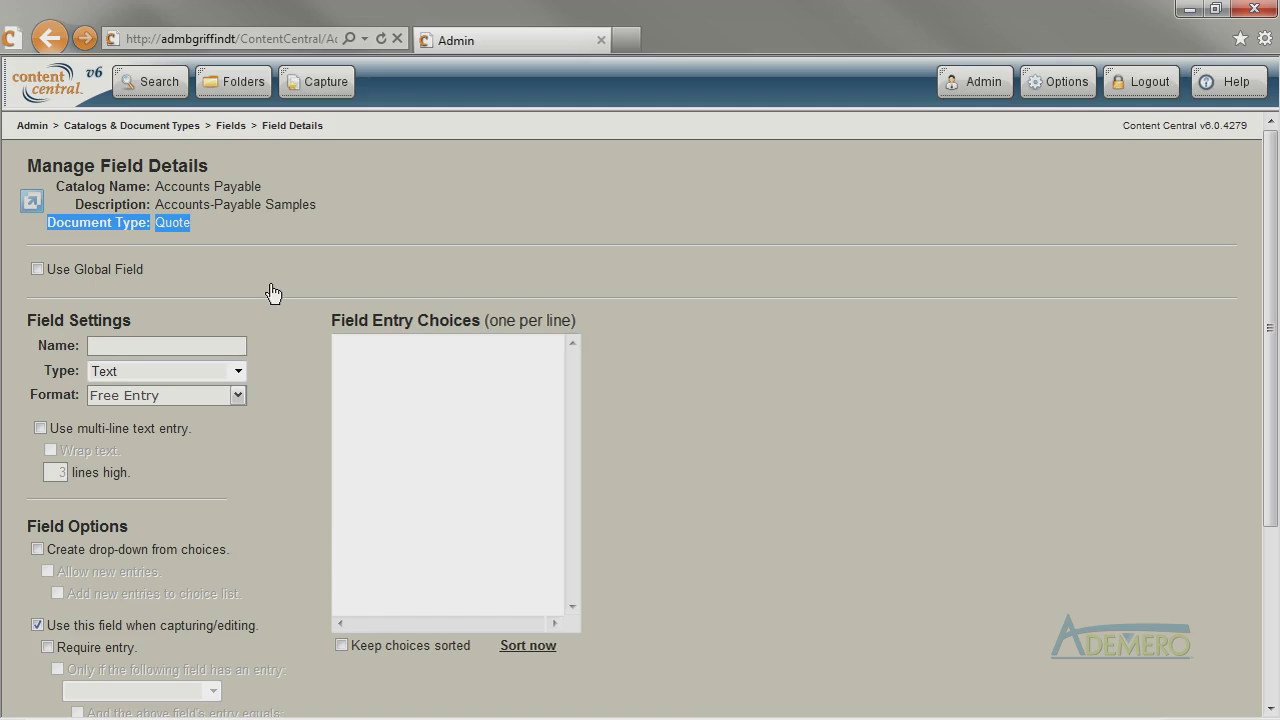
left_click(280, 339)
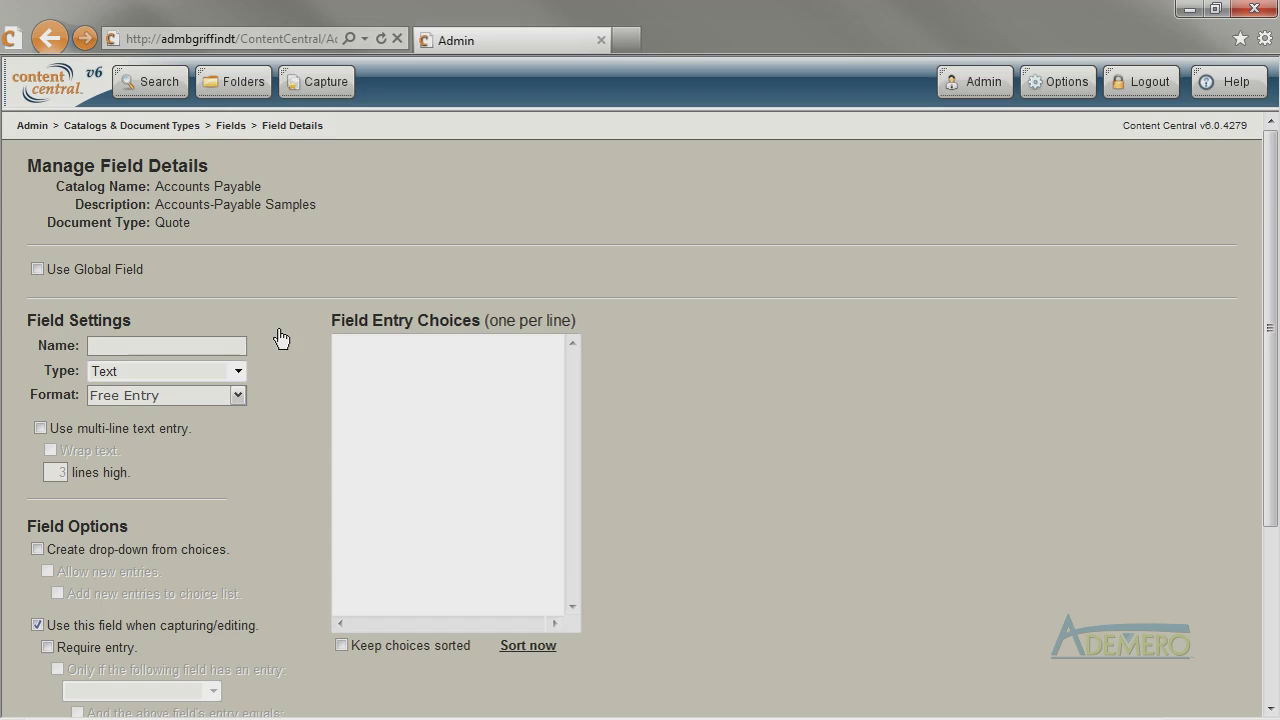
left_click(50, 270)
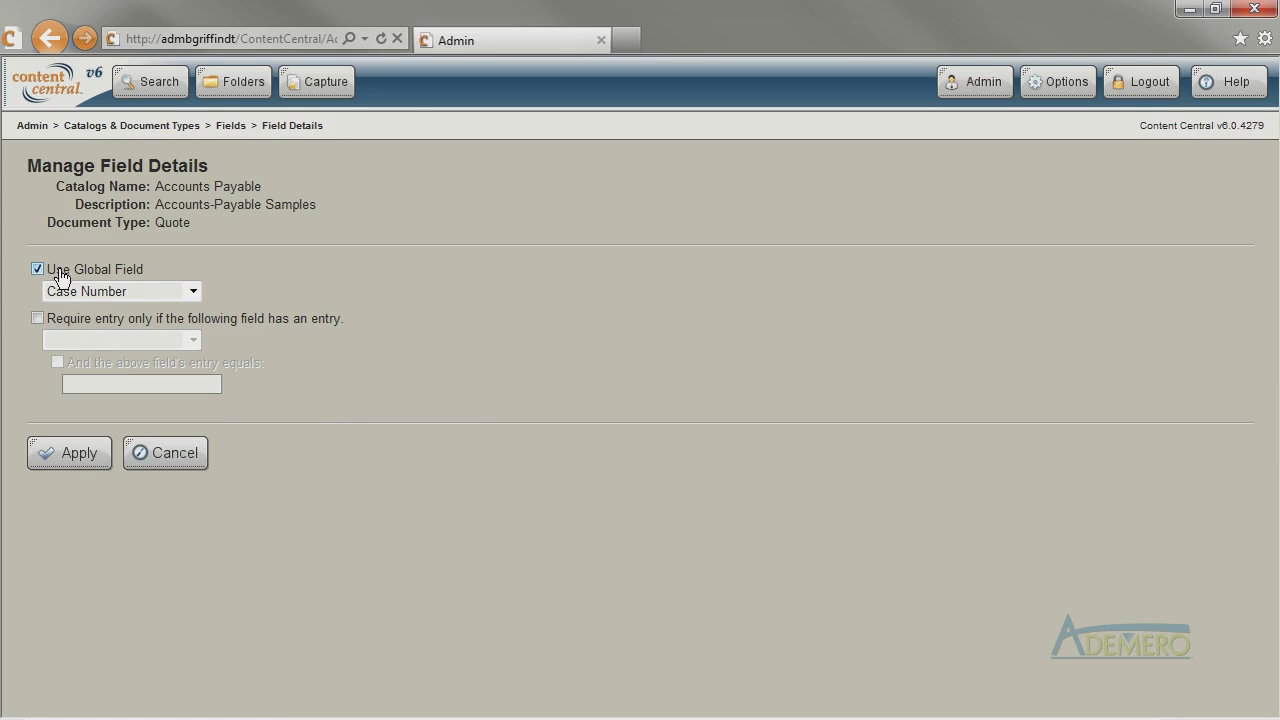
left_click(97, 300)
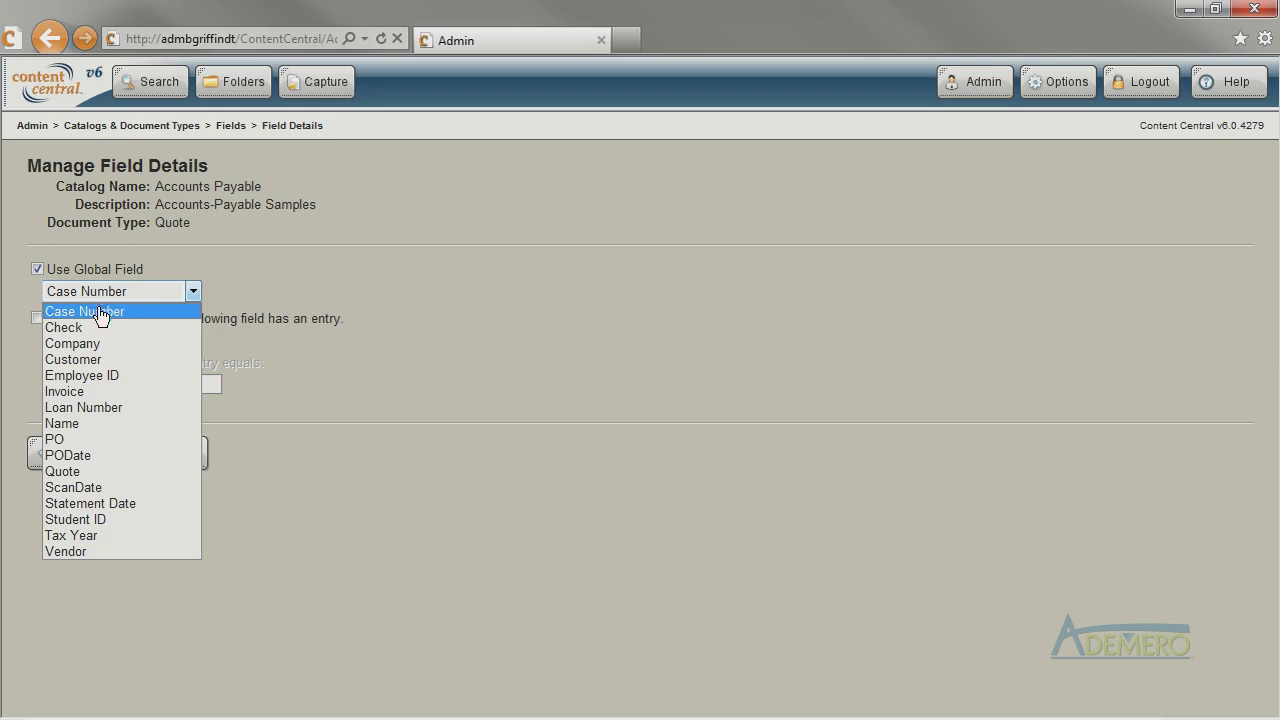
left_click(114, 439)
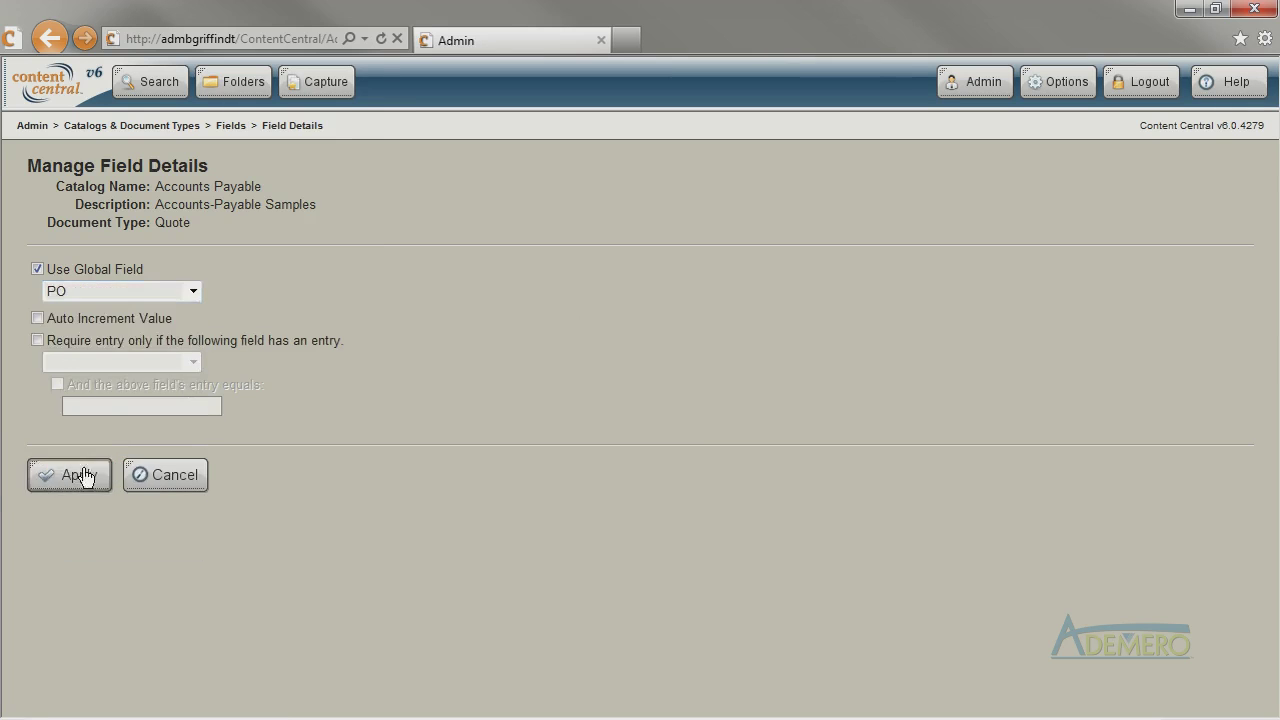
left_click(88, 476)
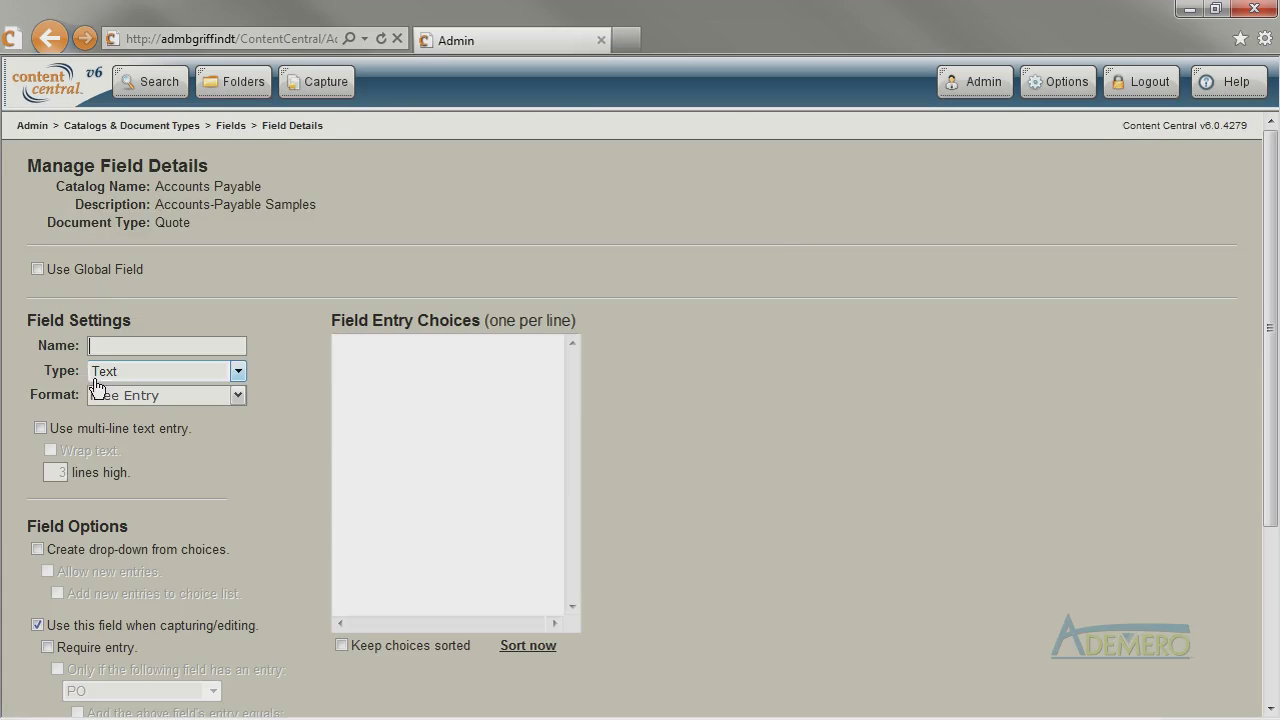
Step: Add the global field Vendor to the Quote document type
left_click(97, 274)
left_click(102, 291)
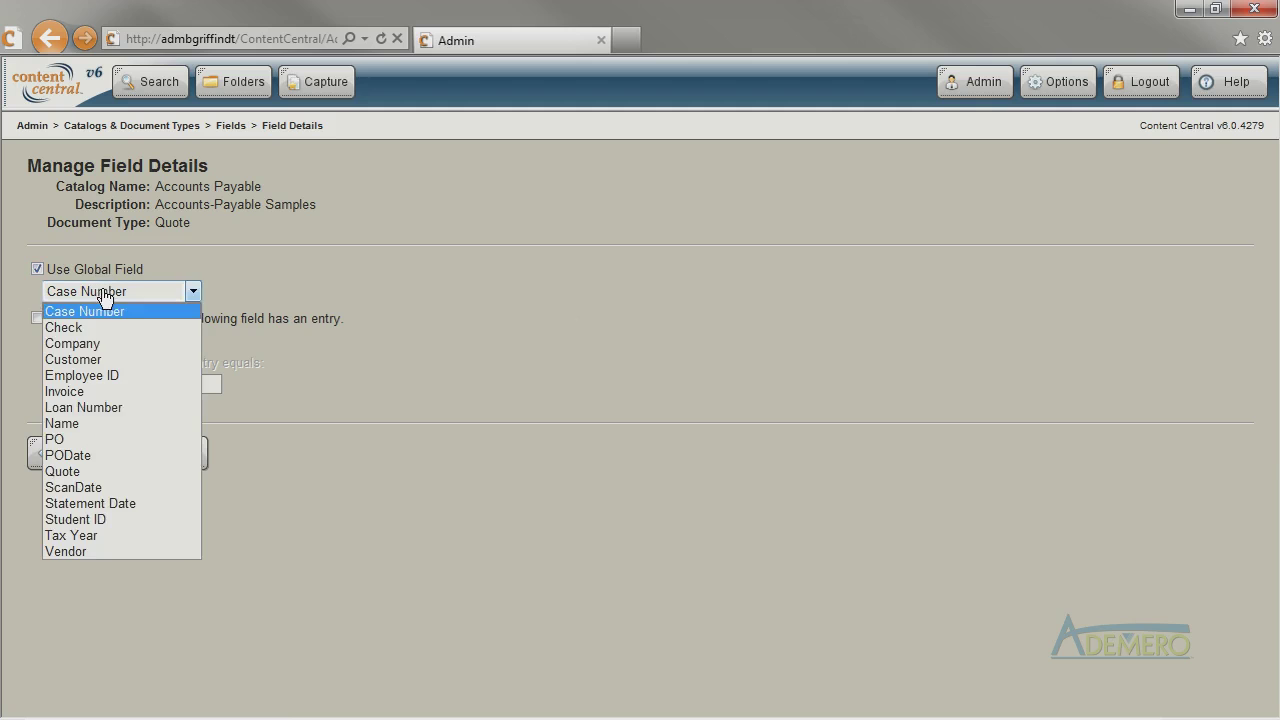
left_click(80, 551)
left_click(62, 455)
Step: Add the global field Quote to the Quote document type
left_click(70, 403)
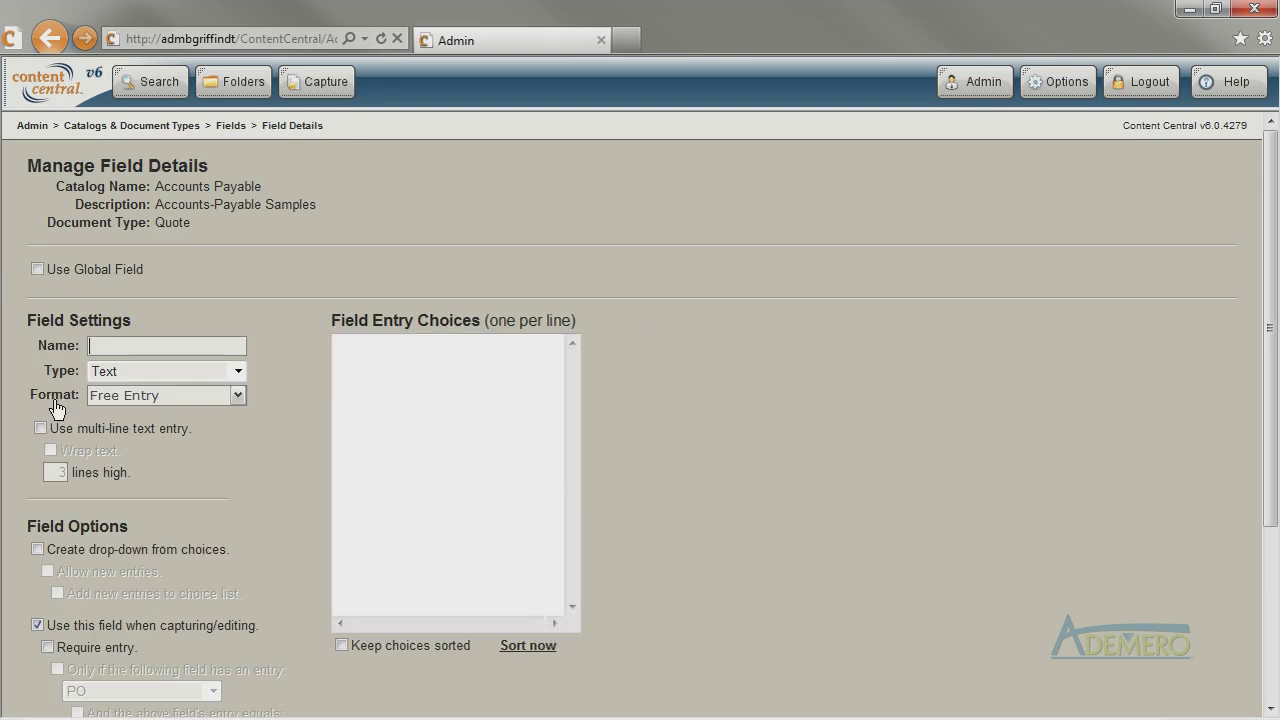
left_click(67, 272)
left_click(90, 290)
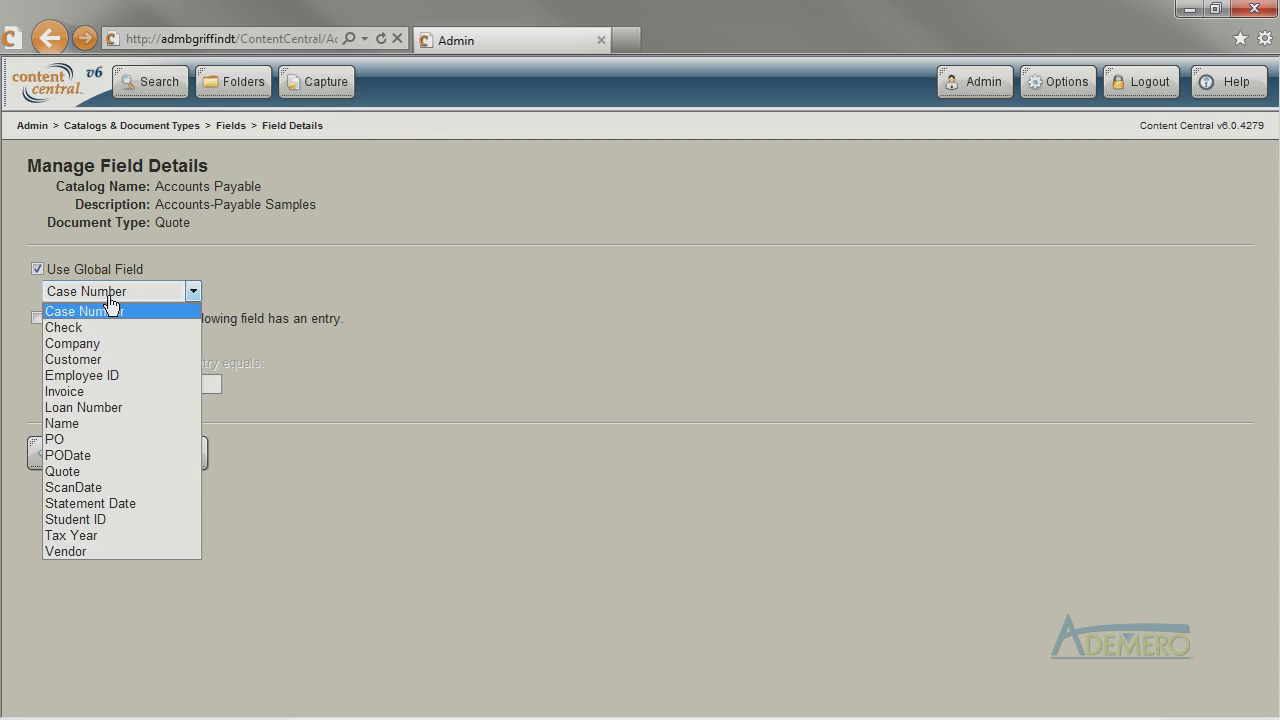
left_click(98, 471)
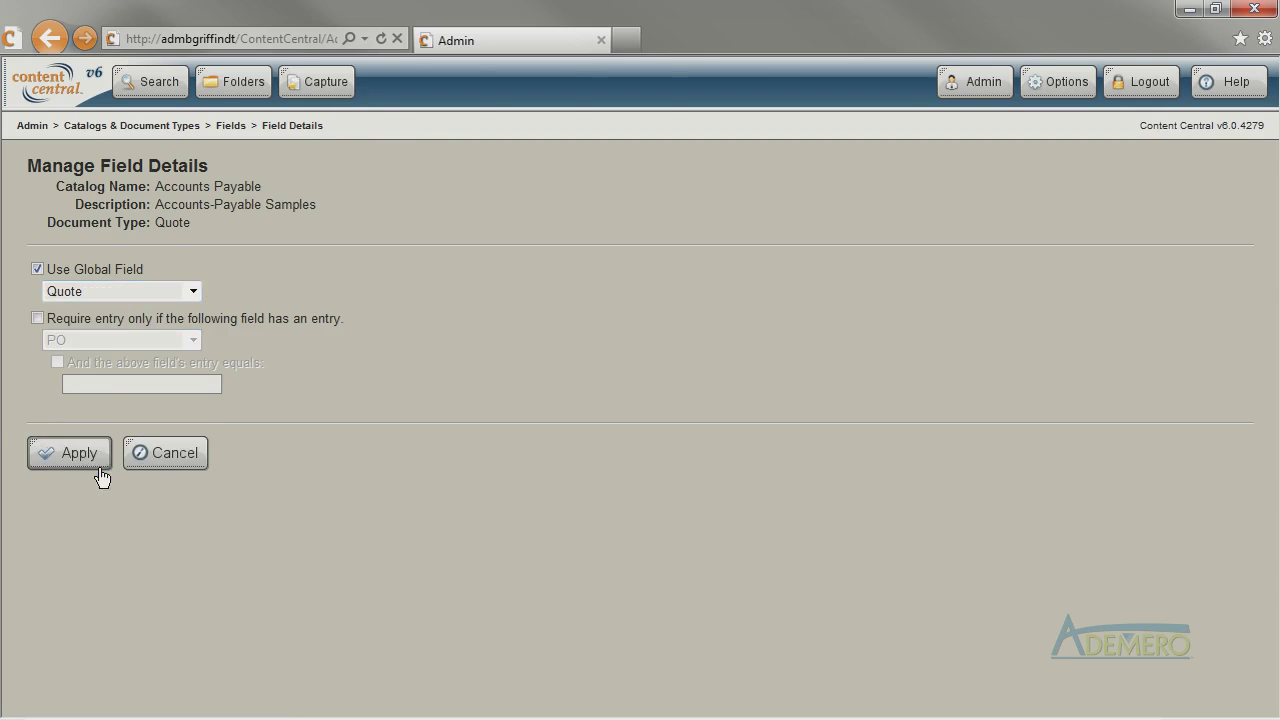
left_click(40, 455)
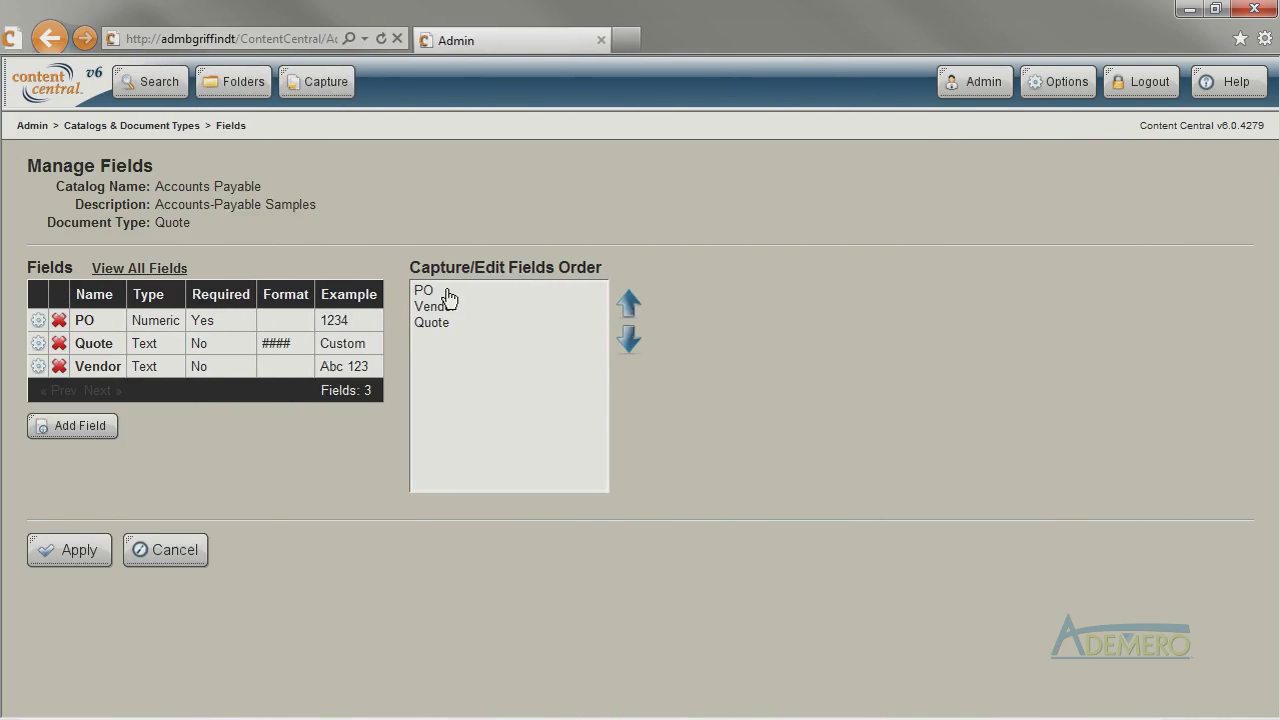
Step: Review the capture and edit order of the PO, Vendor and Quote fields
left_click(443, 291)
left_click(443, 308)
left_click(441, 322)
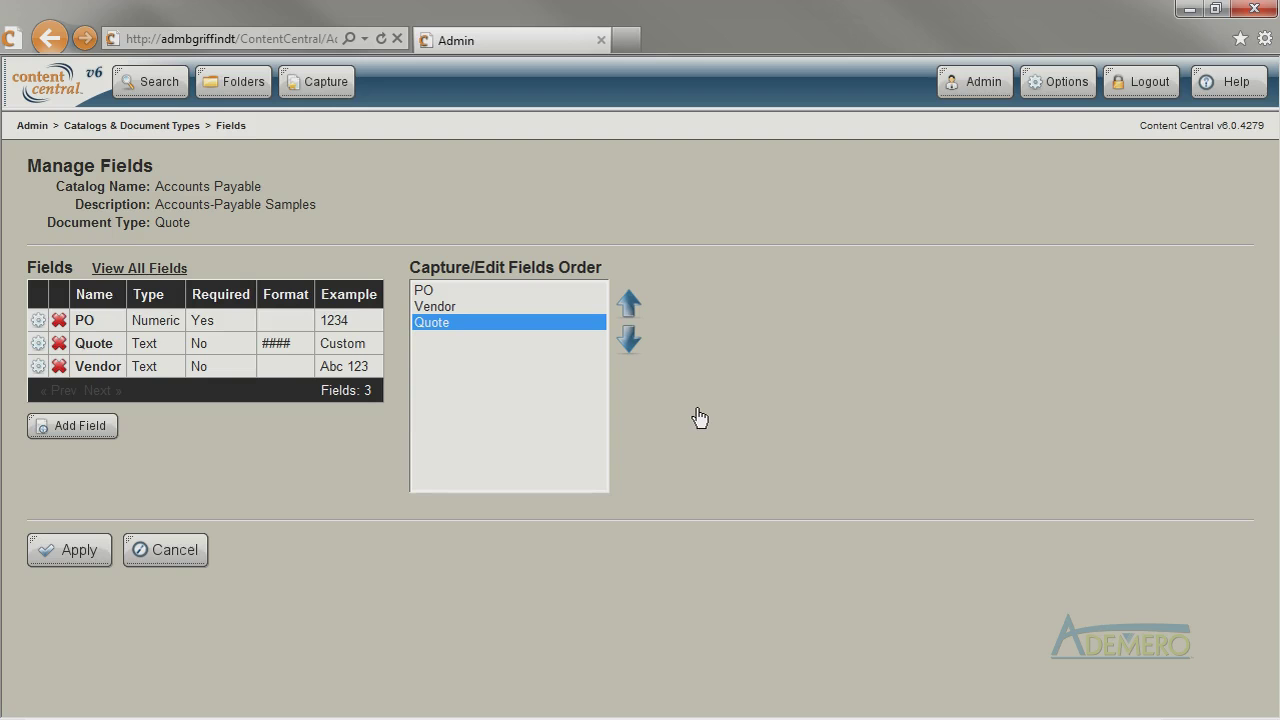
Step: Create a global field named Date Received of type Date, with format MM/dd/yyyy and a required entry
left_click(33, 127)
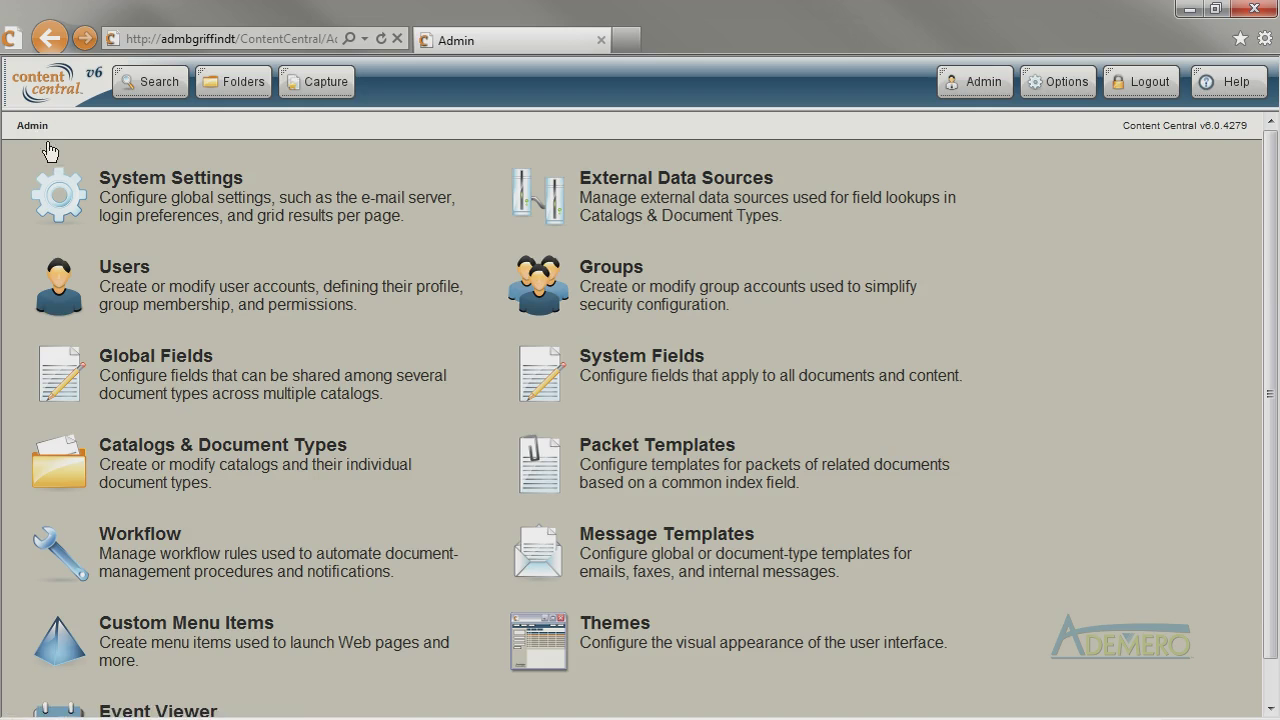
left_click(170, 361)
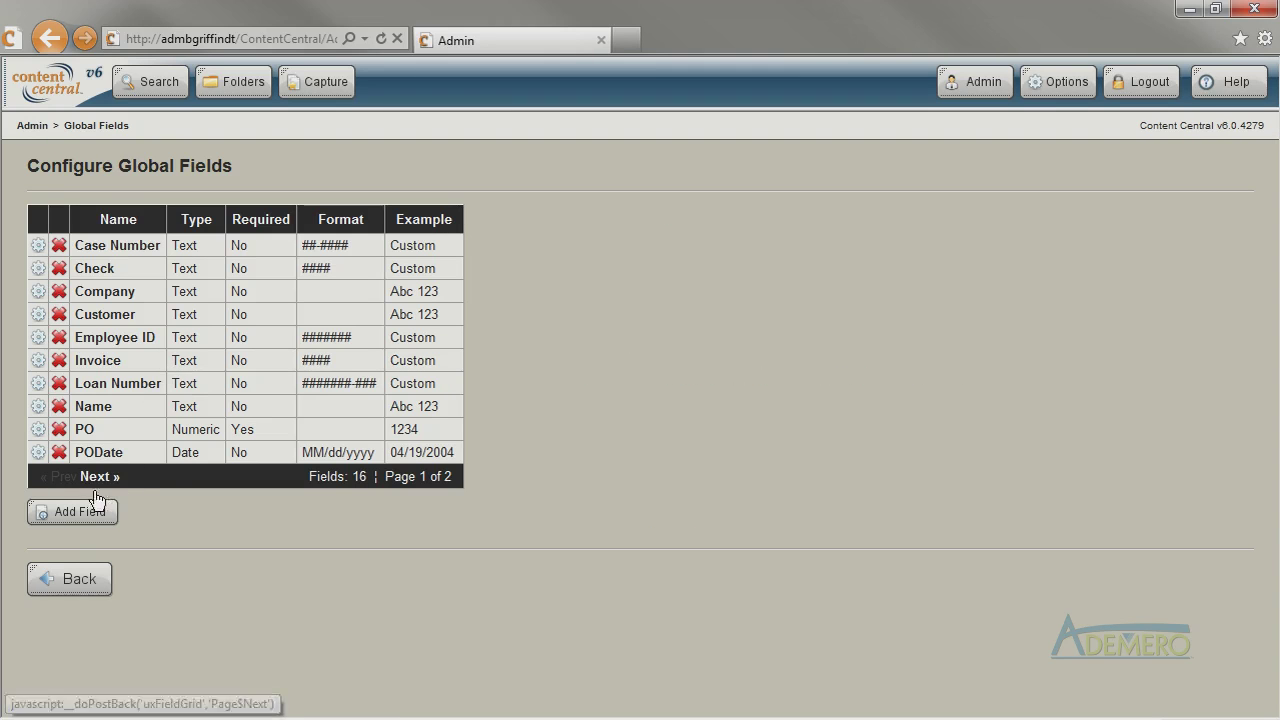
left_click(70, 512)
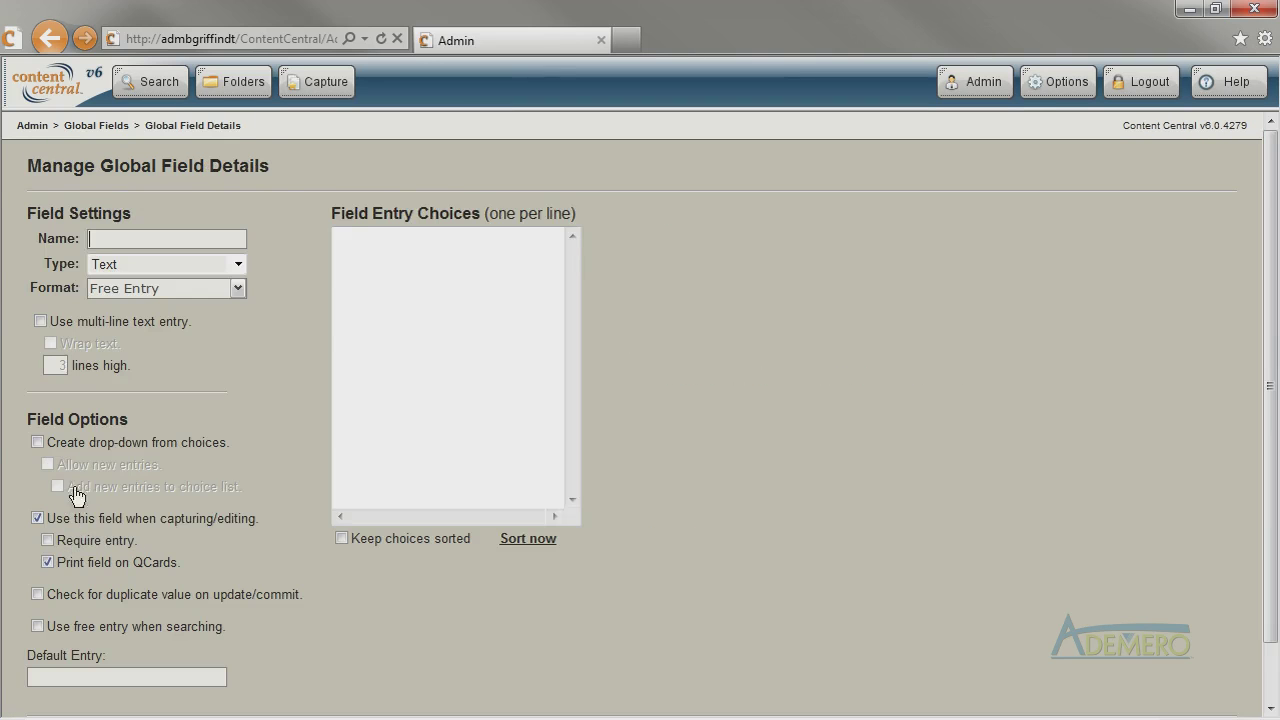
type("Date Received")
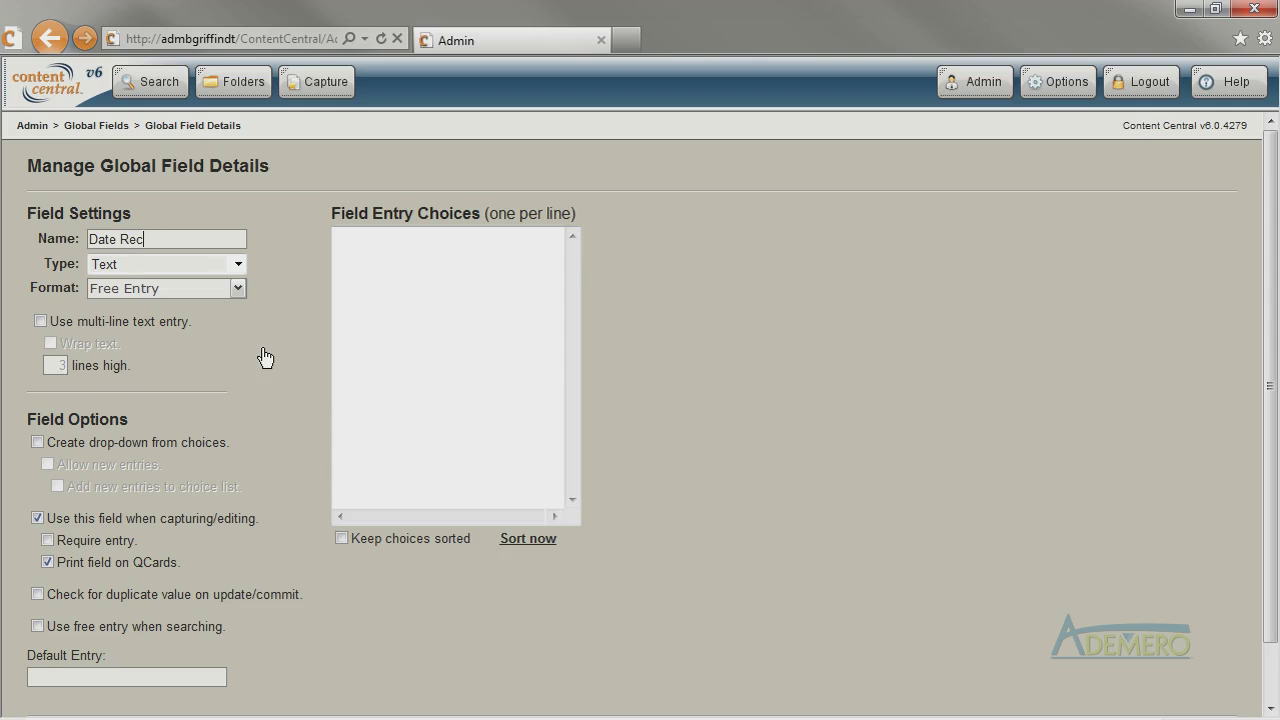
left_click(239, 265)
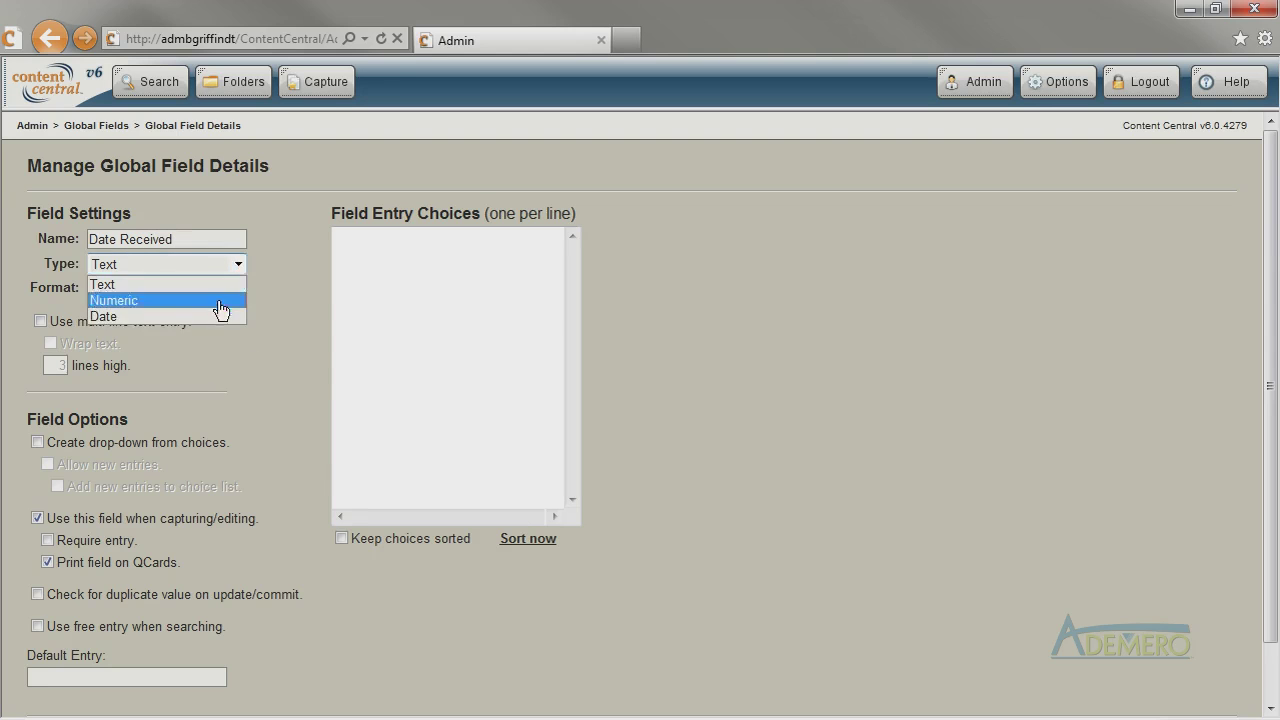
left_click(217, 316)
left_click(236, 289)
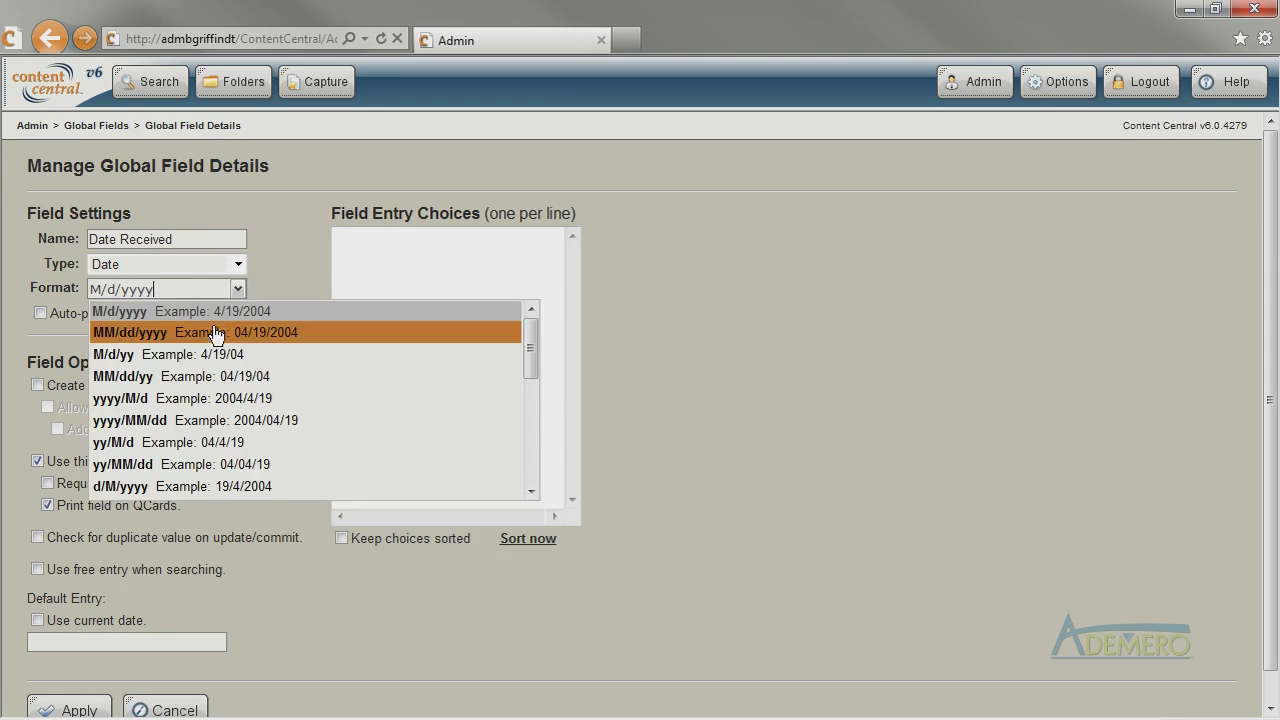
left_click(214, 334)
left_click(112, 487)
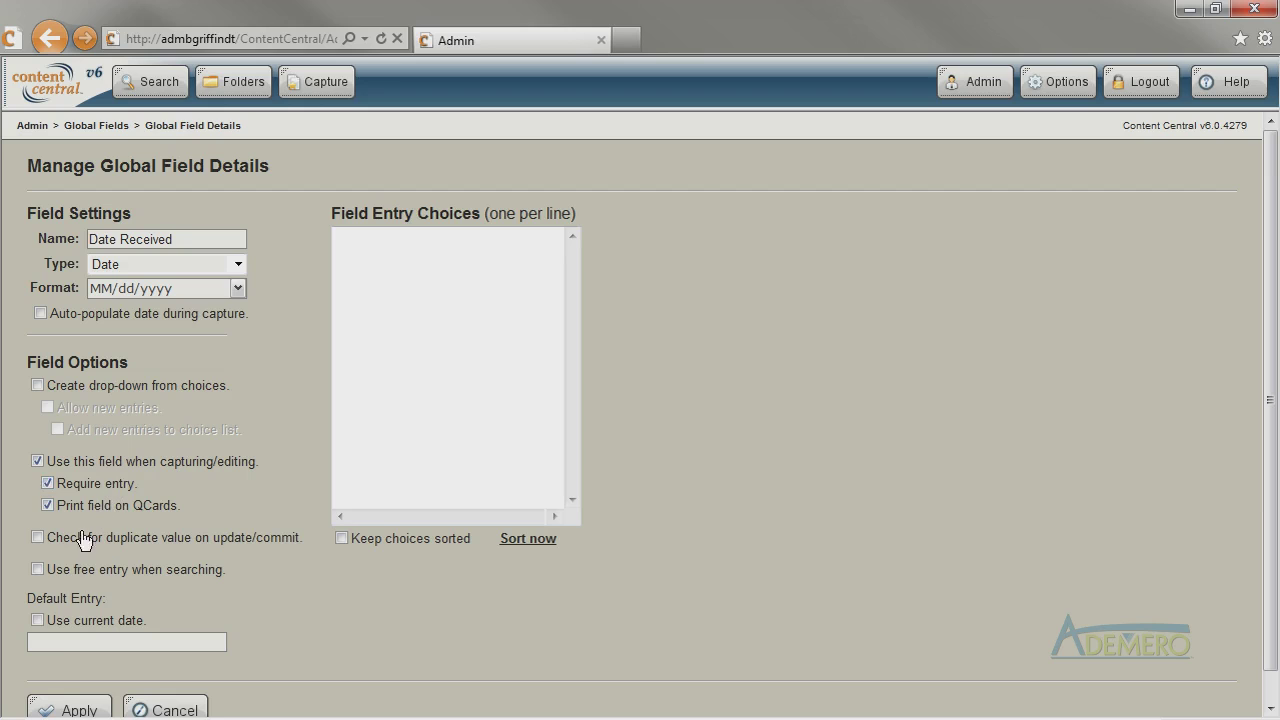
left_click(60, 706)
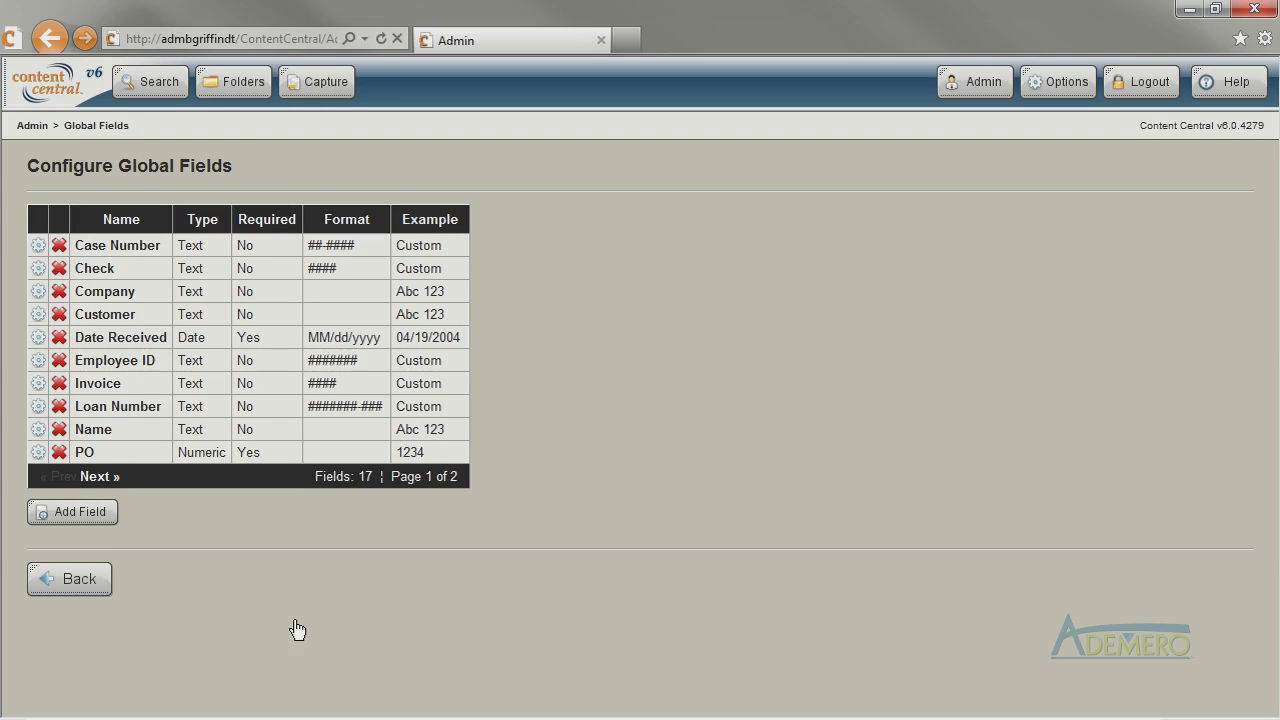
Step: Return to the Quote document type's fields and add the global field Date Received
left_click(84, 583)
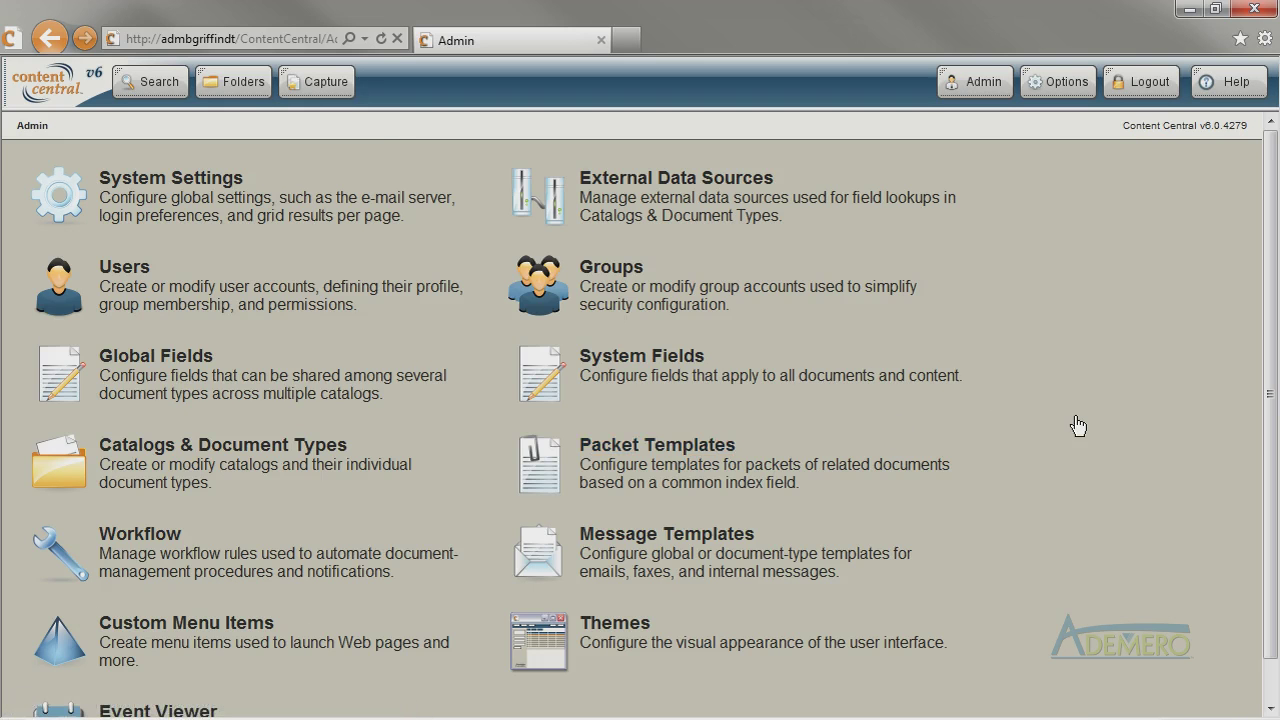
left_click(330, 455)
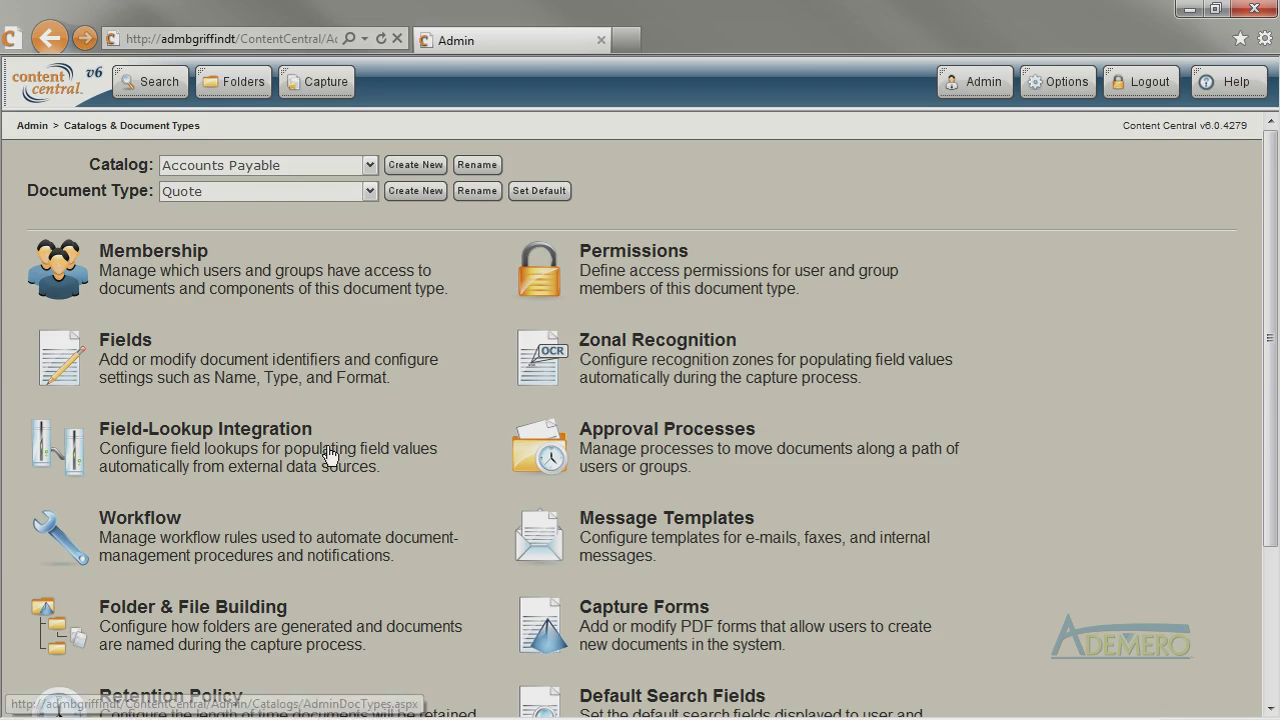
left_click(140, 345)
left_click(80, 428)
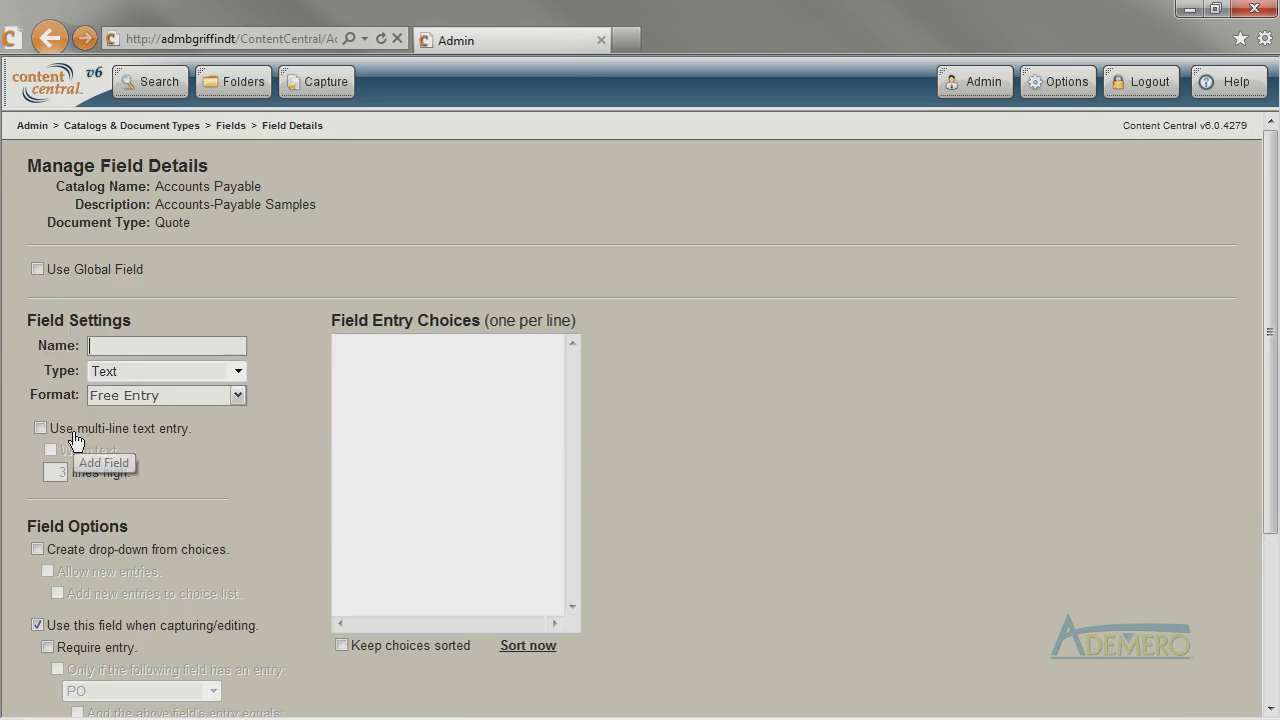
left_click(37, 269)
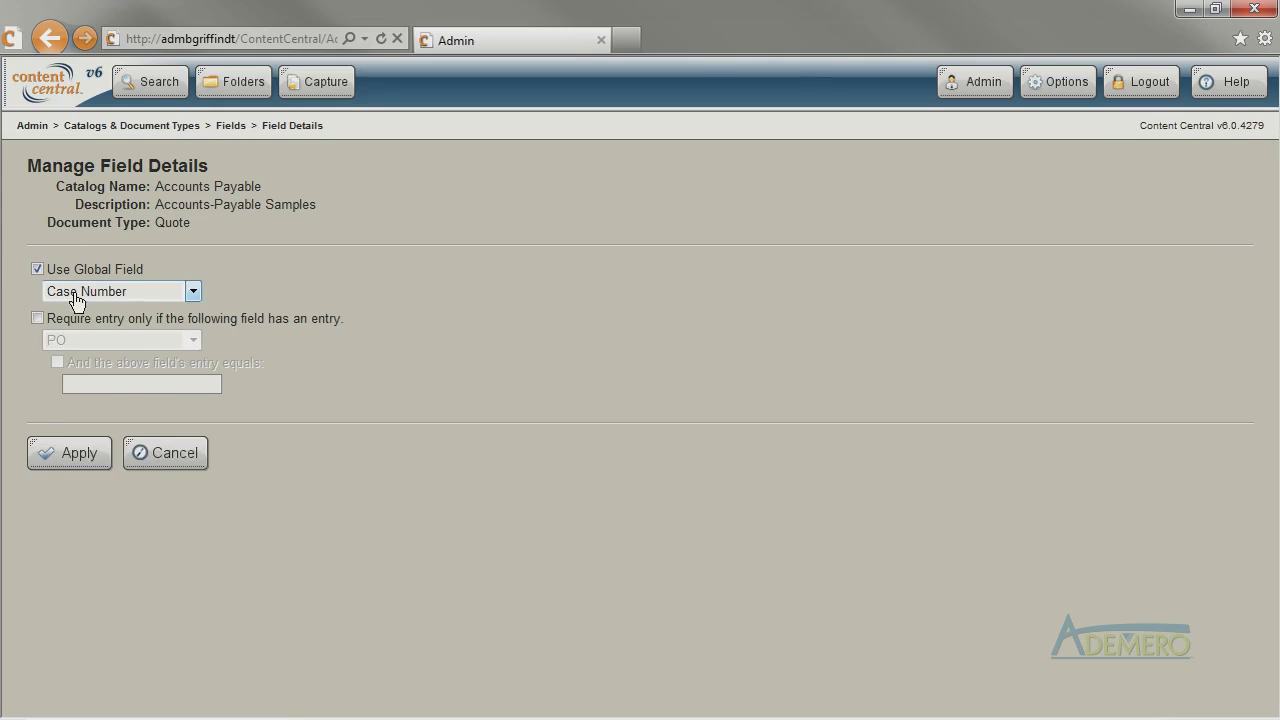
left_click(76, 293)
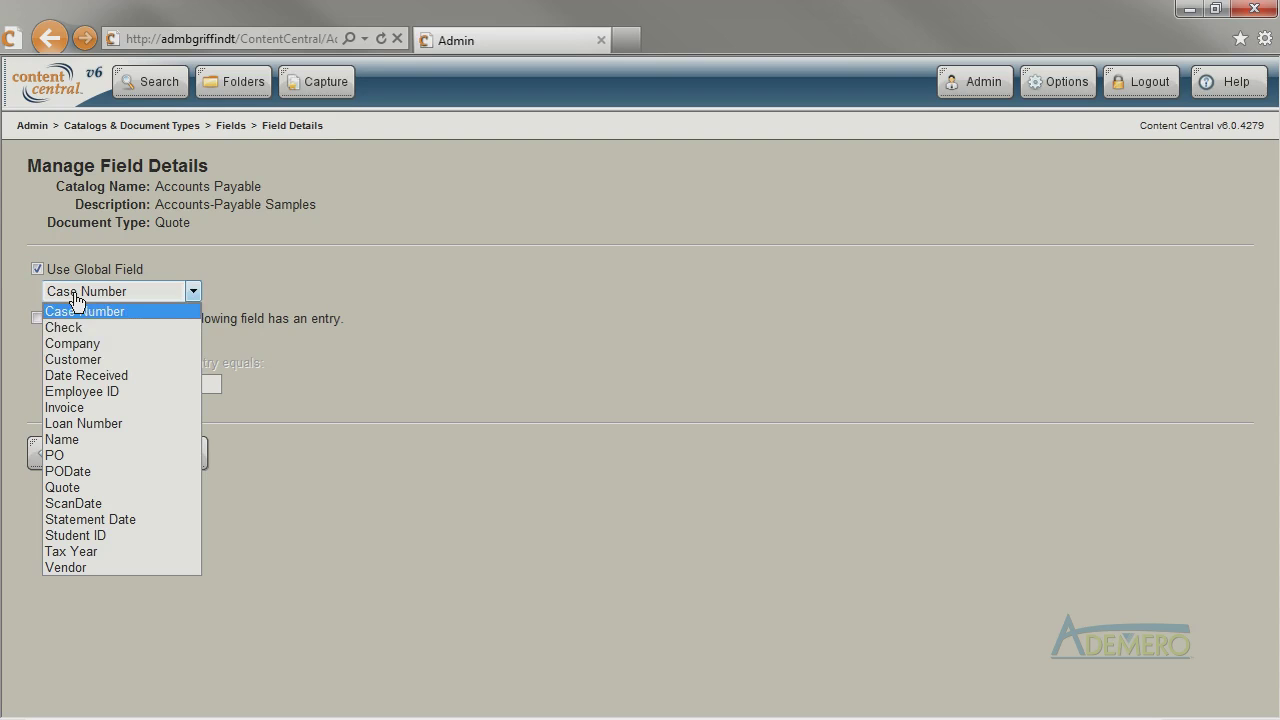
left_click(134, 377)
left_click(84, 458)
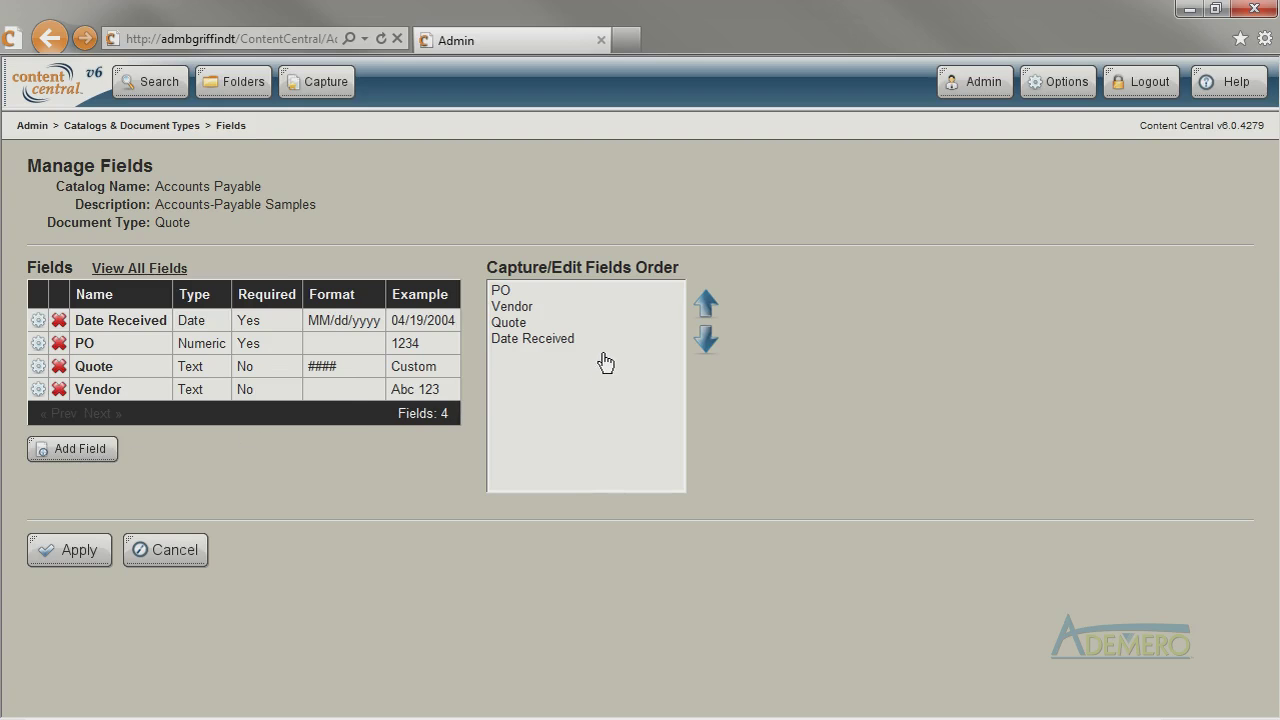
Step: Move the Quote field to the first place in the capture and edit order, and apply the field settings
left_click(541, 323)
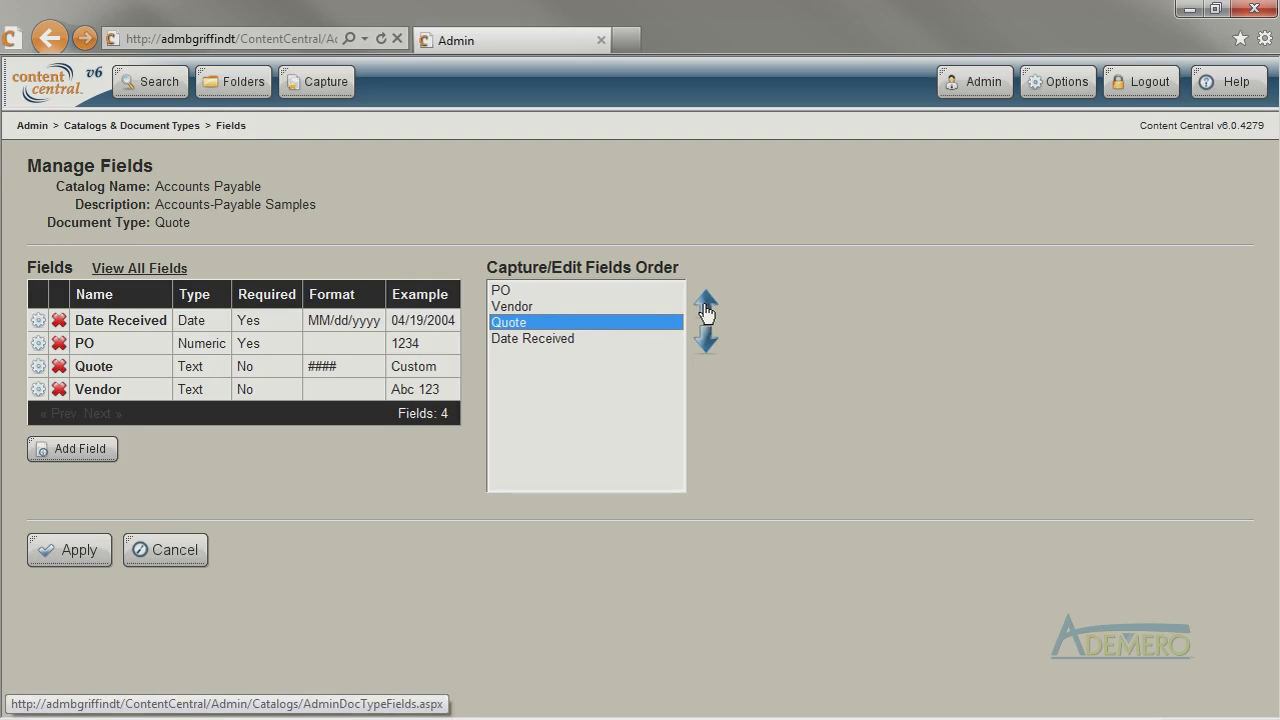
left_click(706, 305)
left_click(706, 305)
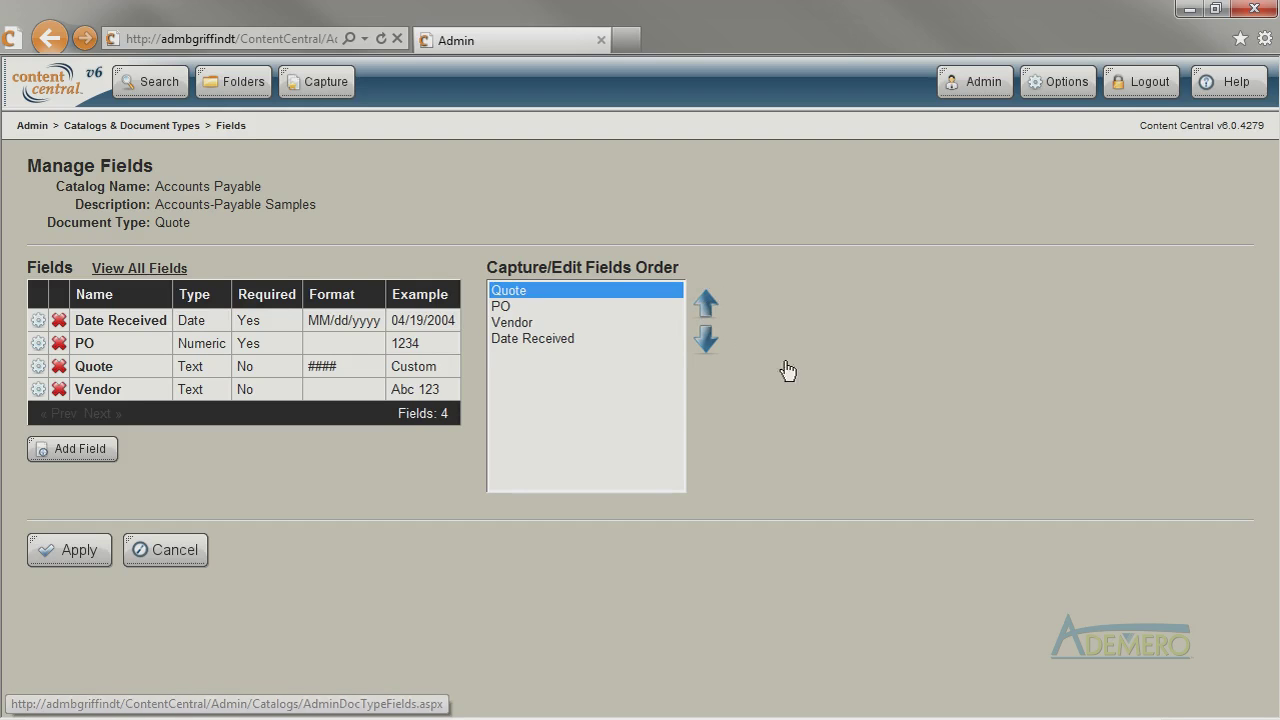
left_click(78, 555)
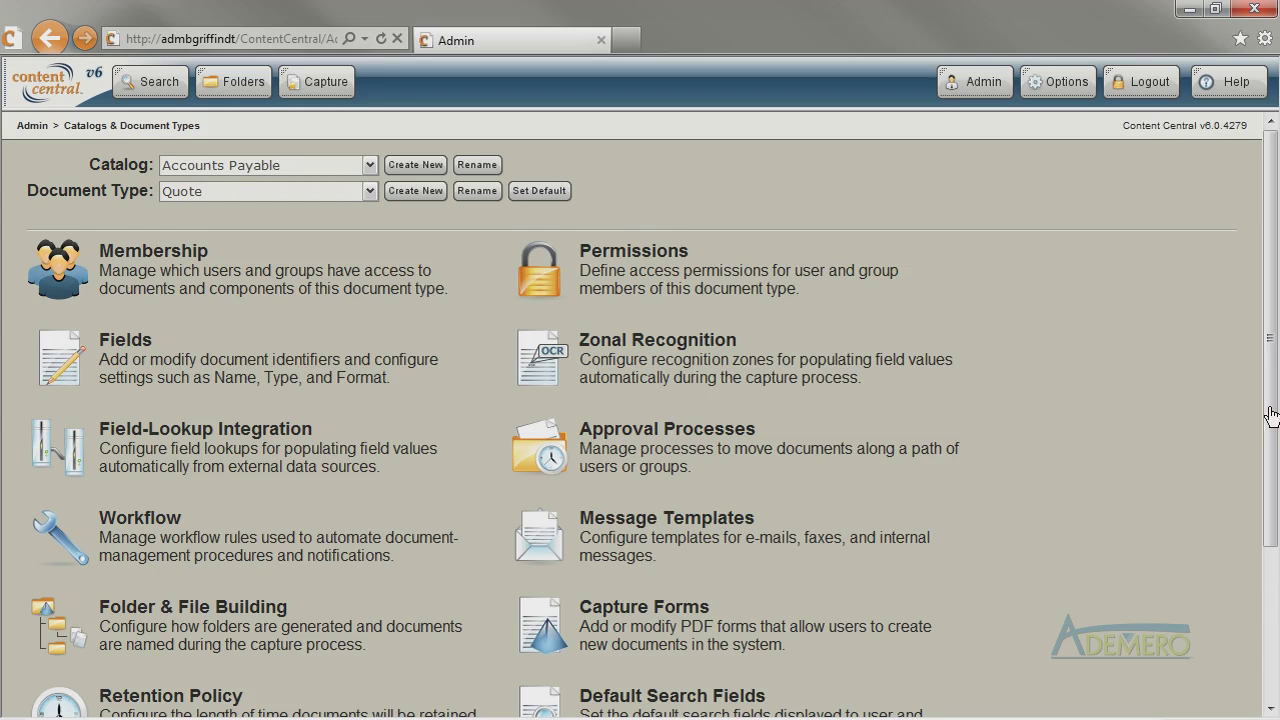
Step: Add Date Received, PO, Quote and Vendor to the default search fields of the Quote document type
scroll(1266, 414, "down", 3)
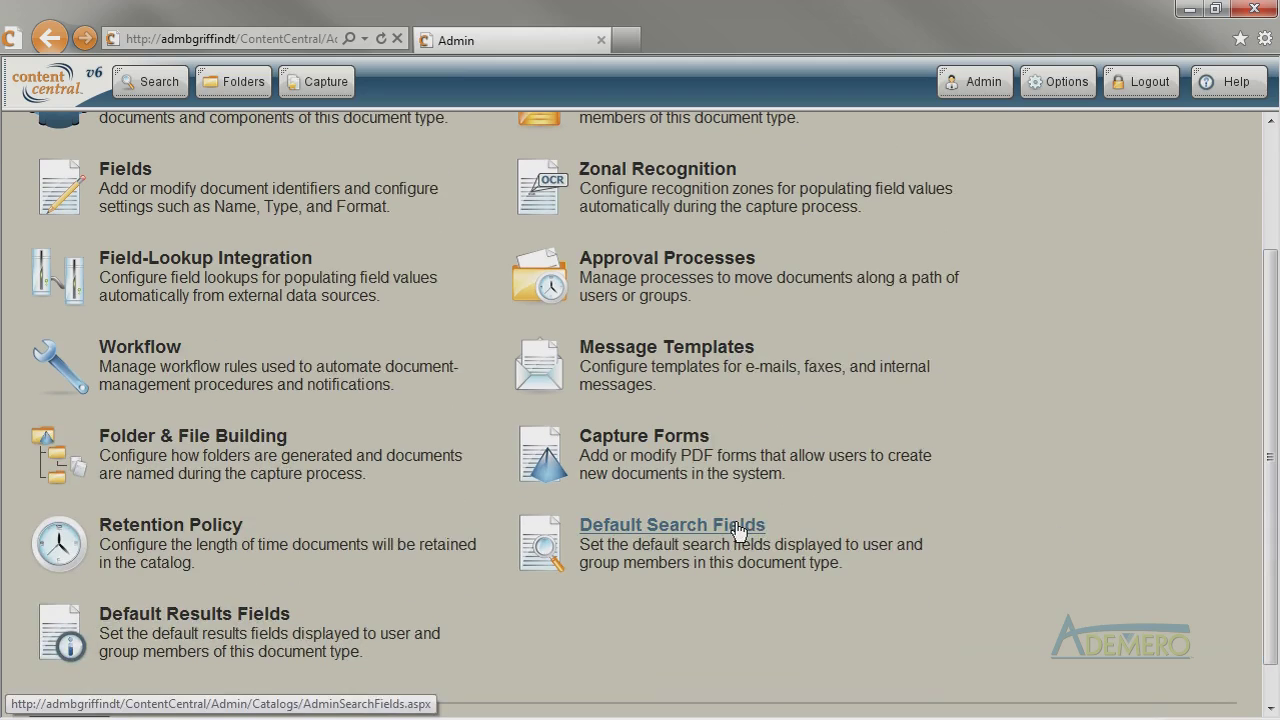
left_click(738, 531)
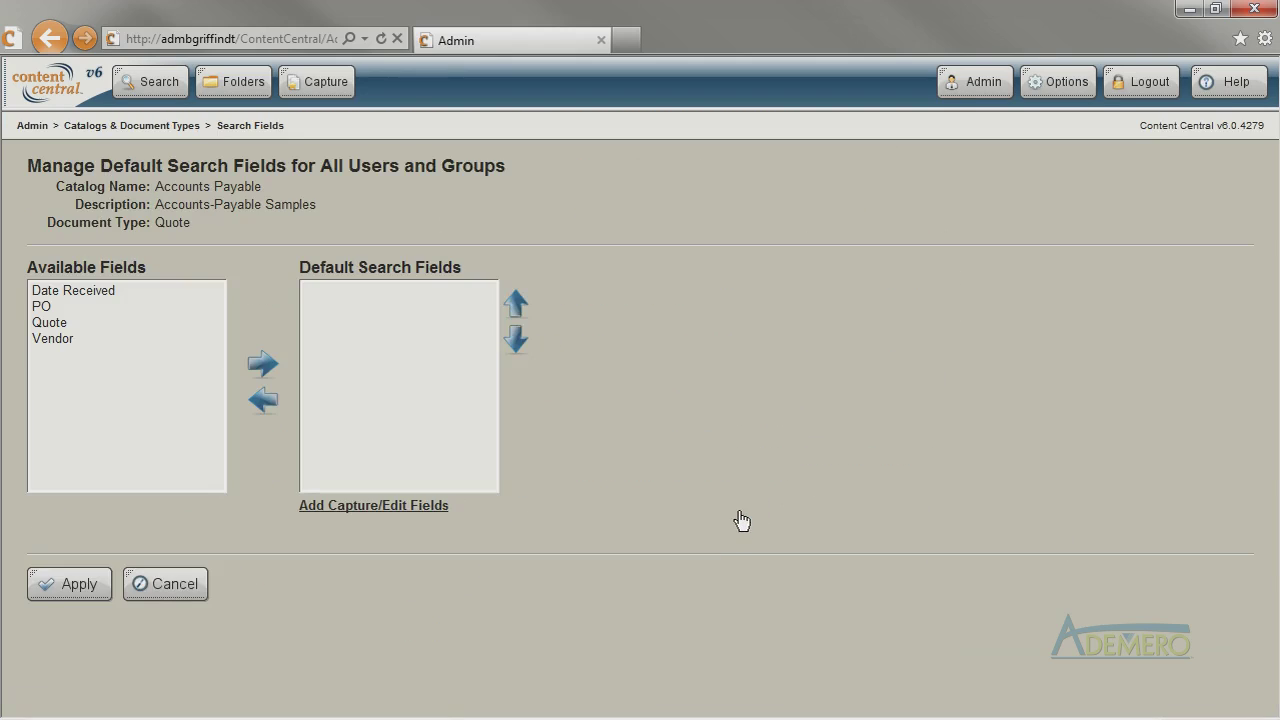
left_click(88, 290)
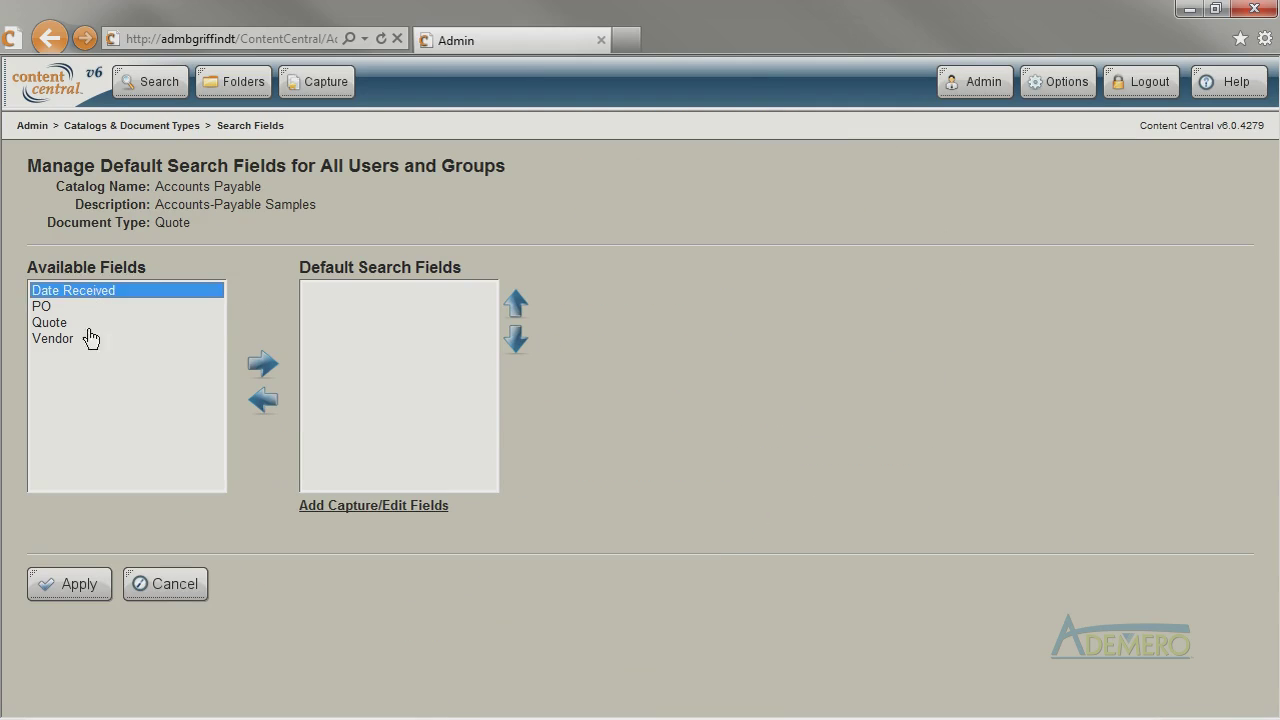
left_click(78, 340, "shift")
left_click(266, 365)
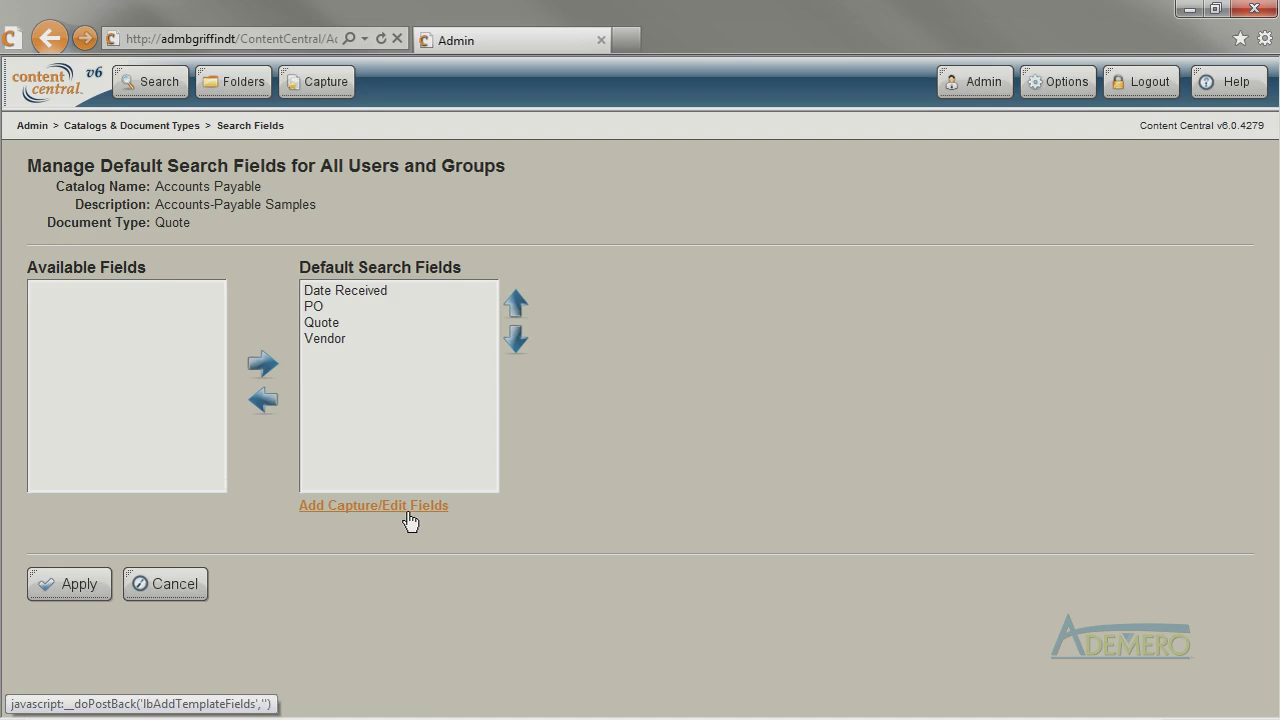
Step: Apply the default search fields and check the search criteria offered for the Quote document type in Accounts Payable
left_click(82, 584)
left_click(140, 88)
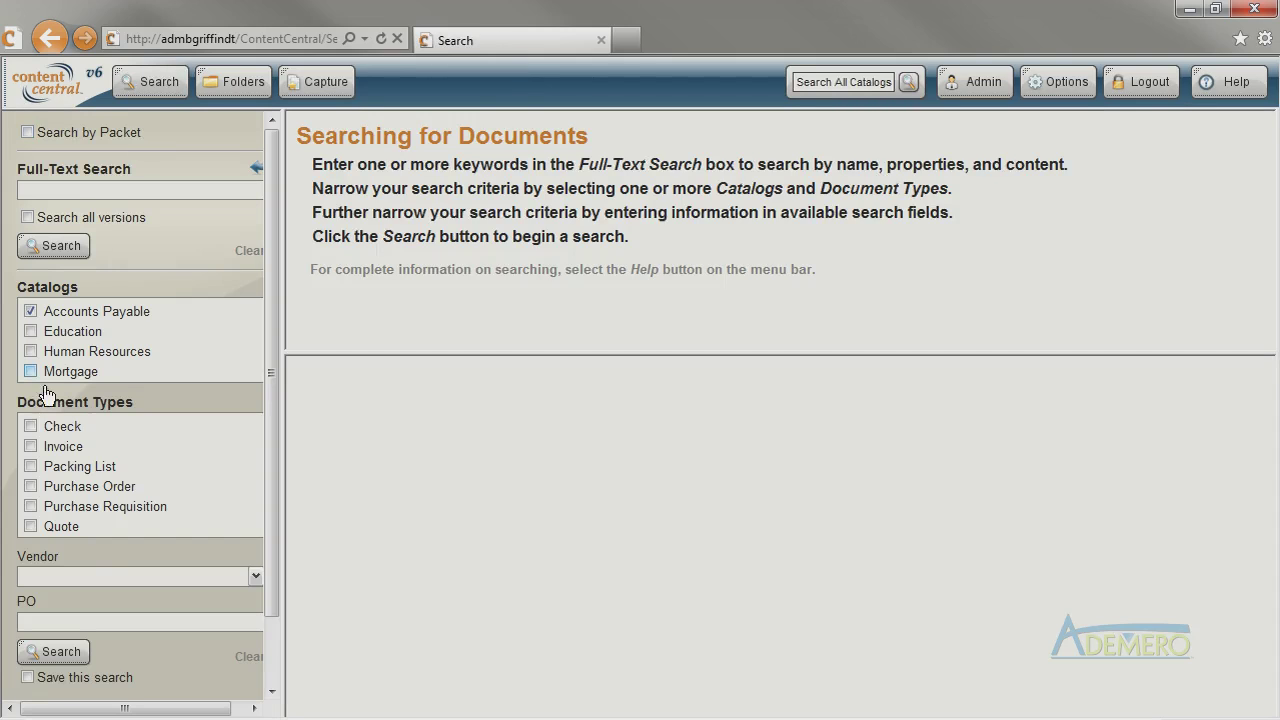
left_click(31, 526)
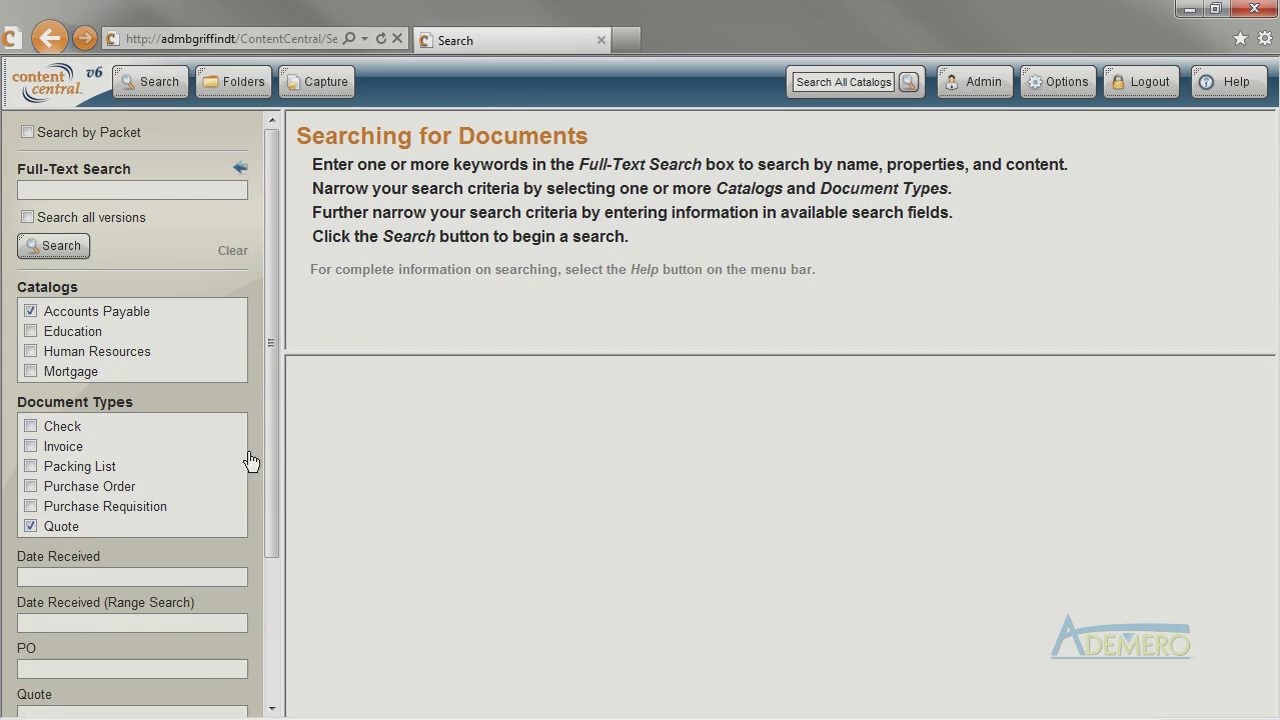
left_click_drag(273, 440, 275, 580)
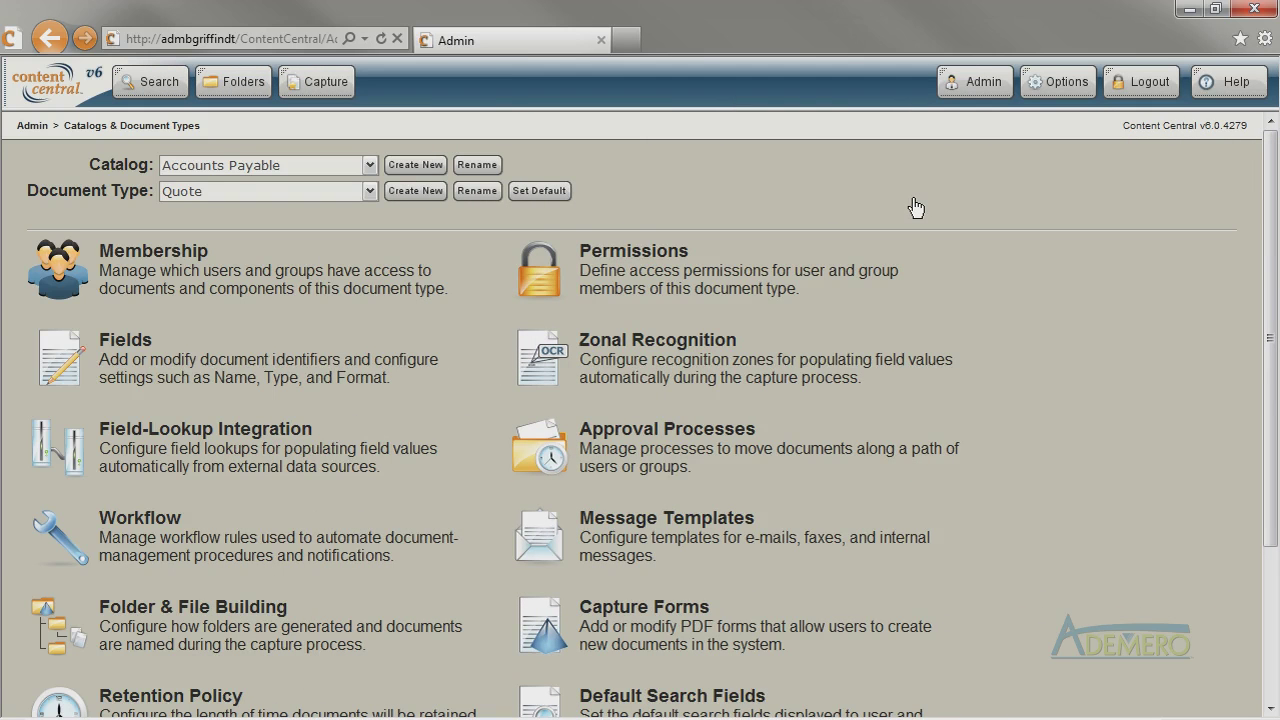
Step: Add Date Received, PO, Quote and Vendor to the Quote document type's default results fields and apply them
scroll(1270, 316, "down", 3)
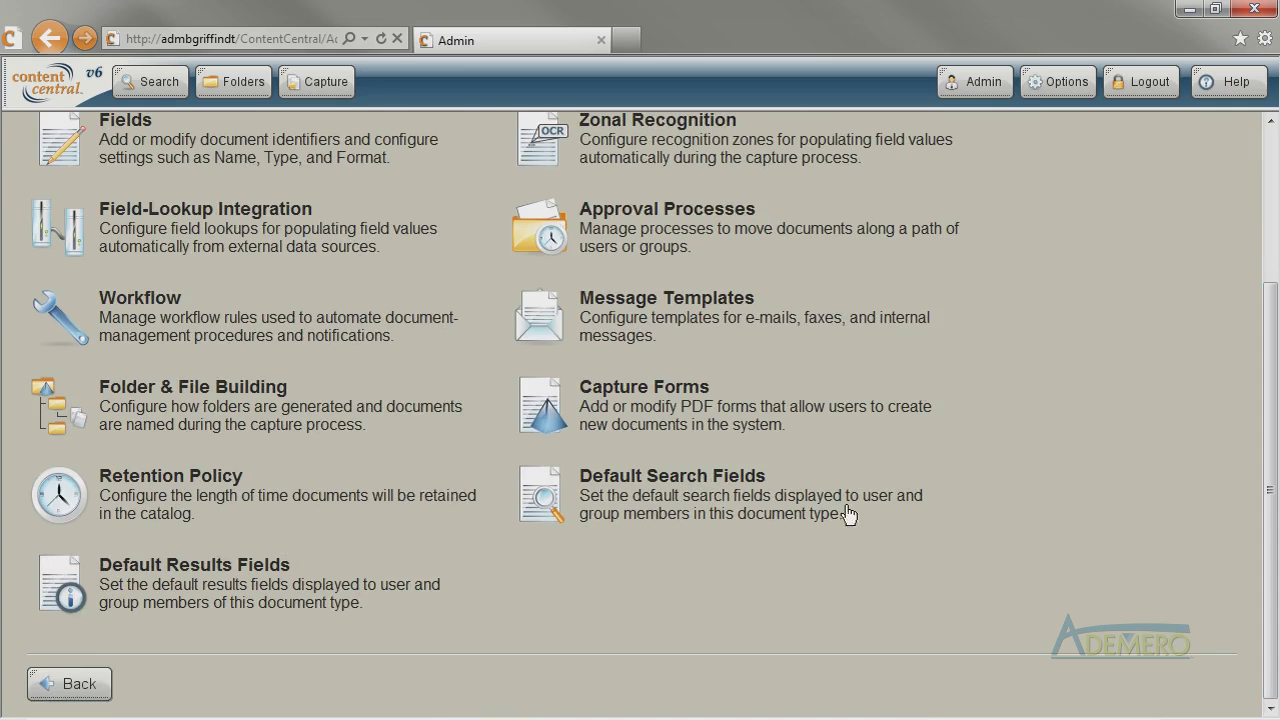
left_click(241, 568)
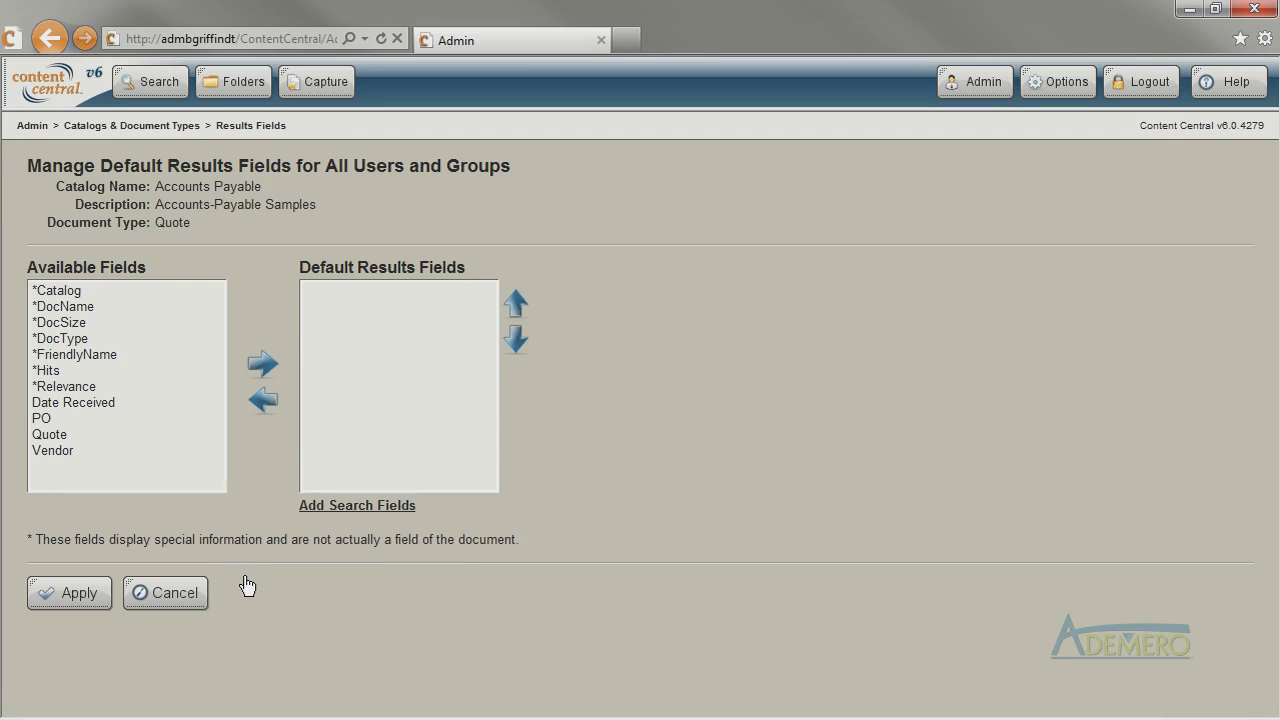
left_click(48, 419)
left_click(48, 452)
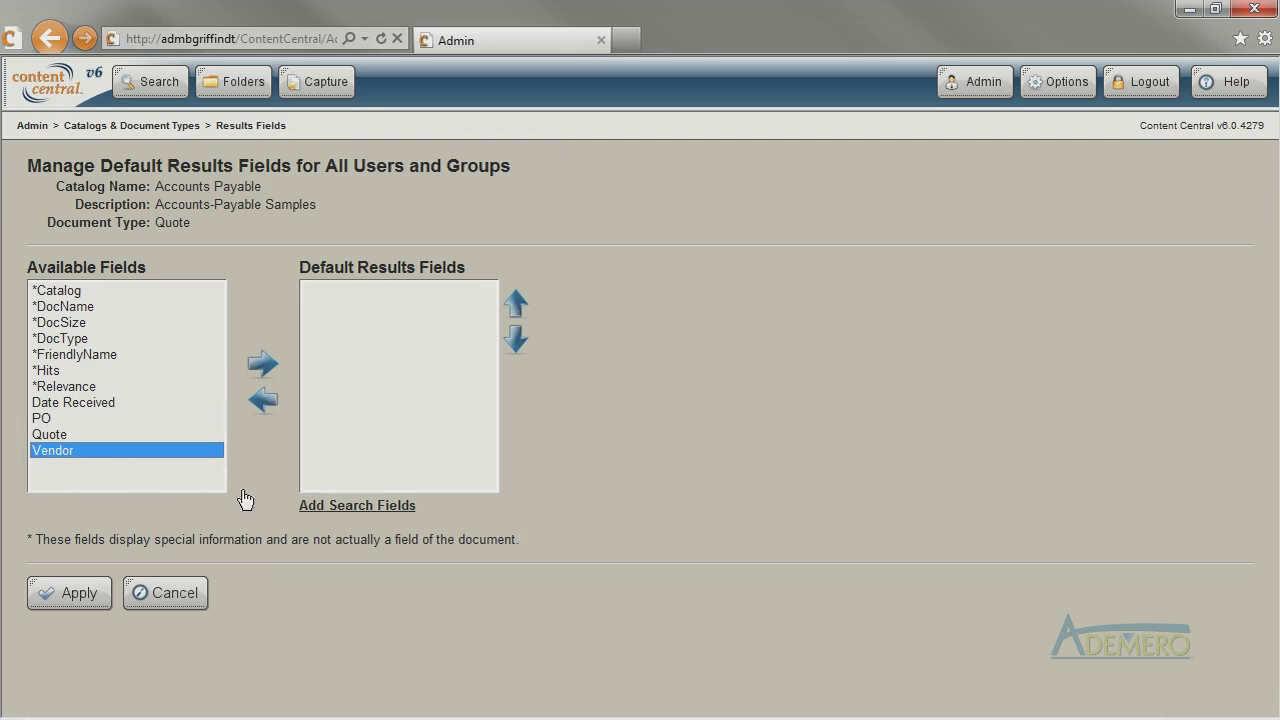
left_click(386, 506)
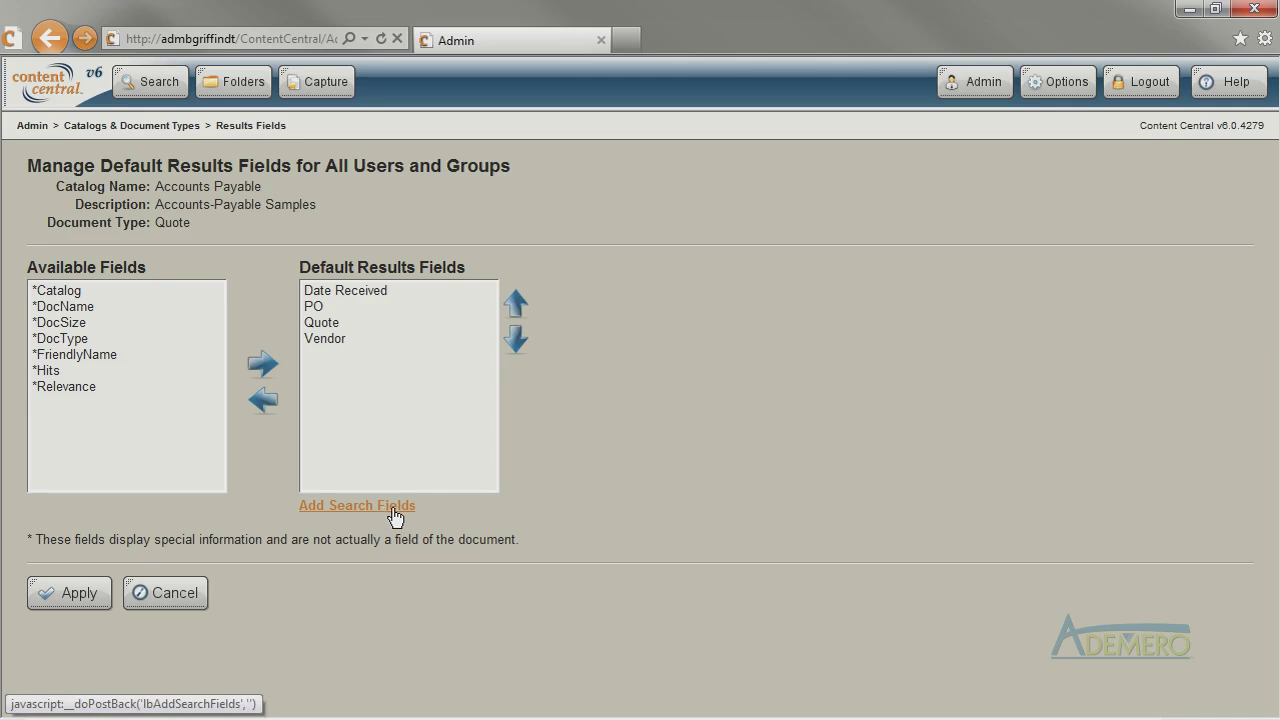
left_click(86, 601)
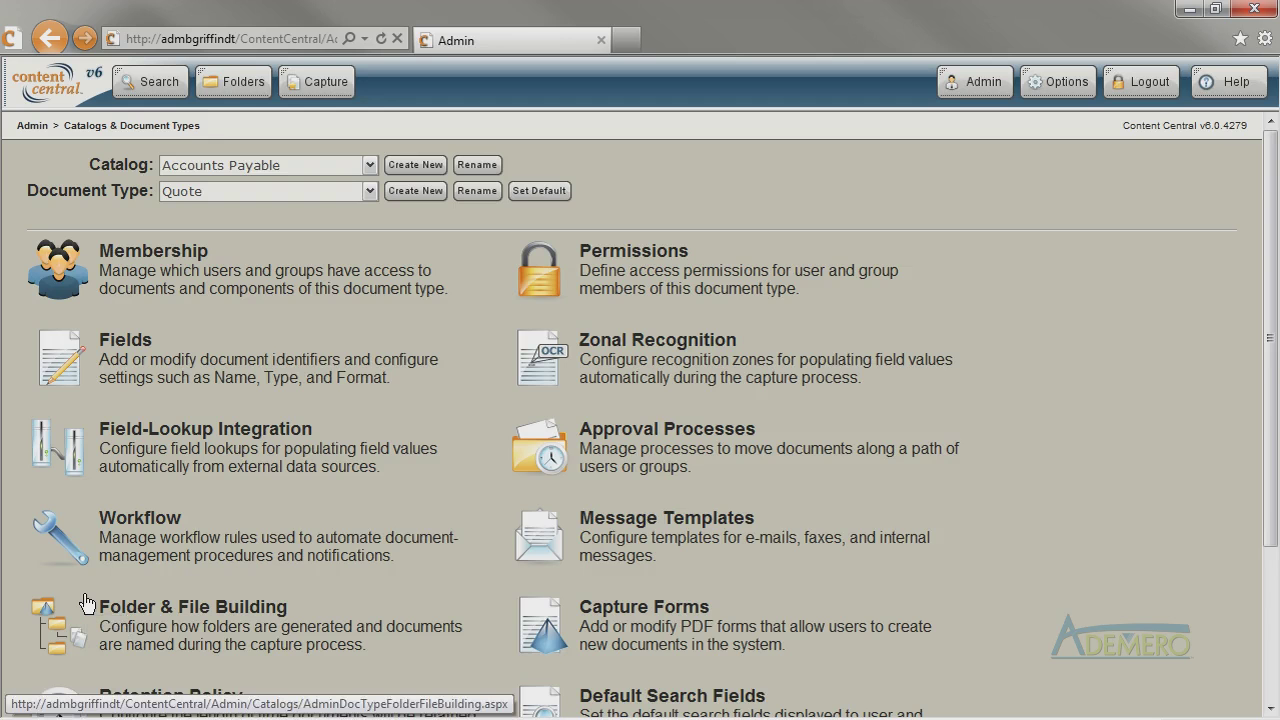
Step: Open the Accounts Payable catalog's root folder in the catalog browser to examine its documents
left_click(230, 81)
left_click(158, 362)
left_click(25, 409)
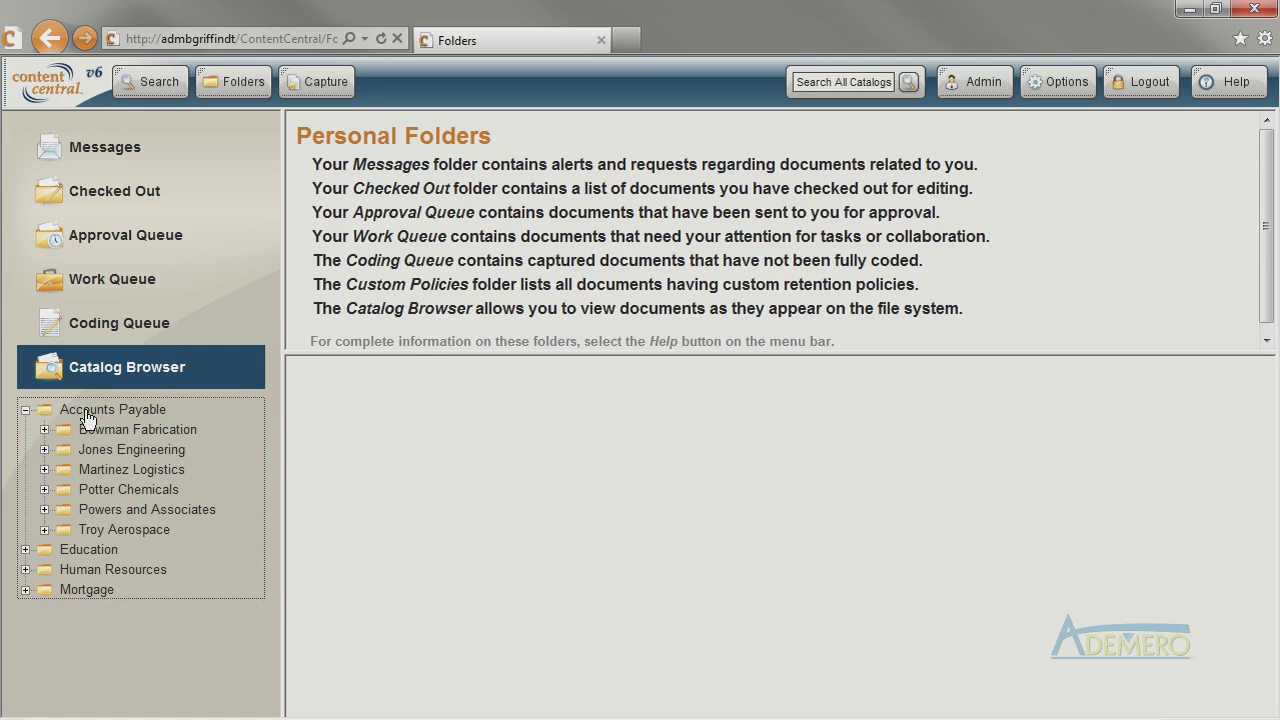
left_click(90, 412)
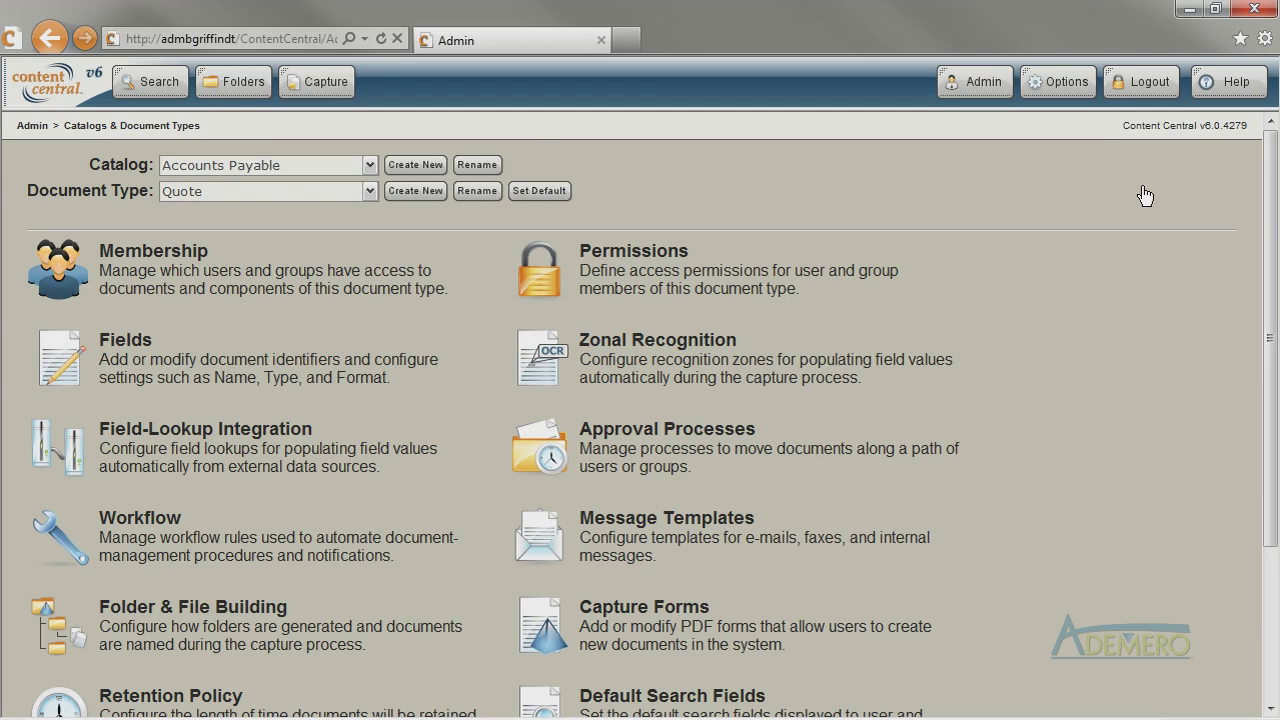
Step: Open the PO 7311 folder under Bowman Fabrication in the Accounts Payable catalog to view its documents
left_click(232, 84)
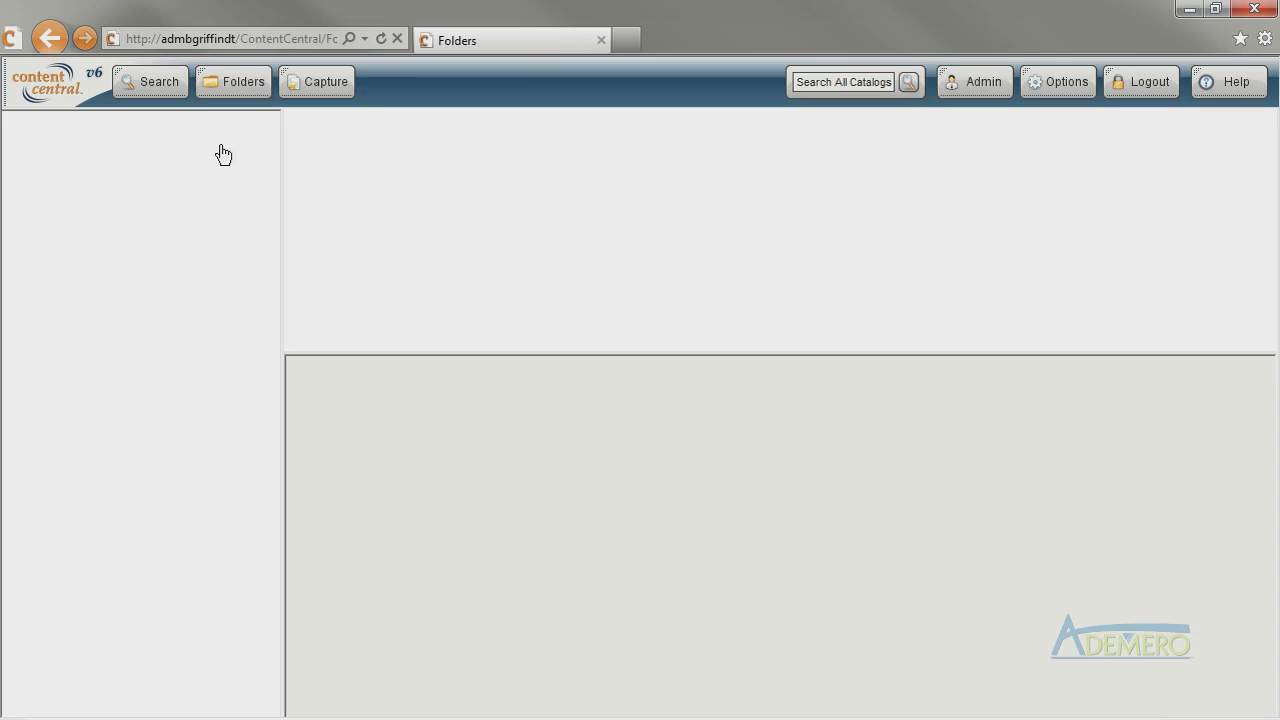
left_click(130, 377)
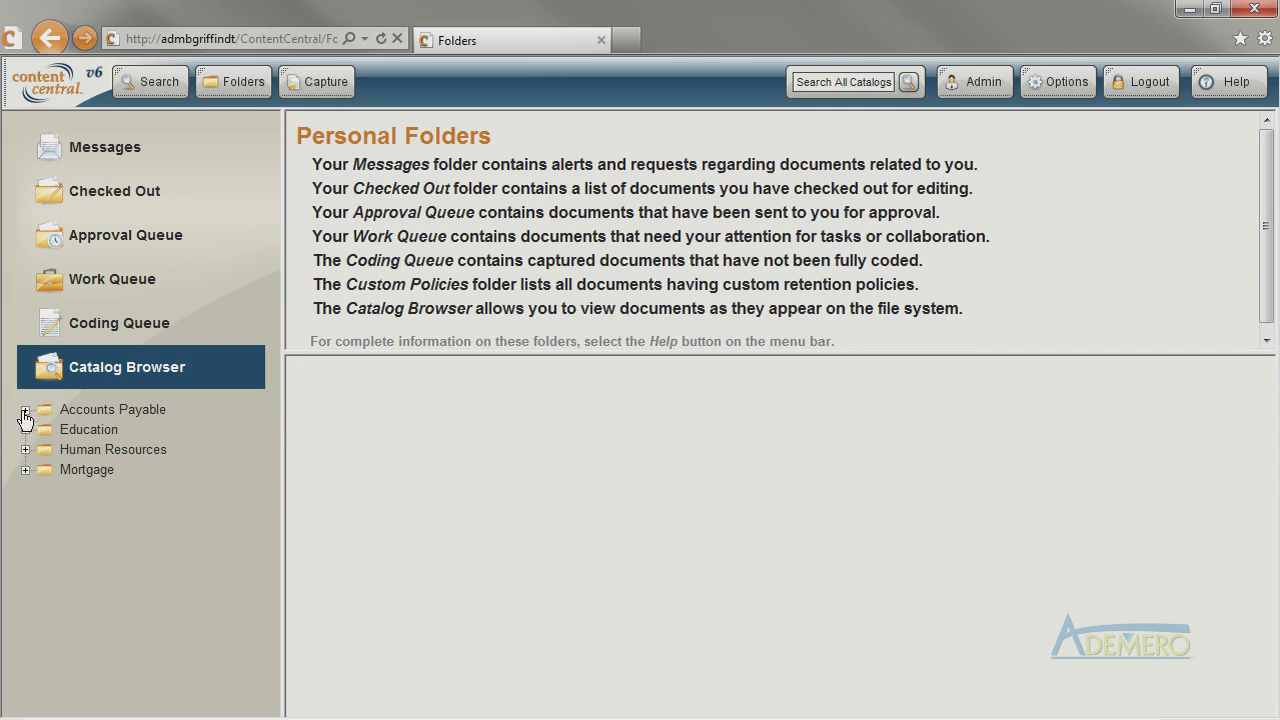
left_click(25, 410)
left_click(44, 429)
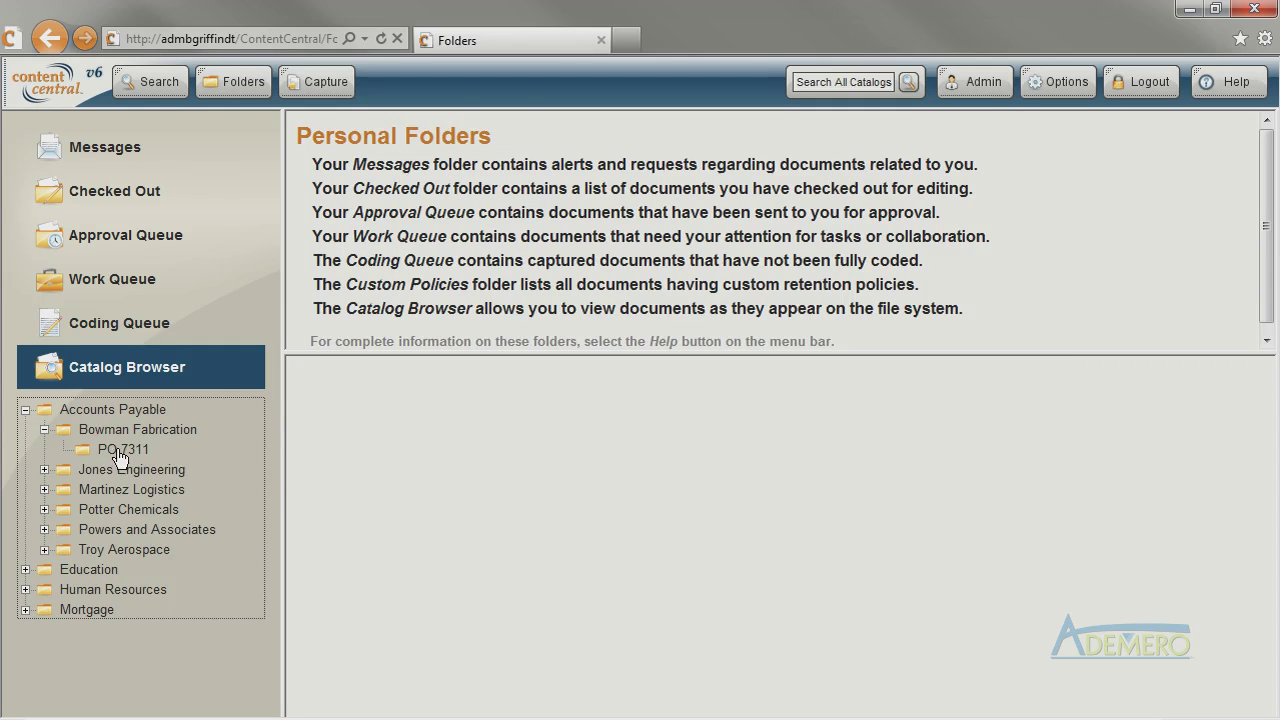
left_click(118, 451)
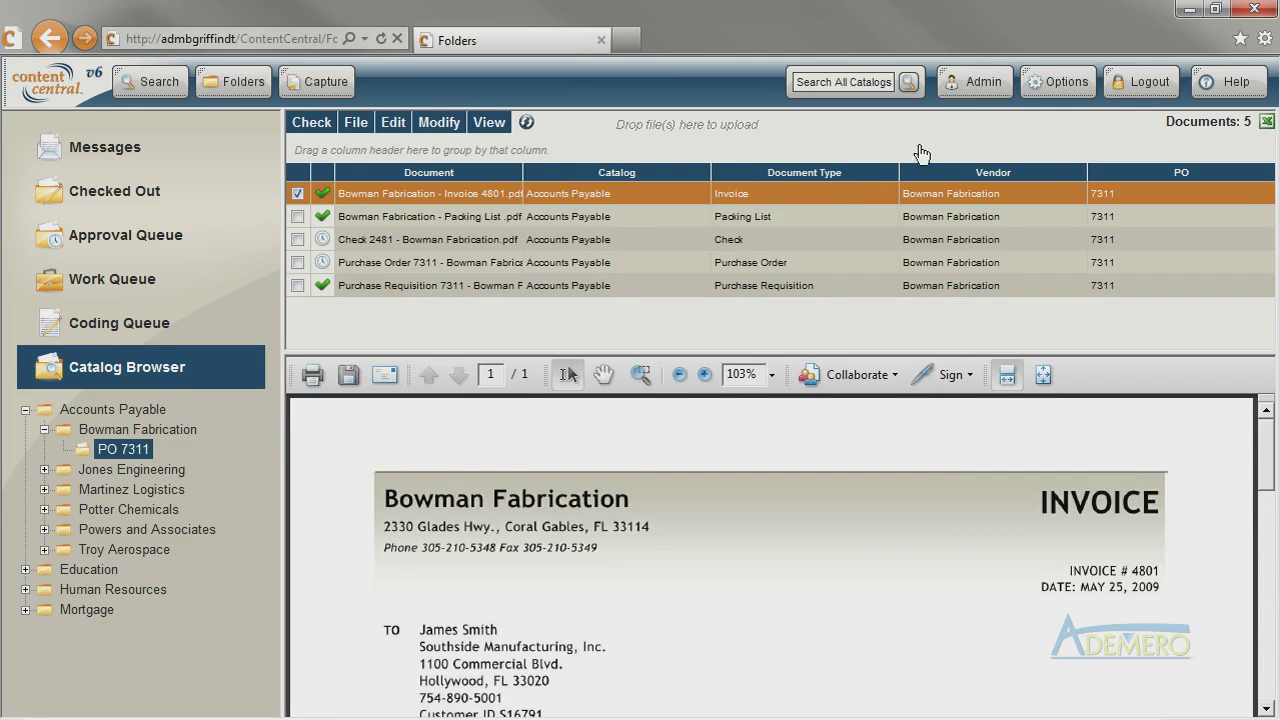
Step: Examine the Purchase Order document type's folder and file building setup, and view the Accounts Payable root in the catalog browser
left_click(972, 82)
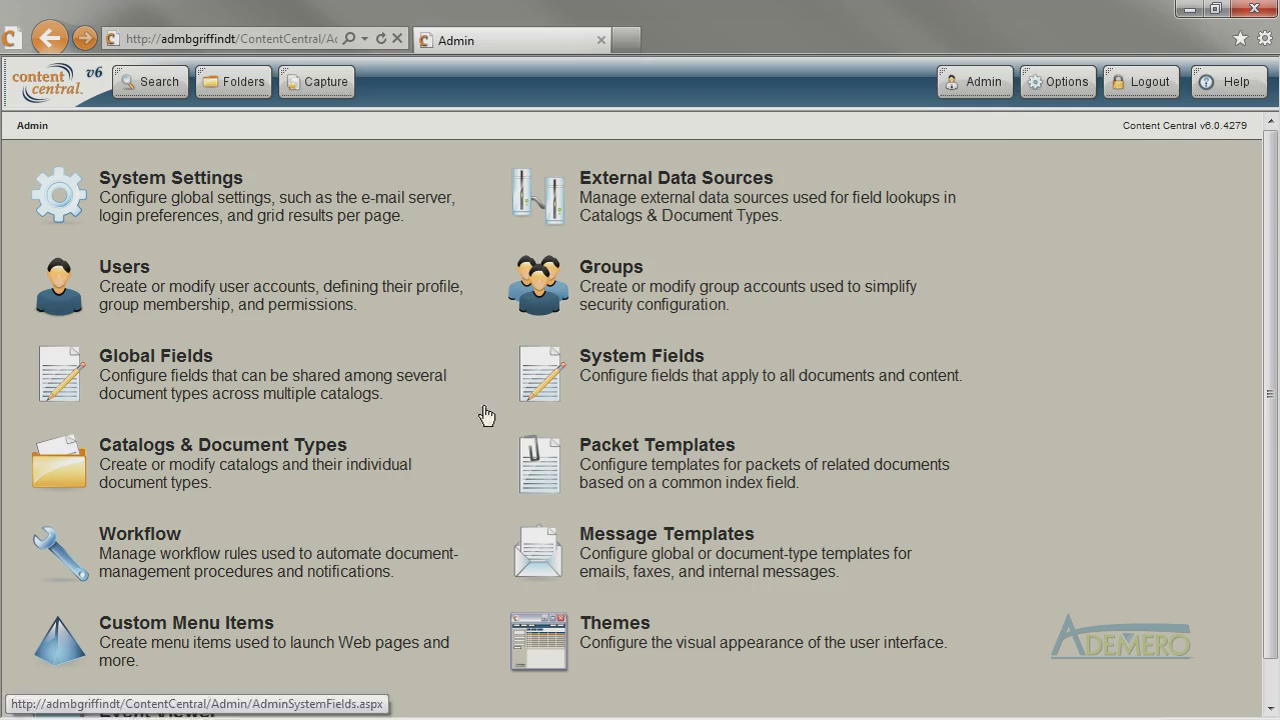
left_click(320, 458)
left_click(369, 192)
left_click(355, 215)
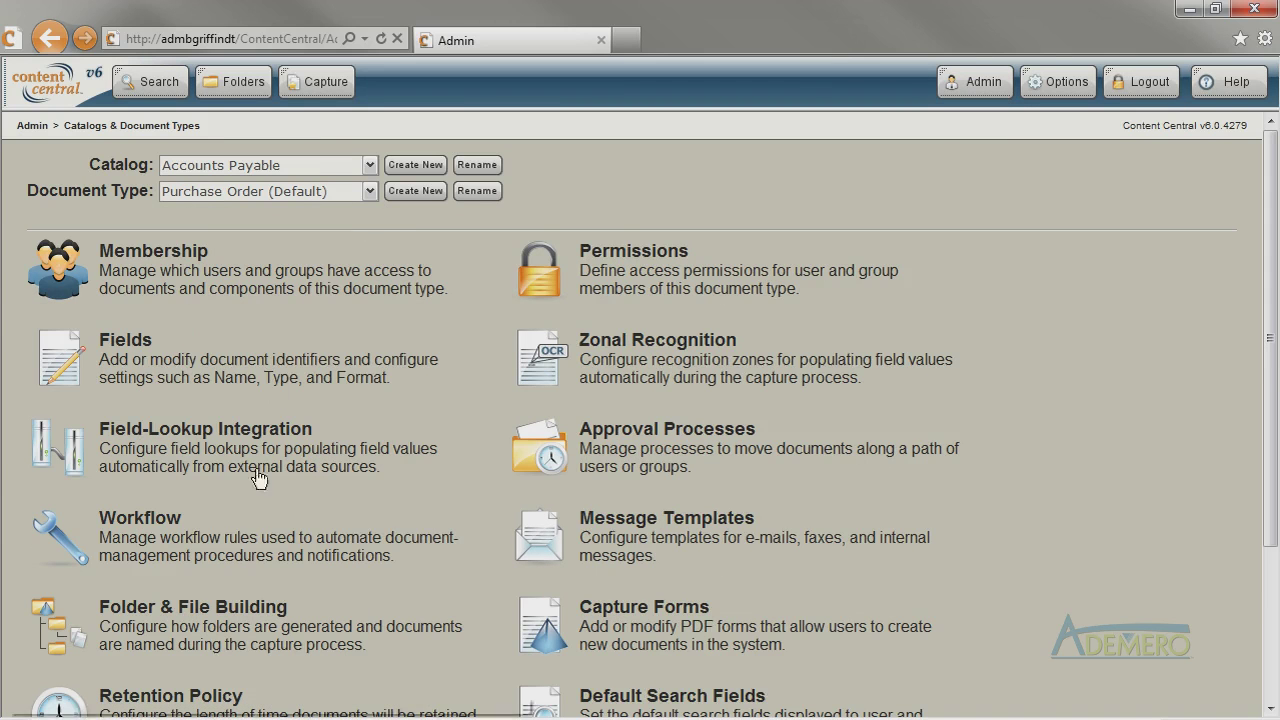
left_click(241, 612)
left_click_drag(1272, 345, 1272, 405)
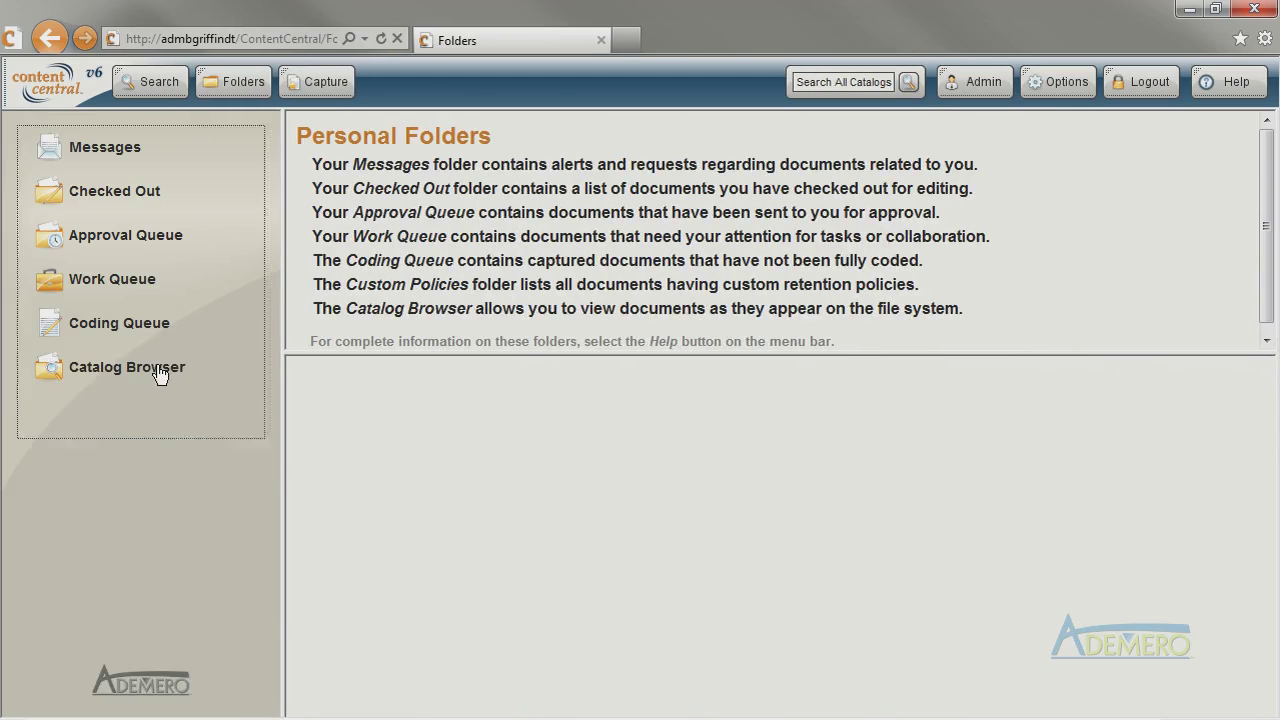
left_click(157, 370)
left_click(107, 412)
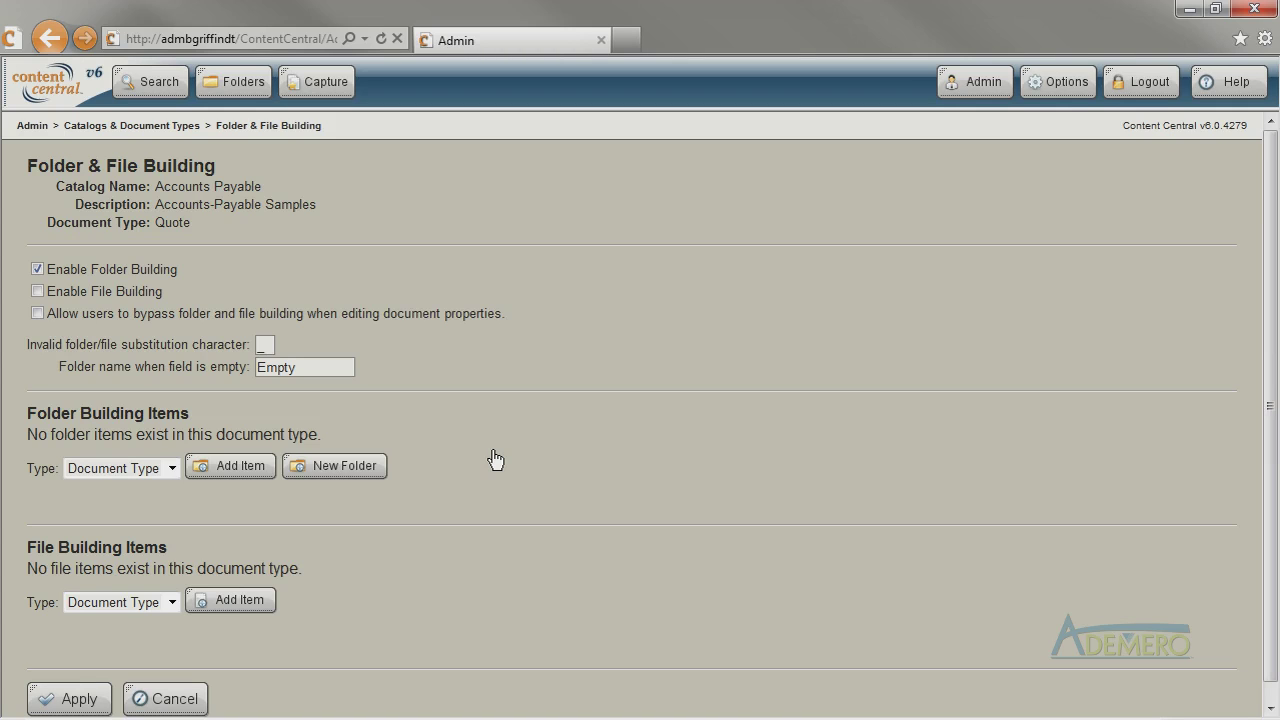
Step: Add the PO field as a folder building item for the Quote document type
left_click(133, 476)
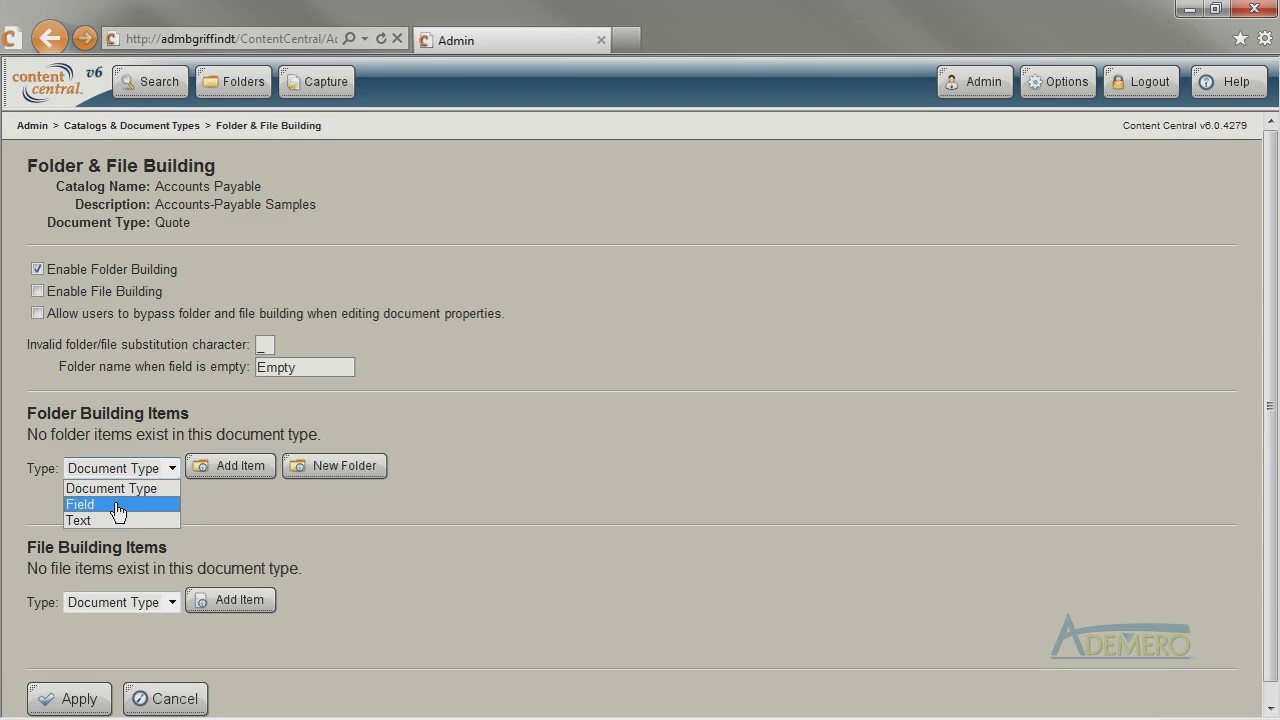
left_click(117, 511)
left_click(230, 466)
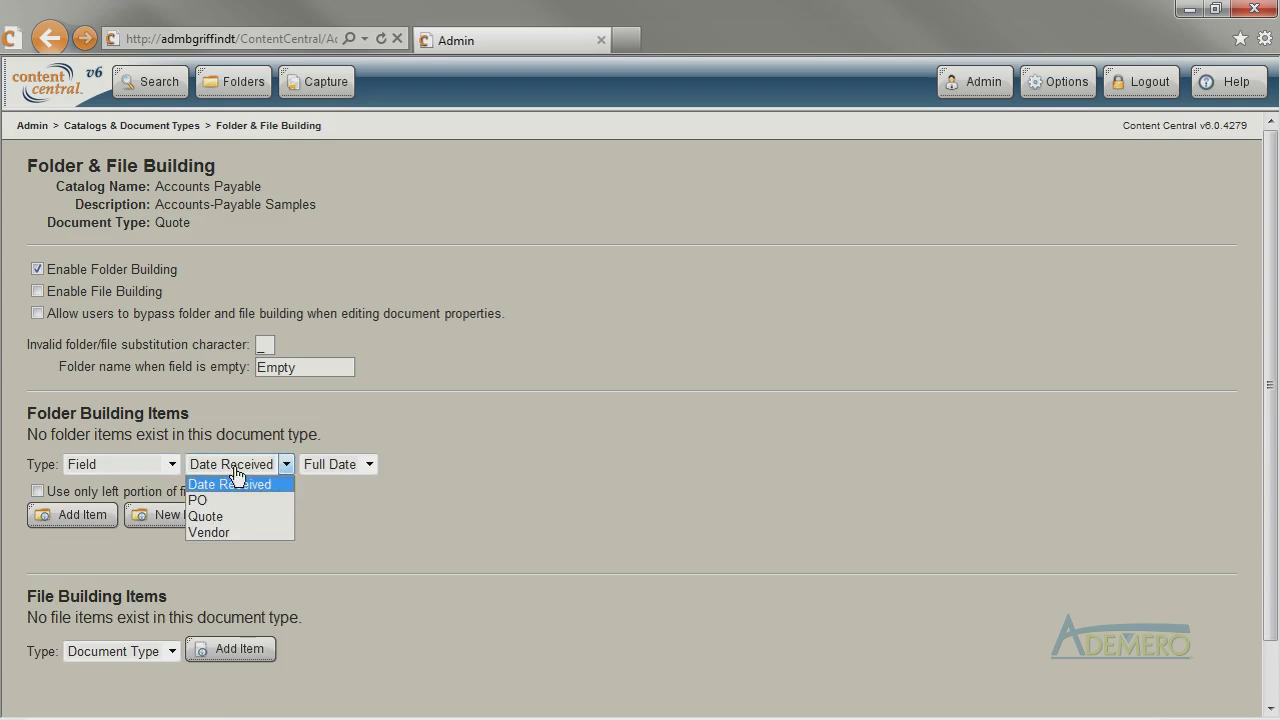
left_click(220, 504)
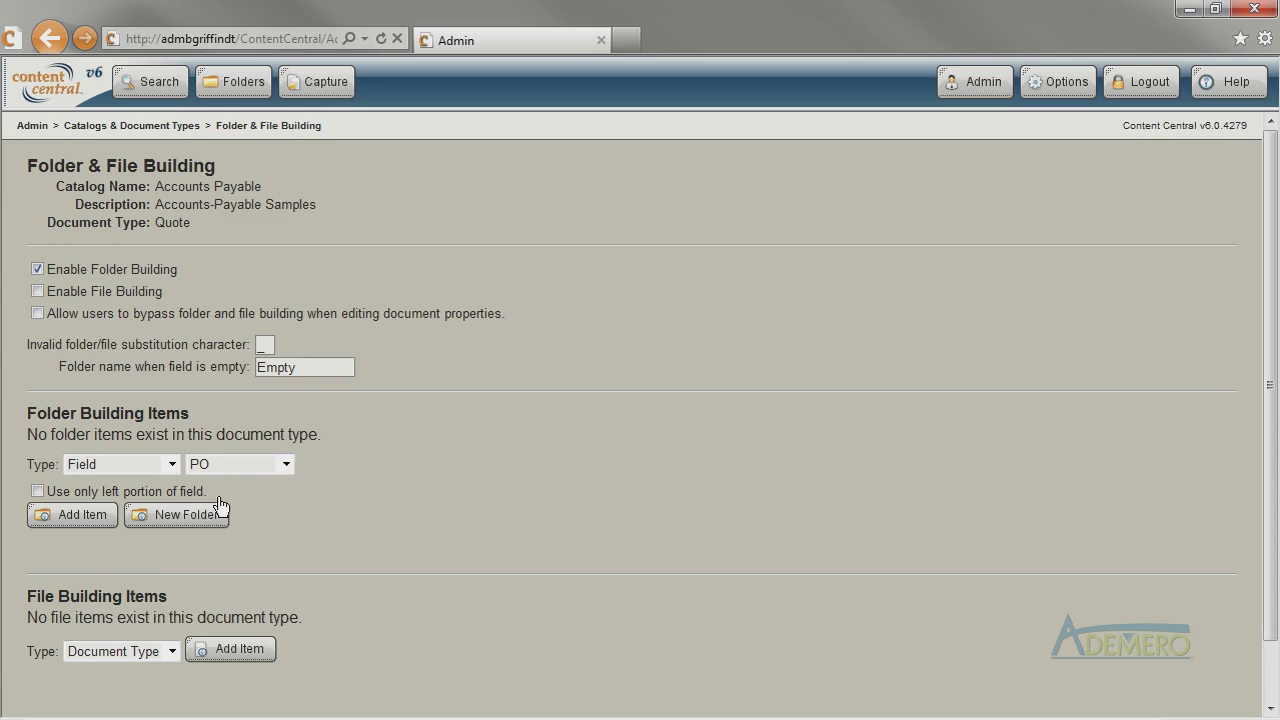
left_click(95, 516)
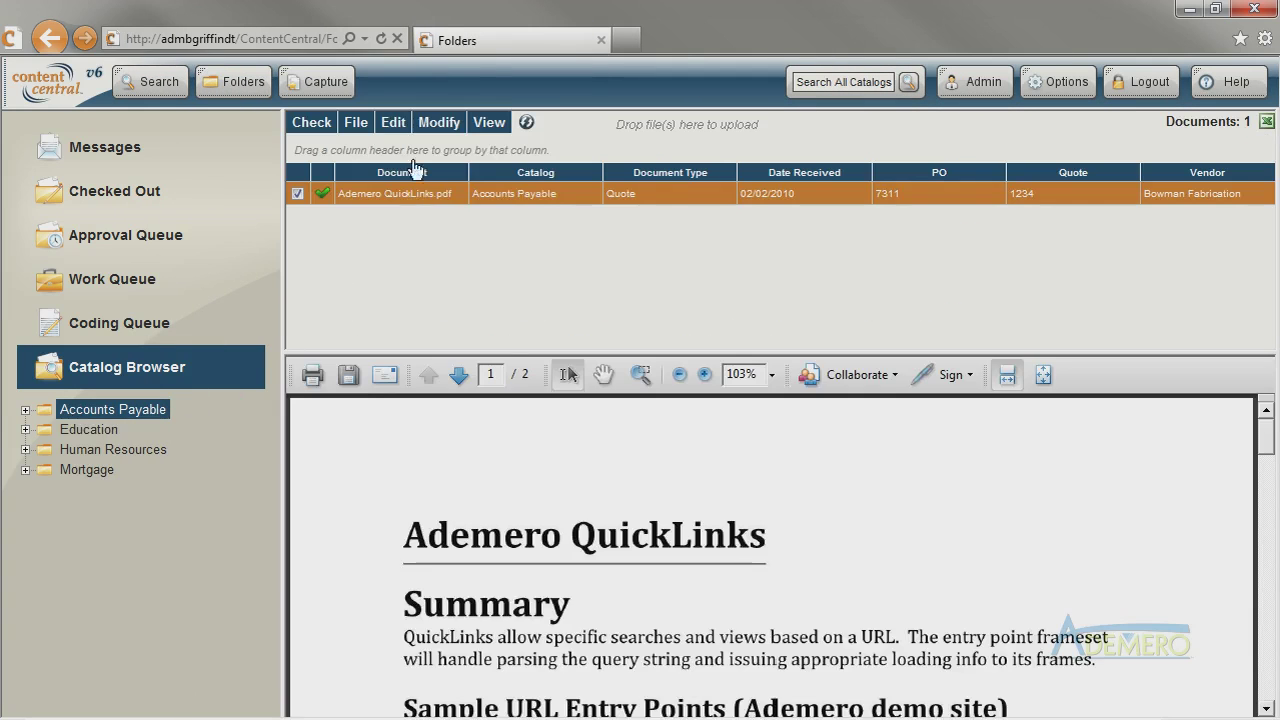
Step: Recommit the properties of Ademero QuickLinks.pdf and check the 7311 and Bowman Fabrication folders in Accounts Payable
left_click(438, 122)
left_click(457, 150)
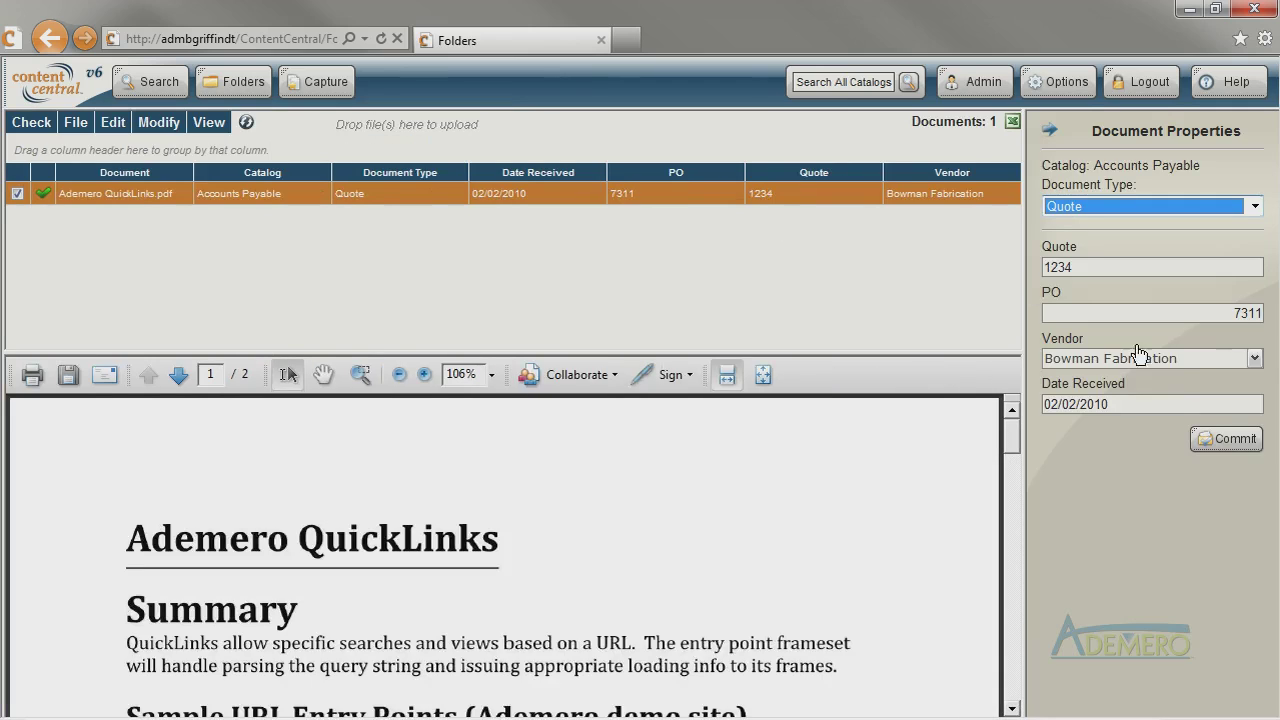
left_click(1233, 442)
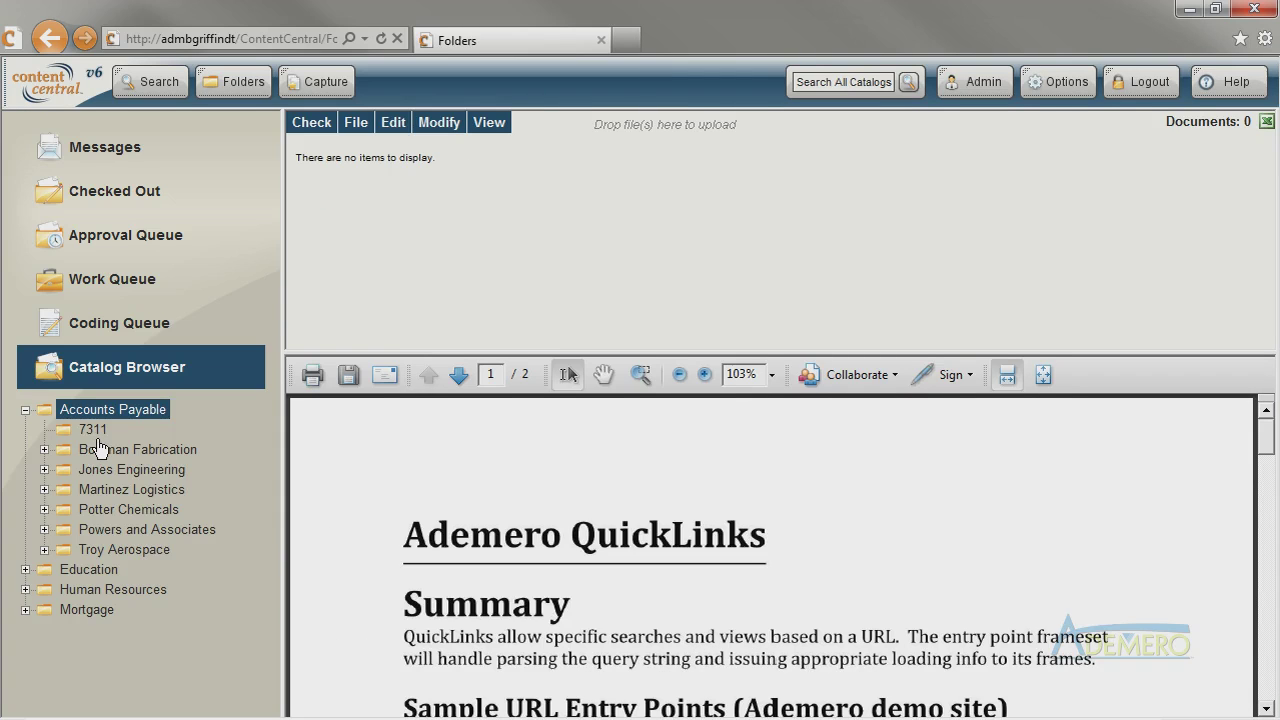
left_click(97, 436)
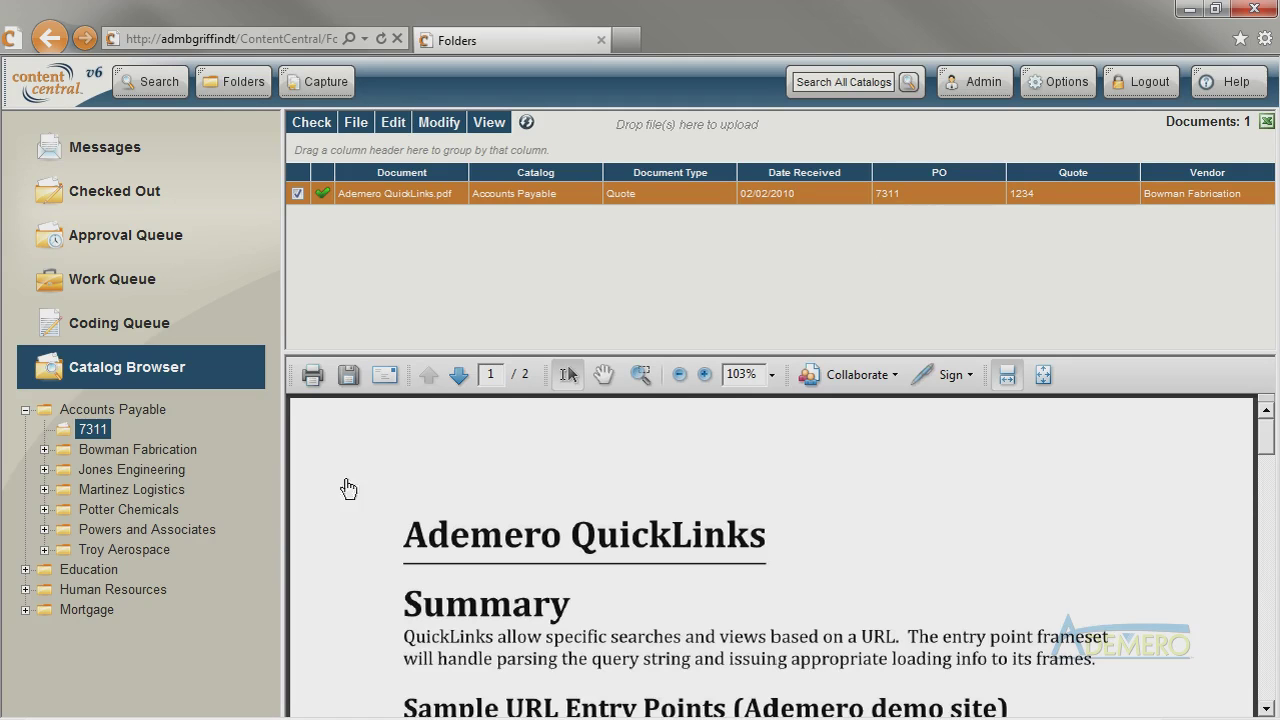
left_click(44, 449)
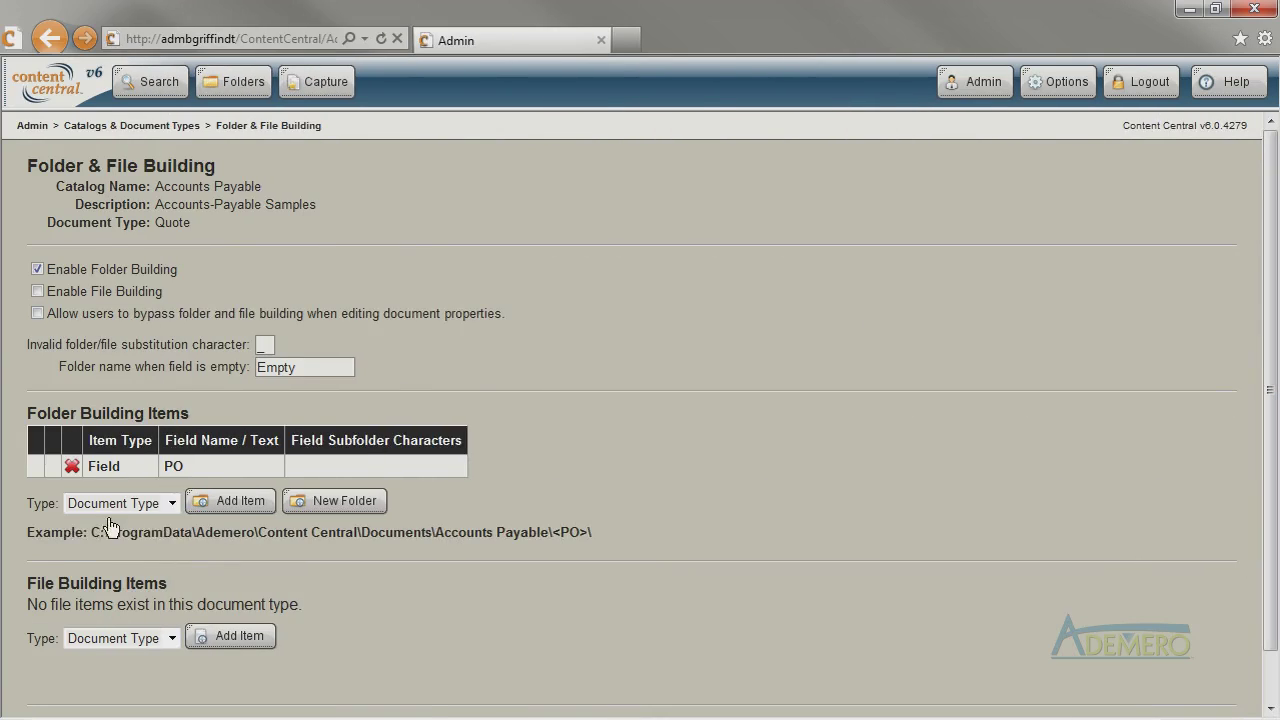
Step: Add a text folder building item reading PO and move it ahead of the PO field item
left_click(120, 503)
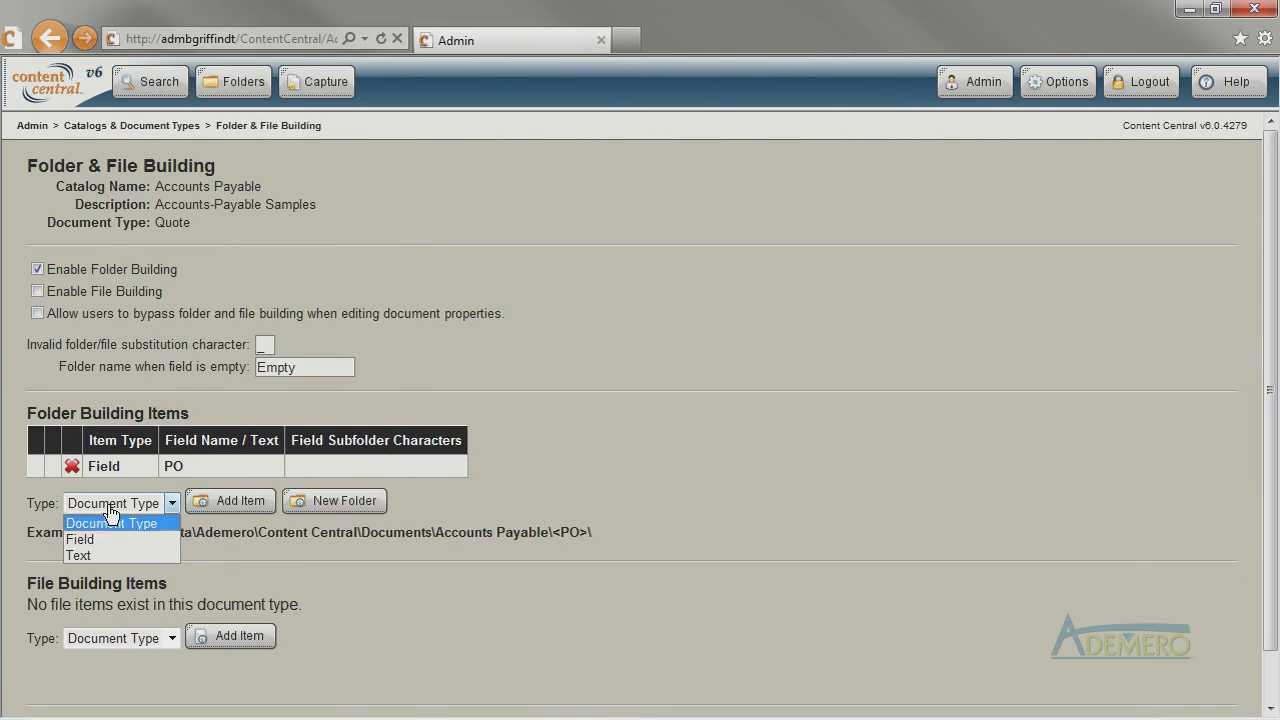
left_click(109, 556)
type("PO")
left_click(330, 500)
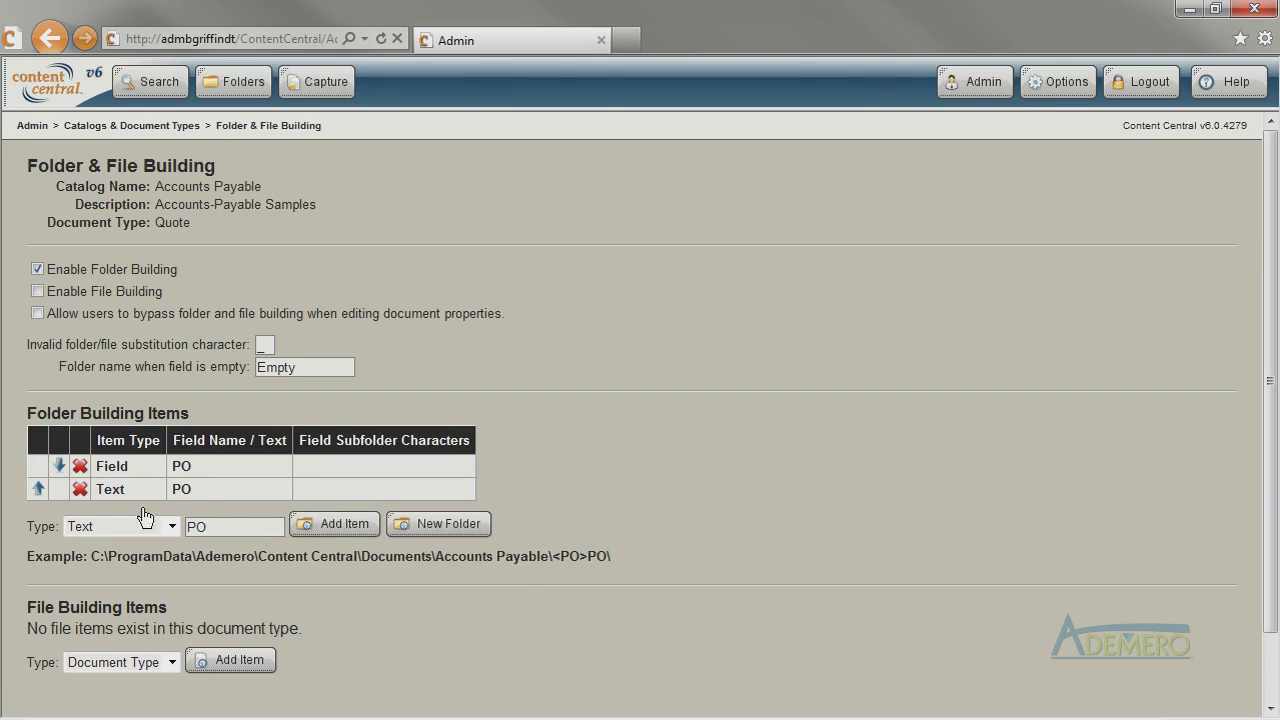
left_click(37, 489)
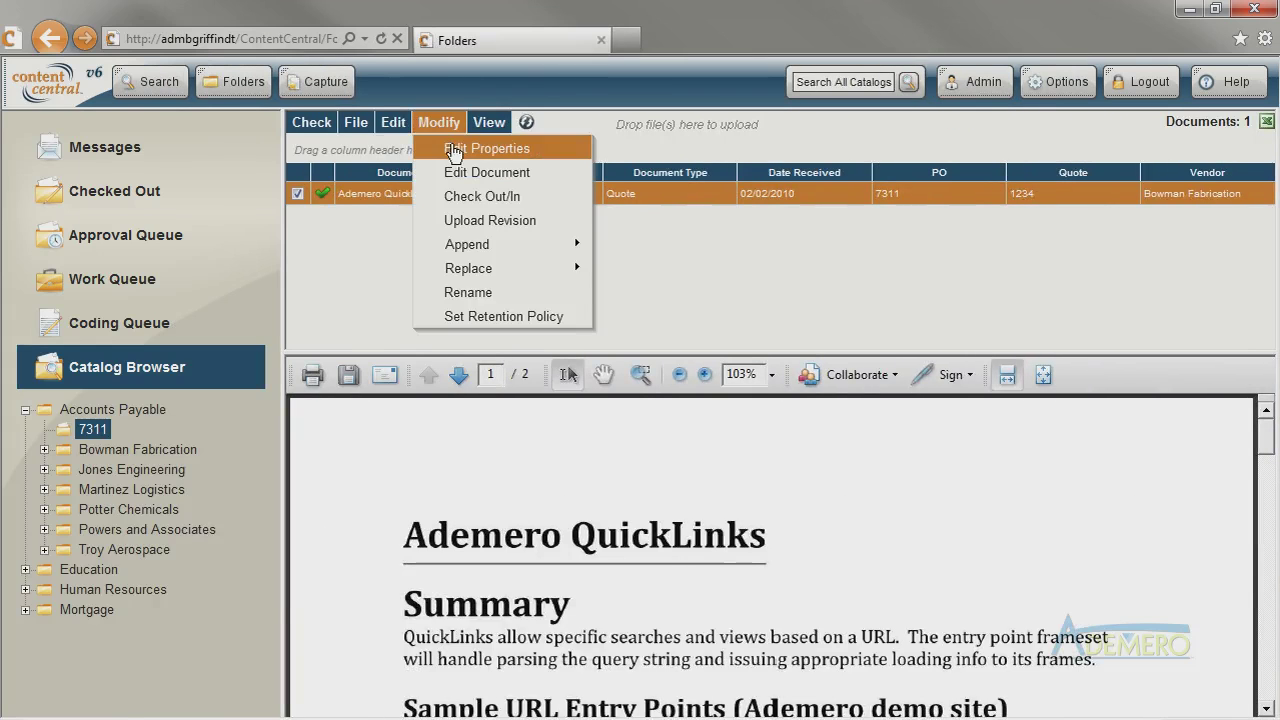
Step: Commit the Ademero QuickLinks.pdf properties again and refresh the Accounts Payable folder tree
left_click(450, 143)
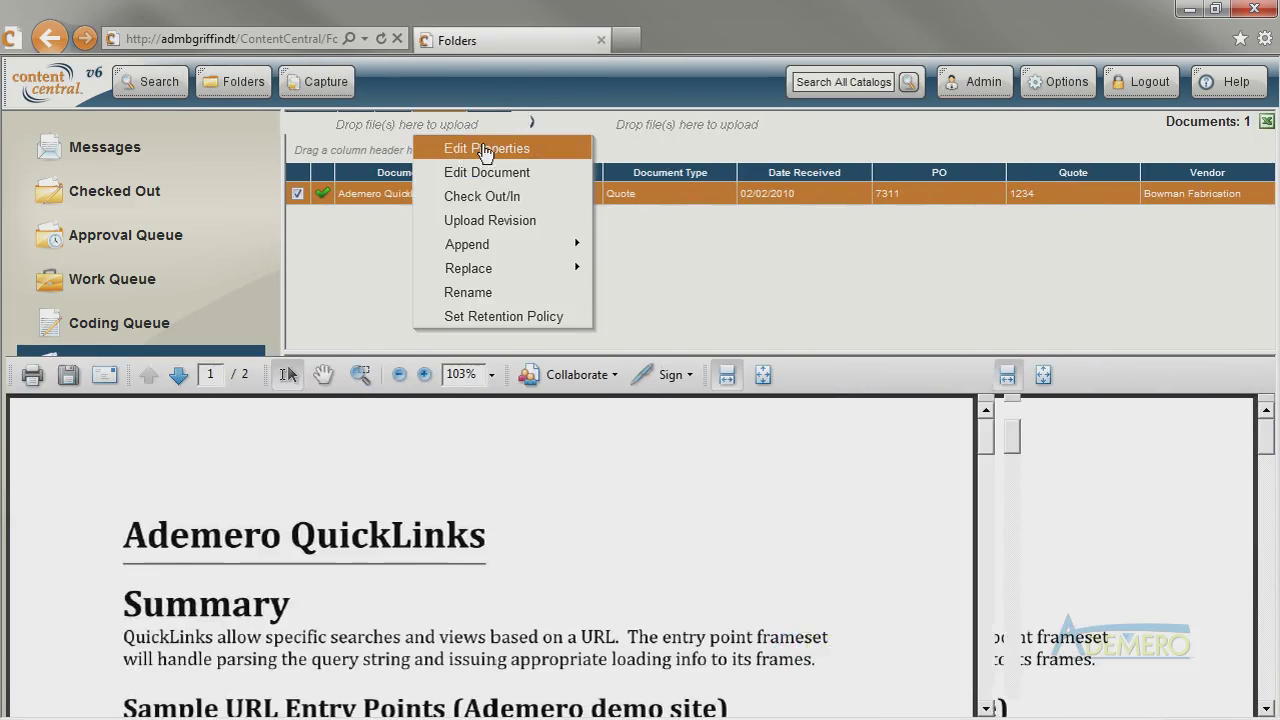
left_click(1230, 439)
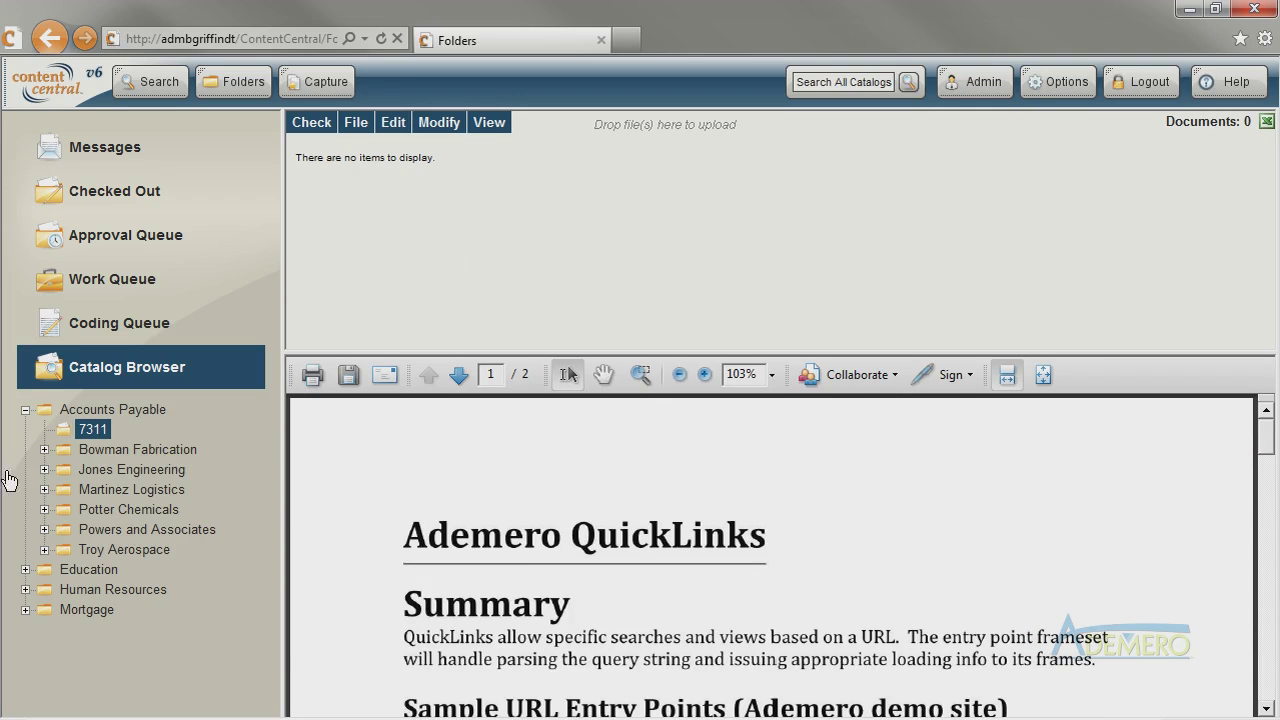
left_click(26, 410)
left_click(26, 411)
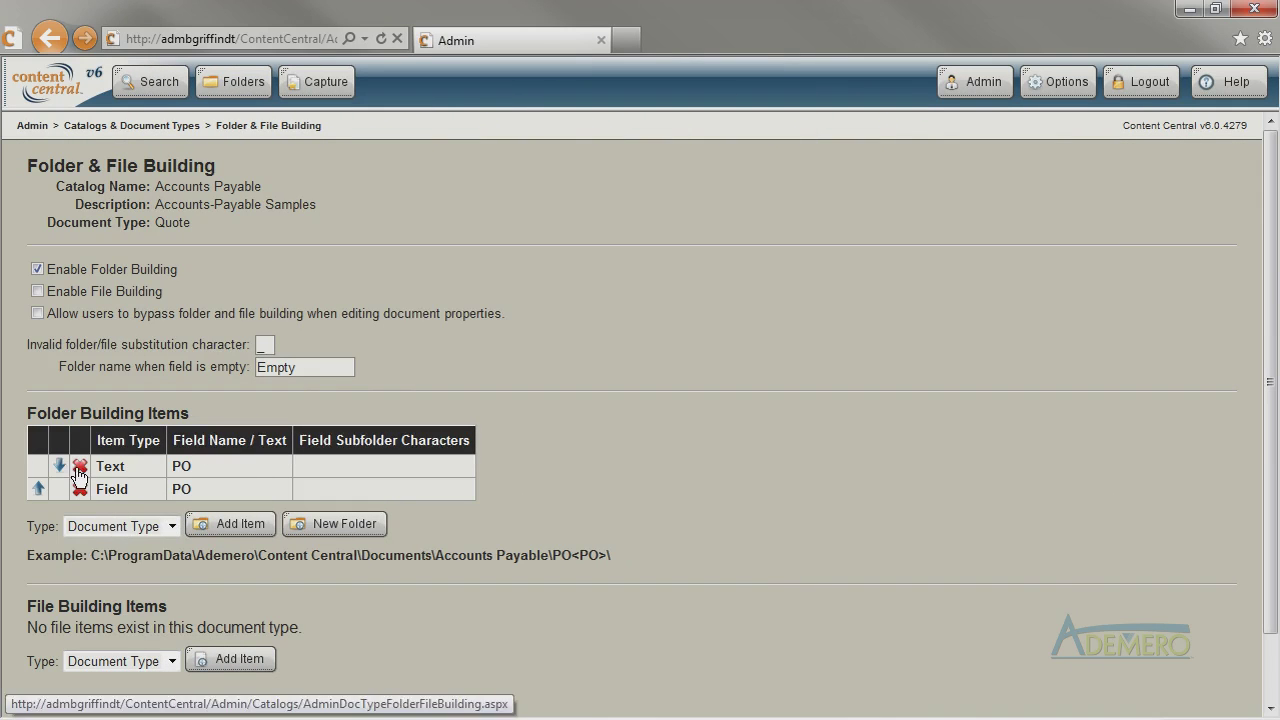
Step: Add a text folder building item reading PO followed by a space, and delete the first PO text item
left_click(120, 526)
left_click(110, 579)
left_click(222, 530)
type("PO")
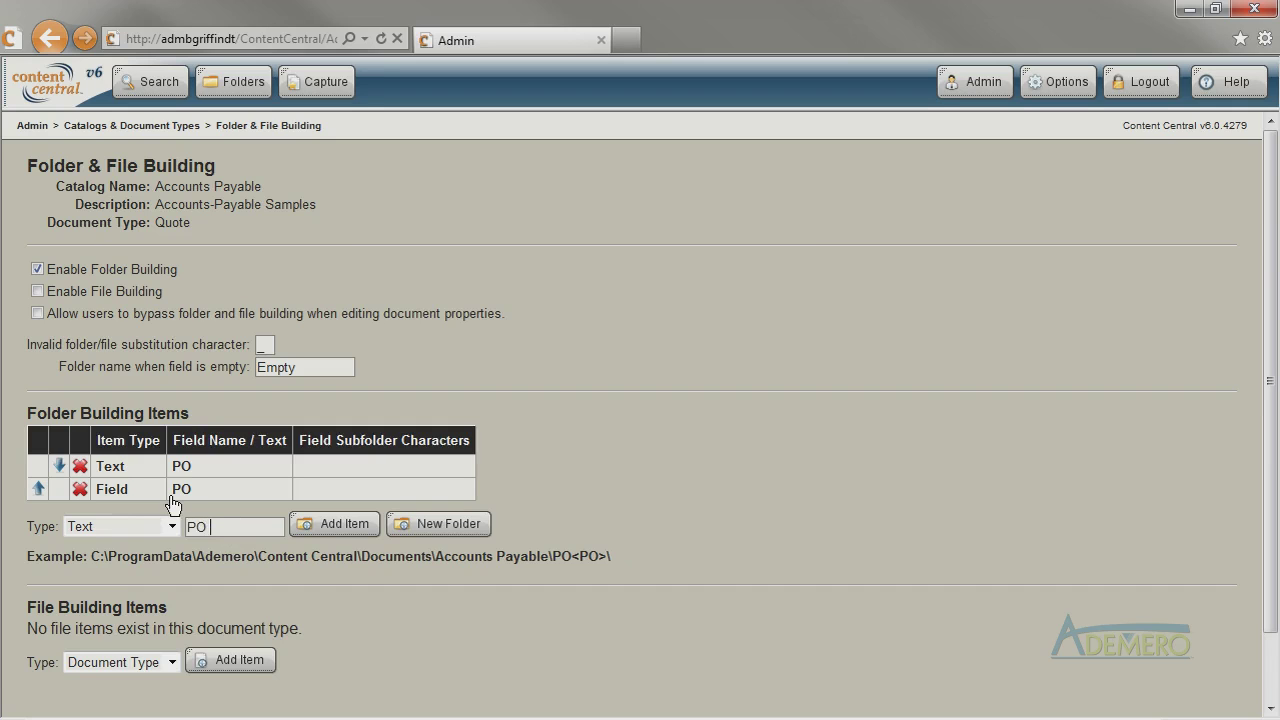
left_click(308, 524)
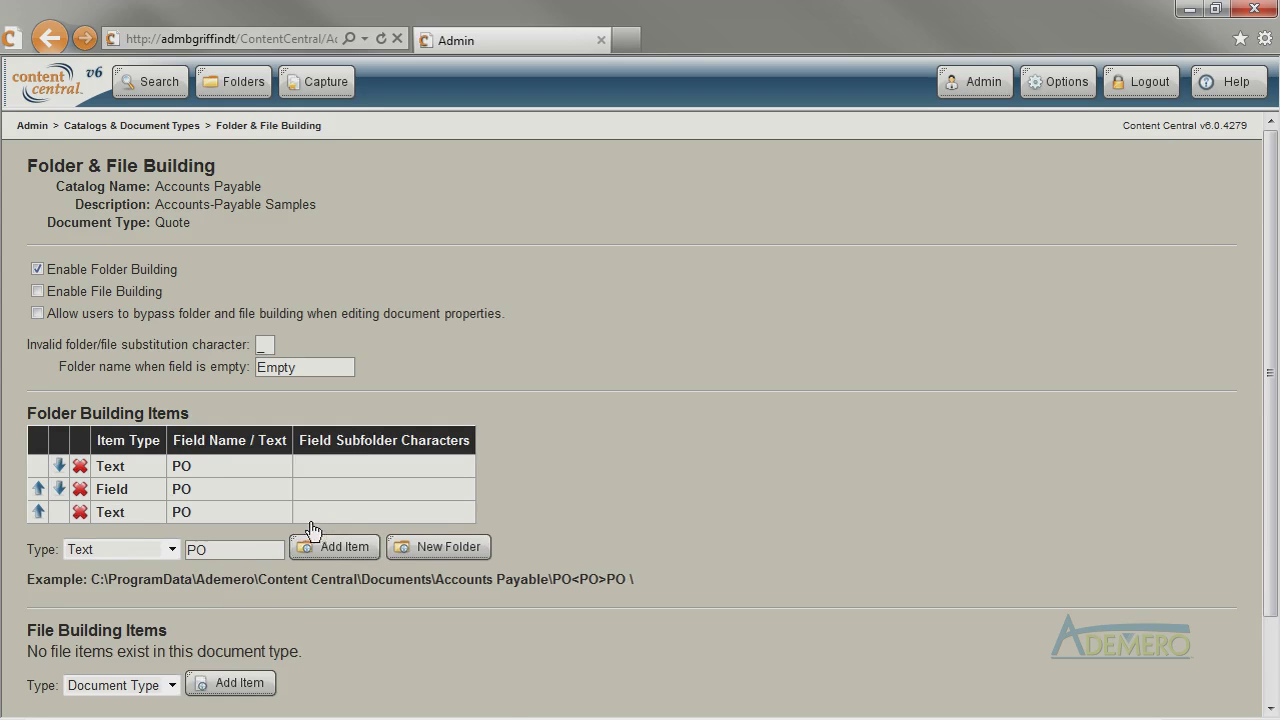
left_click(80, 467)
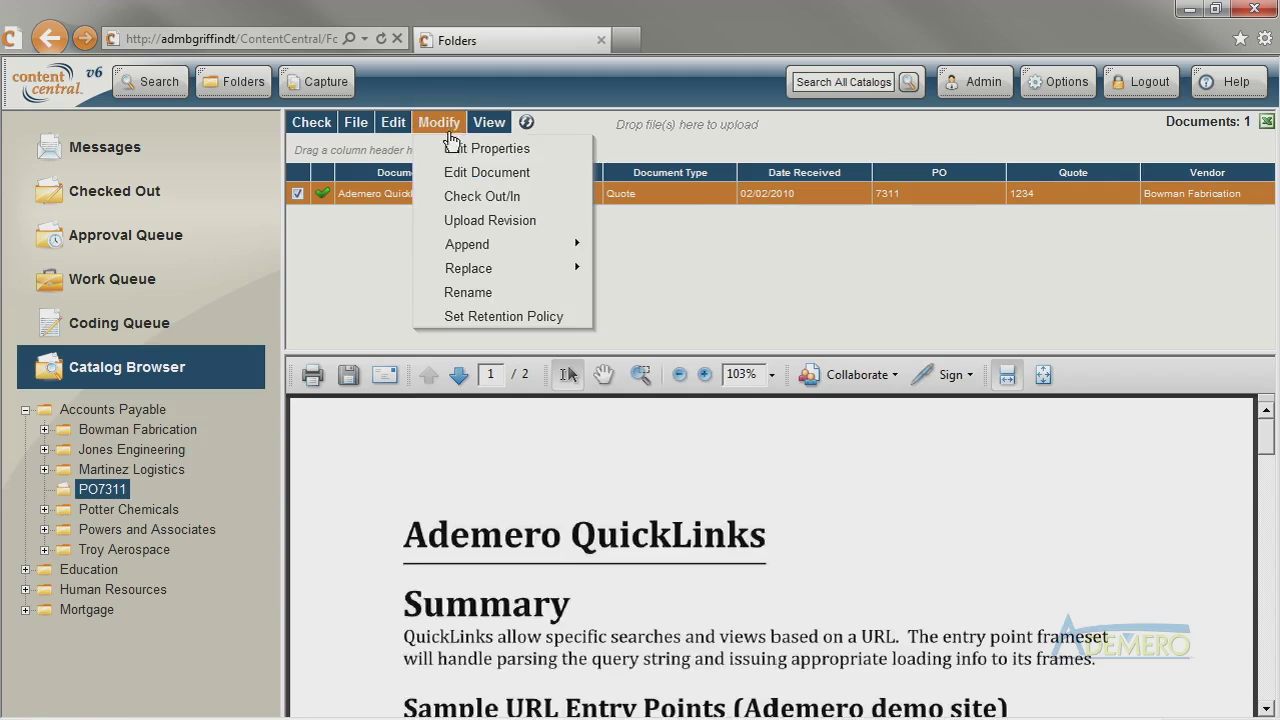
Step: Recommit the properties of Ademero QuickLinks.pdf from the PO7311 folder and refresh the Accounts Payable folder tree
left_click(452, 148)
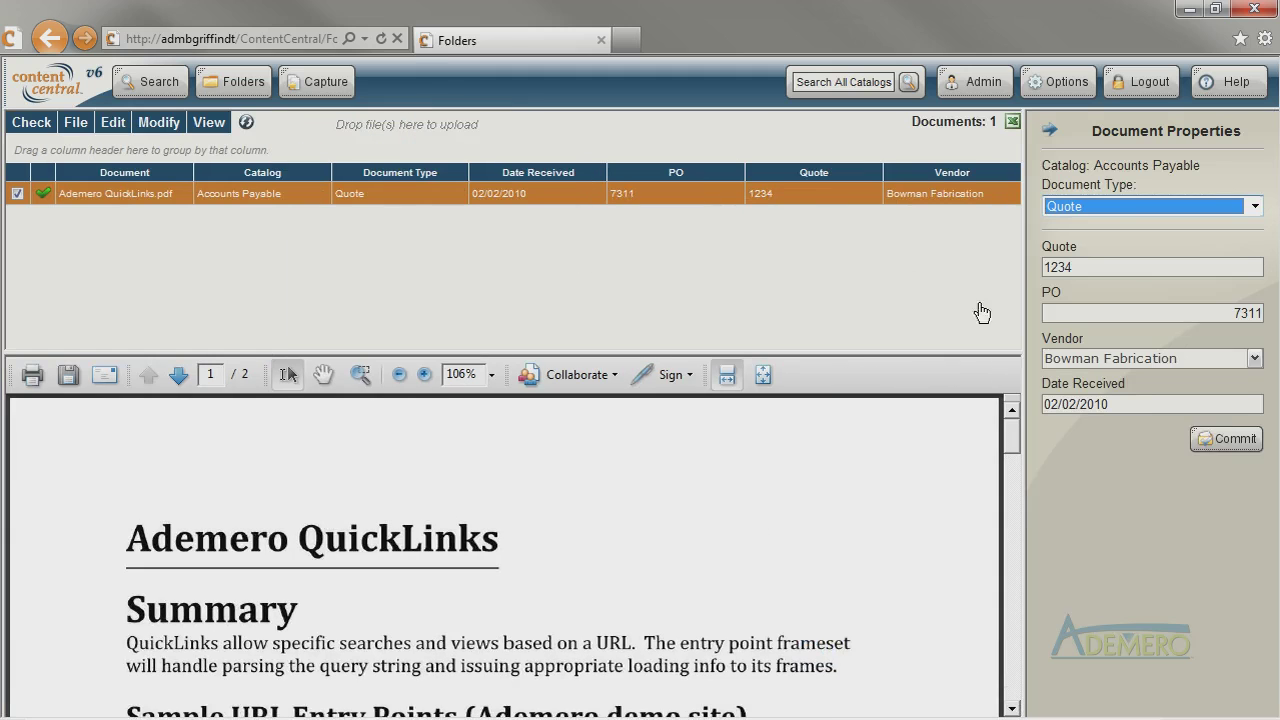
left_click(1230, 438)
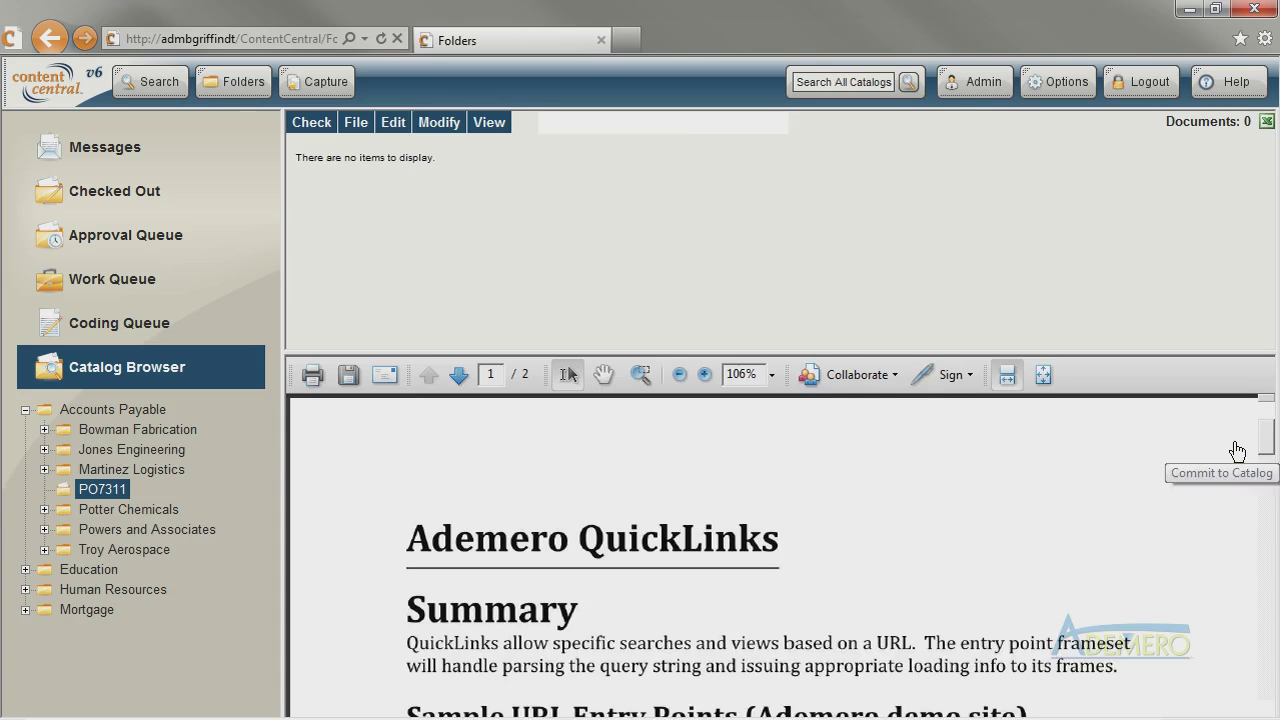
left_click(27, 410)
left_click(26, 410)
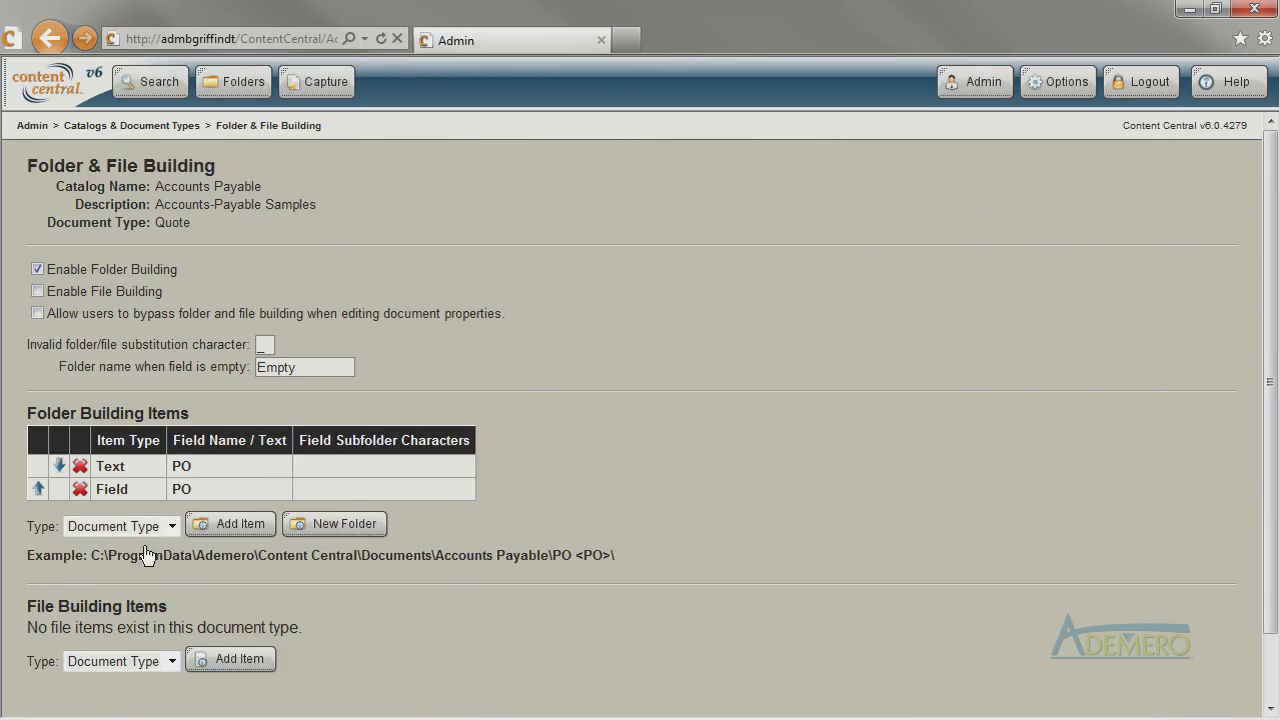
Step: Add a Vendor field item to the Quote folder building items and refresh the Accounts Payable folder tree
left_click(118, 522)
left_click(124, 558)
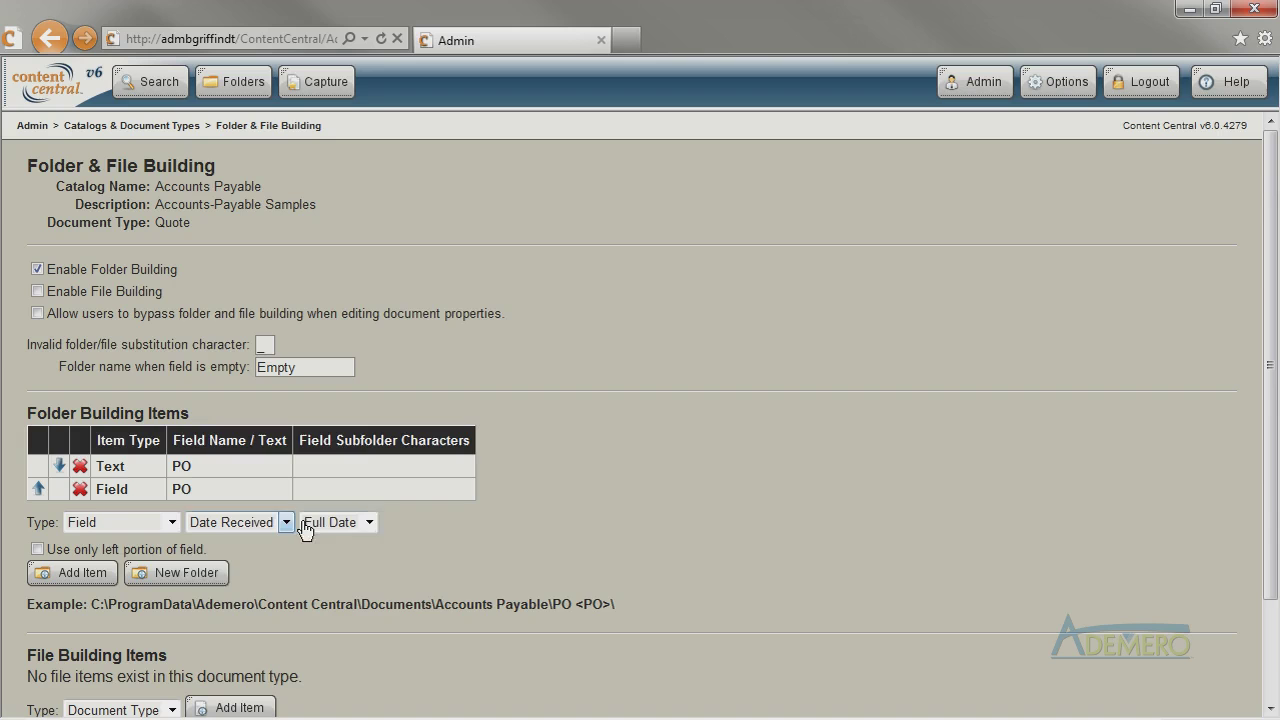
left_click(250, 522)
left_click(238, 589)
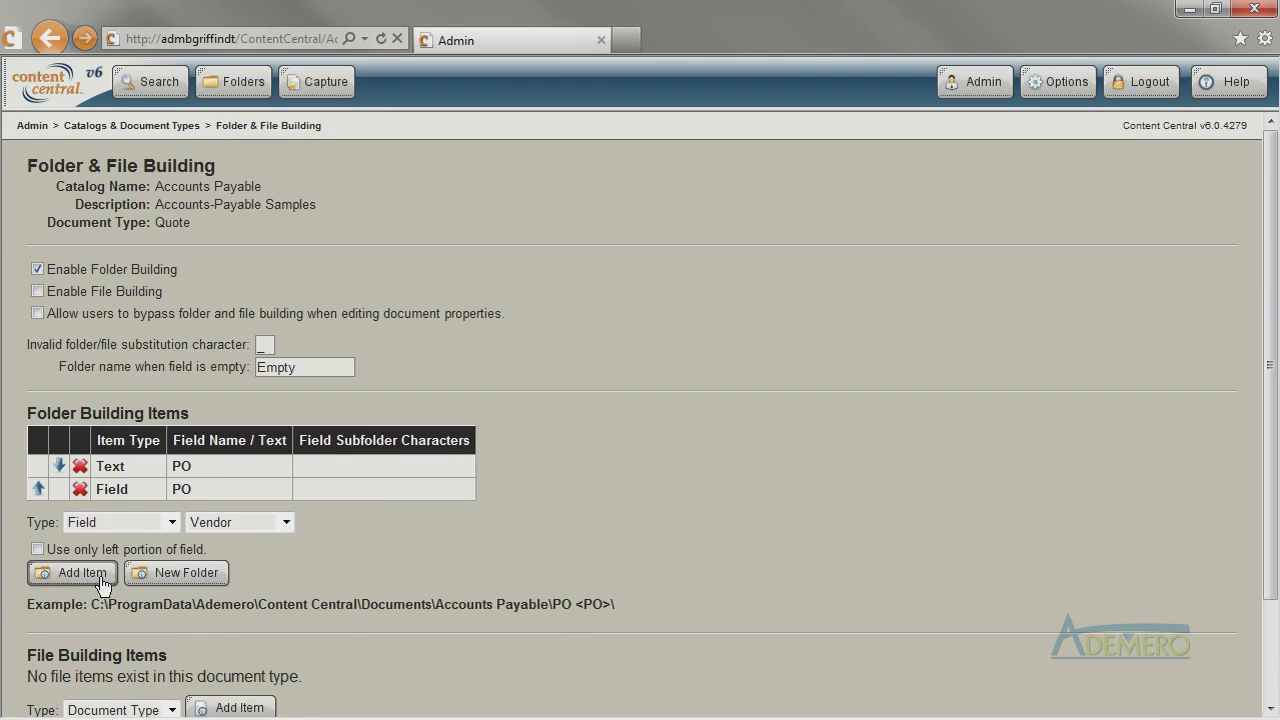
left_click(100, 581)
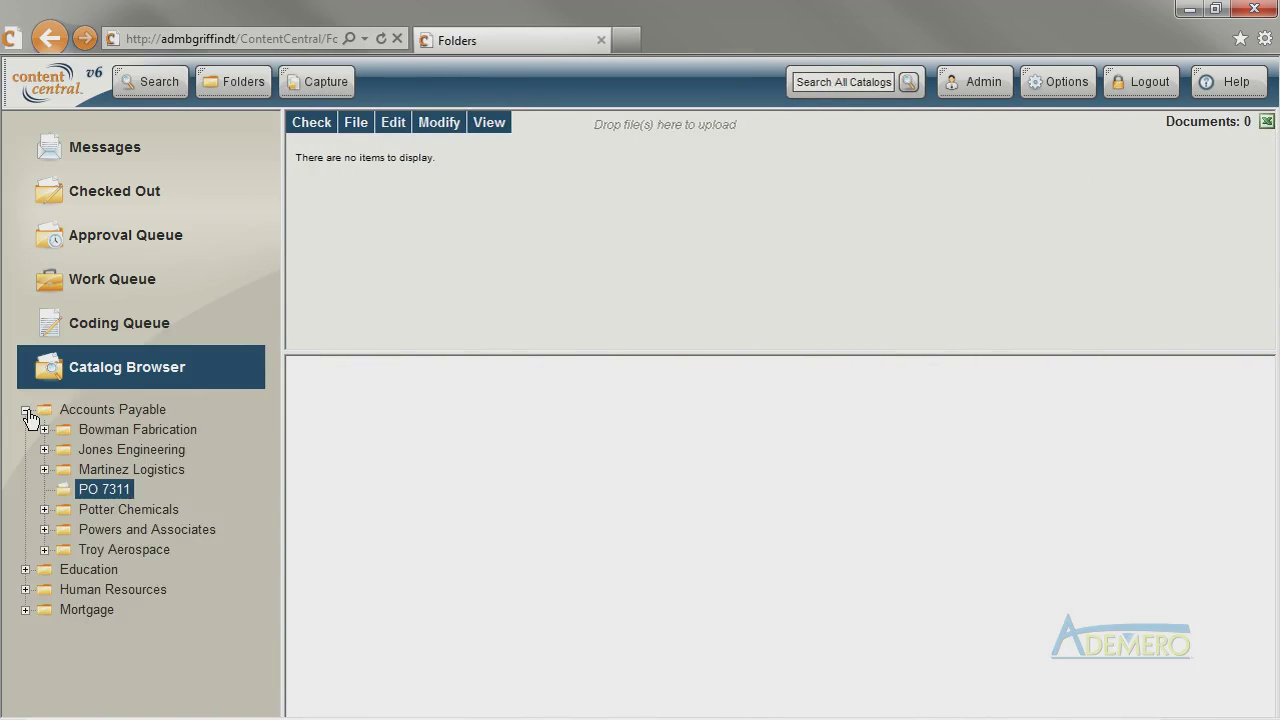
left_click(26, 410)
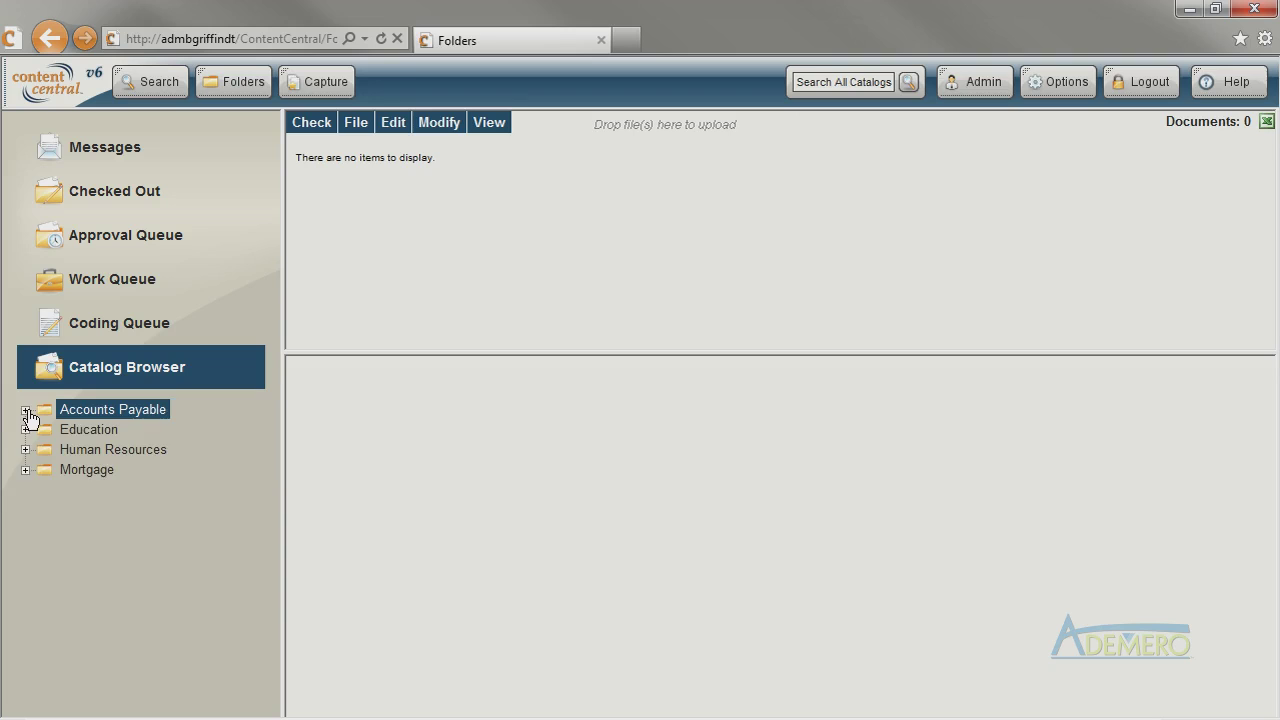
left_click(26, 410)
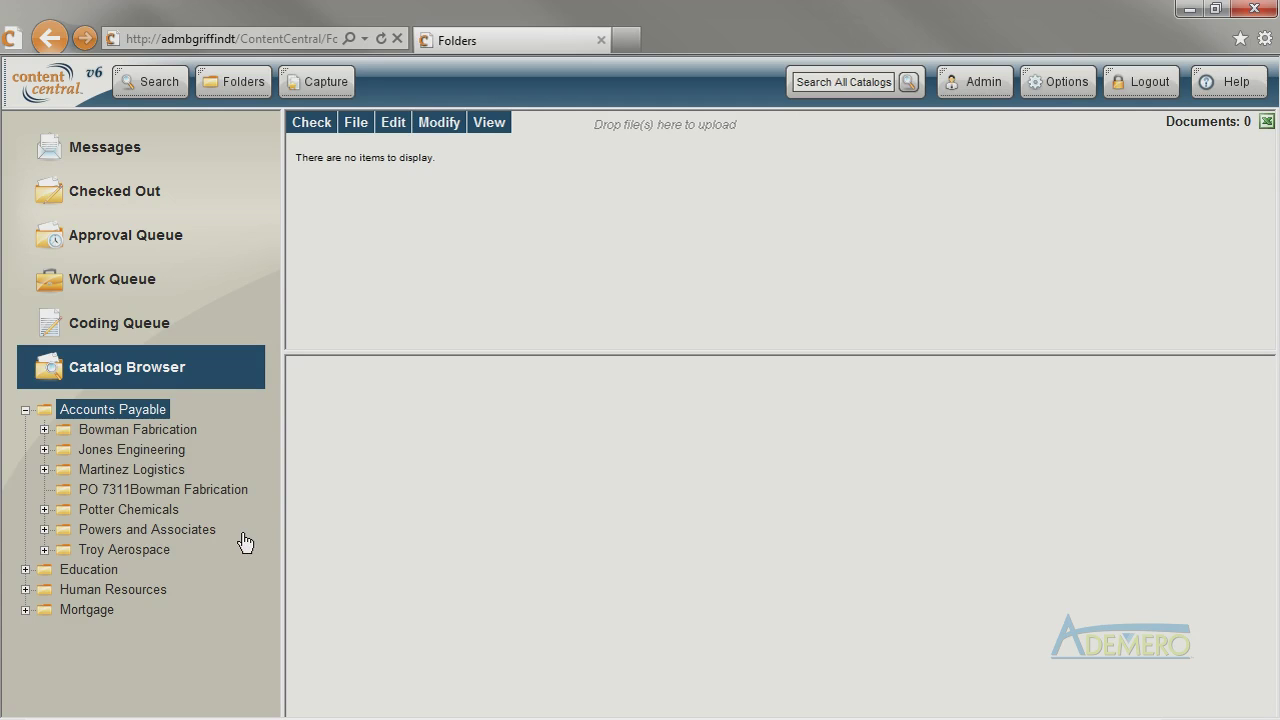
Step: Add a new folder level to the Quote document type's folder building items and move it ahead of the Vendor field
left_click(1003, 85)
left_click(215, 449)
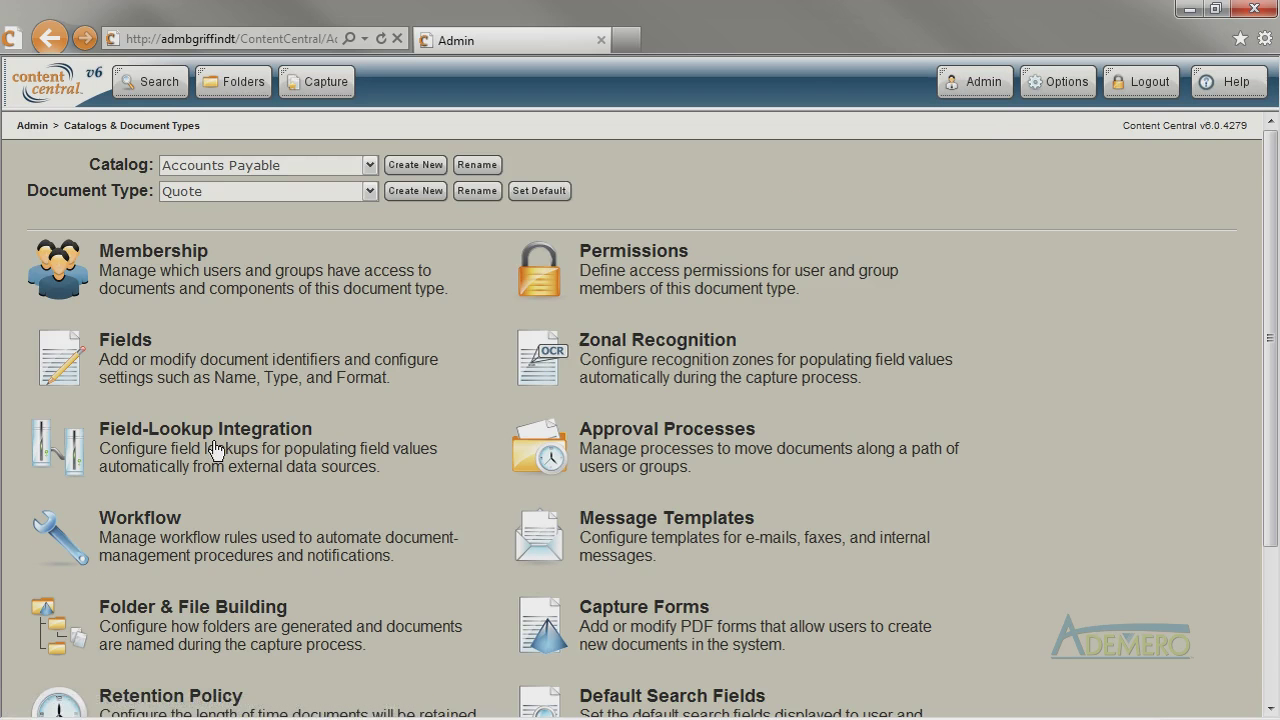
left_click(192, 604)
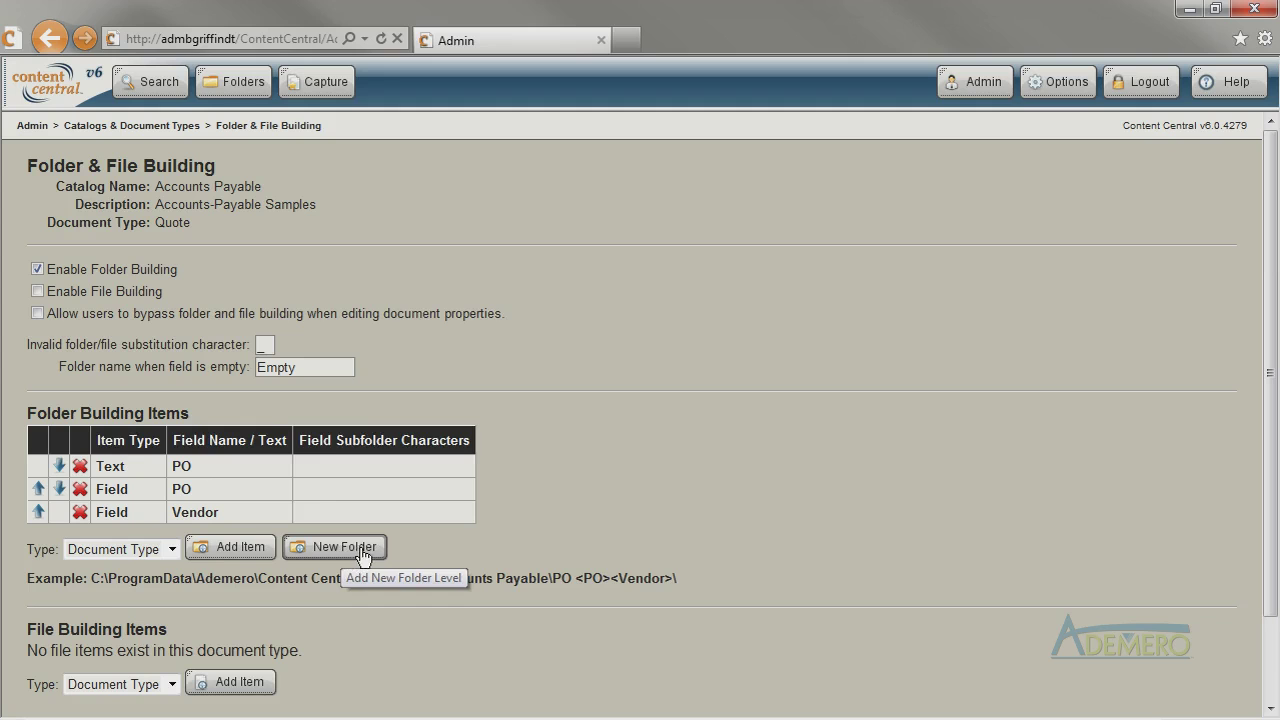
left_click(360, 550)
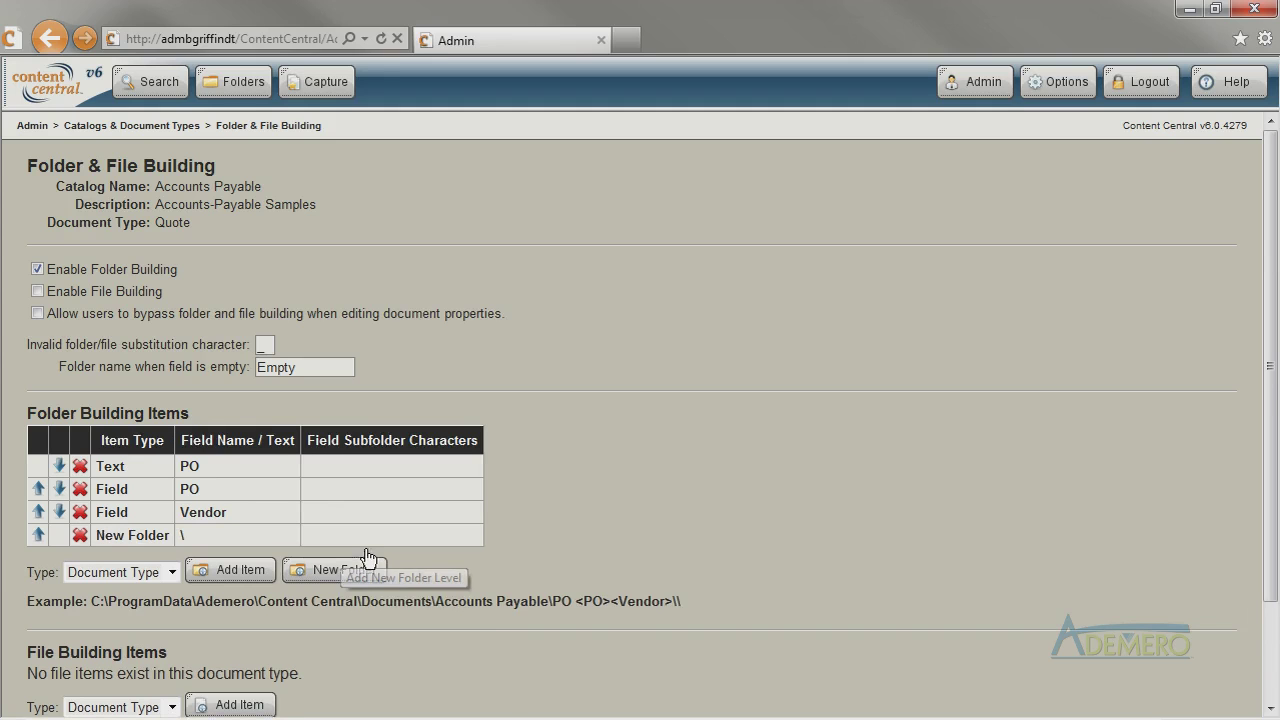
left_click(38, 537)
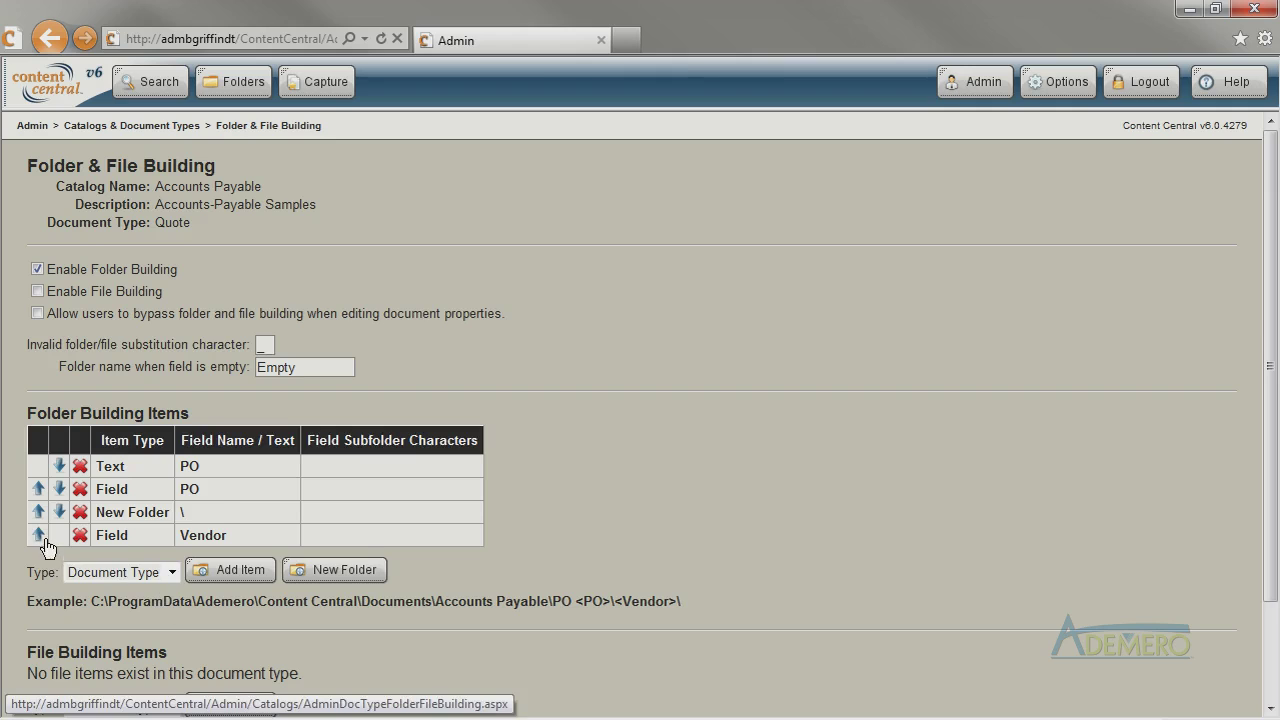
Step: Reorder the folder building items to Vendor field, new folder, PO text, PO field
left_click(40, 537)
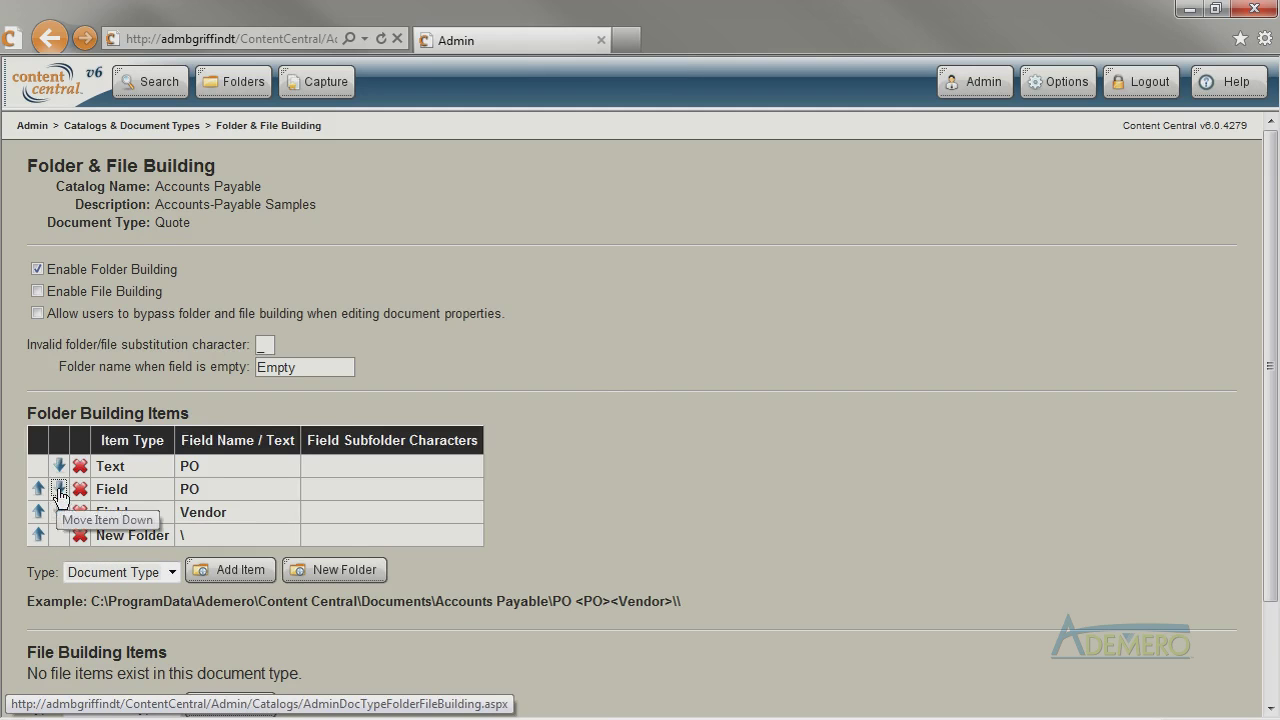
left_click(59, 490)
left_click(59, 512)
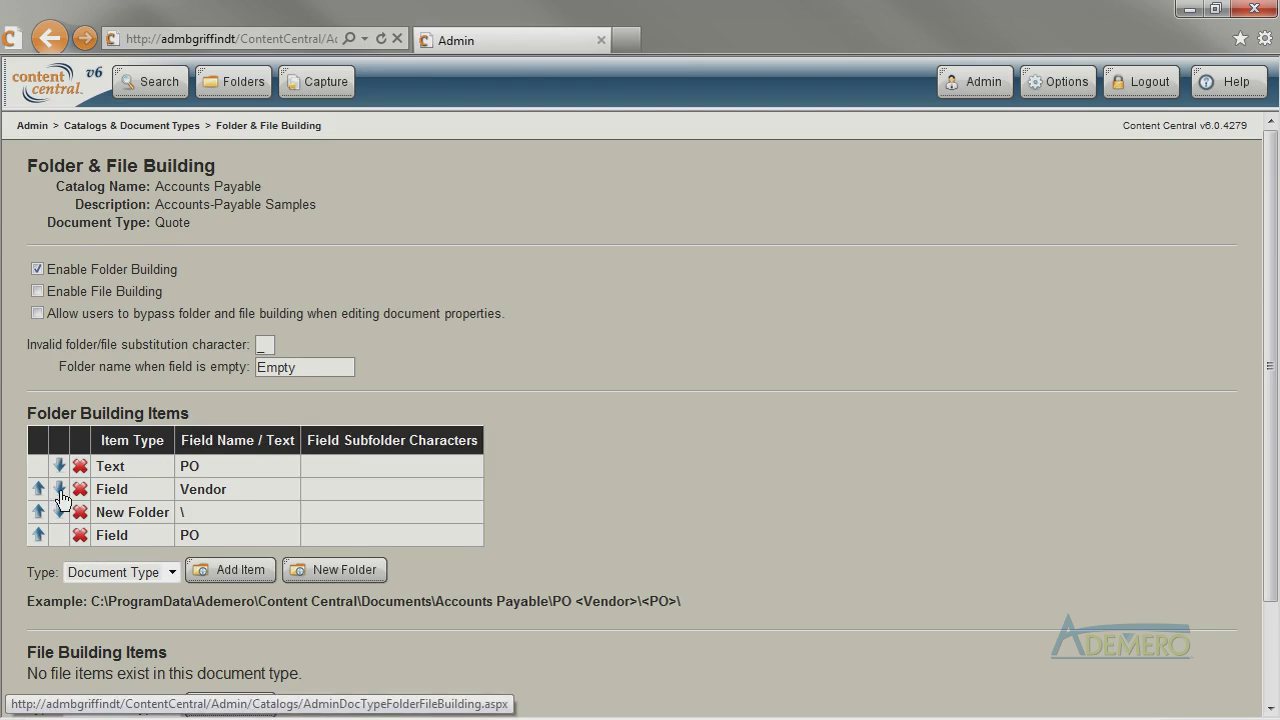
left_click(59, 466)
left_click(59, 489)
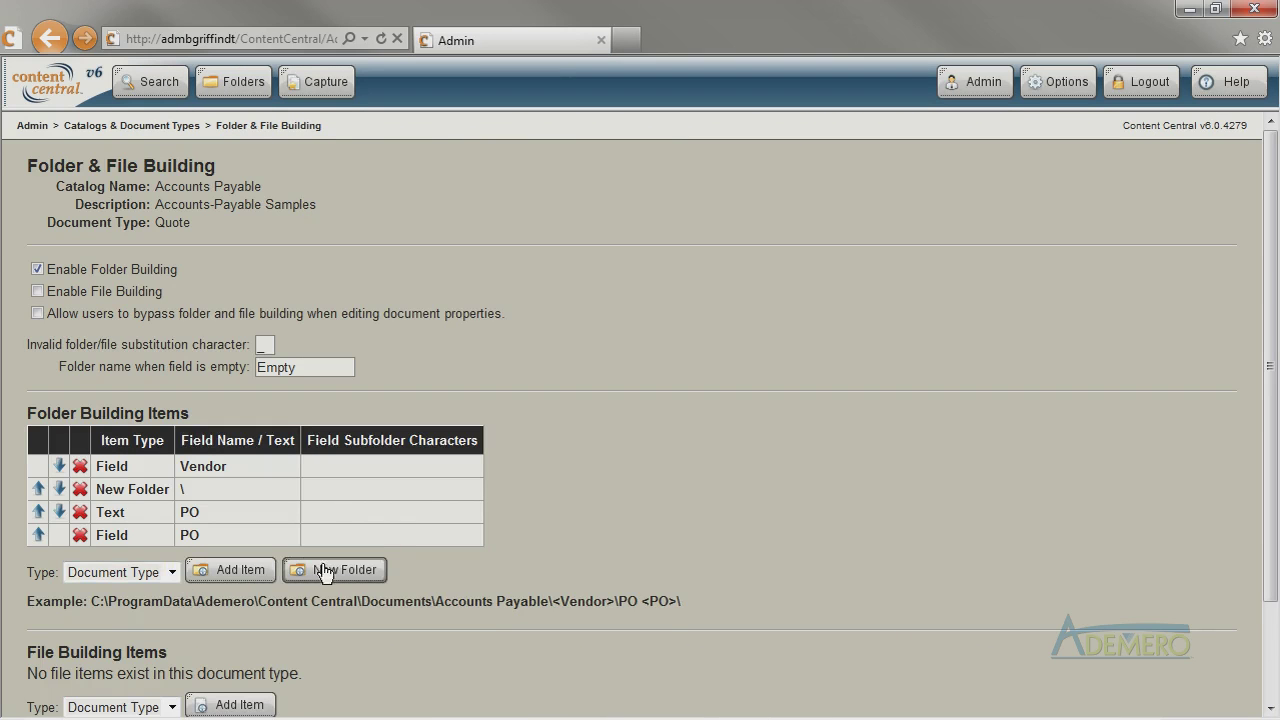
Step: Add another new folder level followed by a text item reading Quotes to the folder building items
left_click(330, 571)
left_click(171, 595)
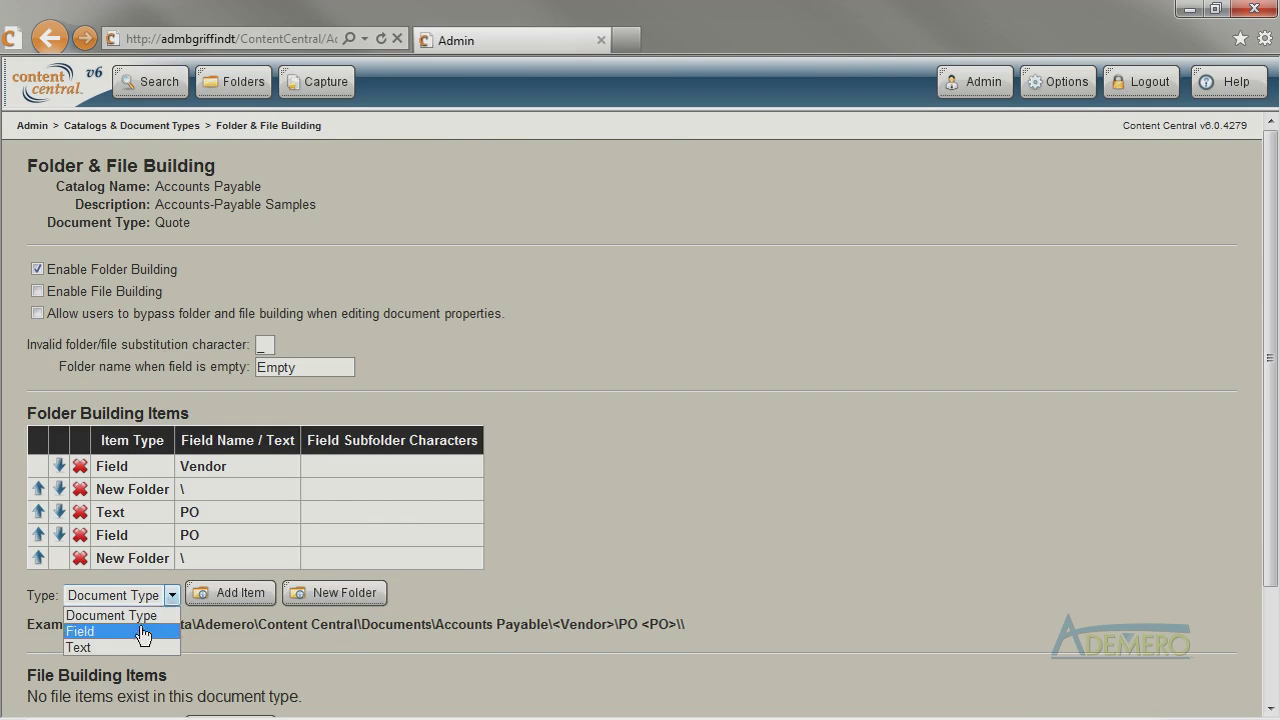
left_click(136, 649)
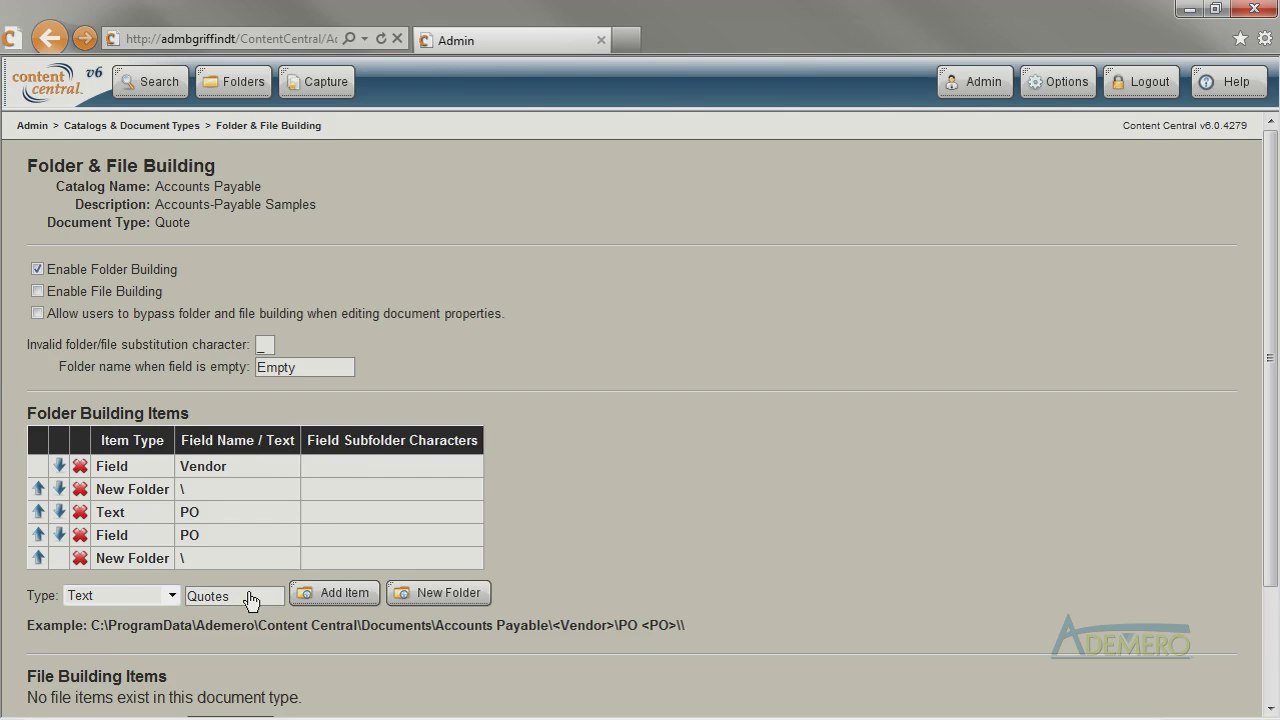
left_click(334, 593)
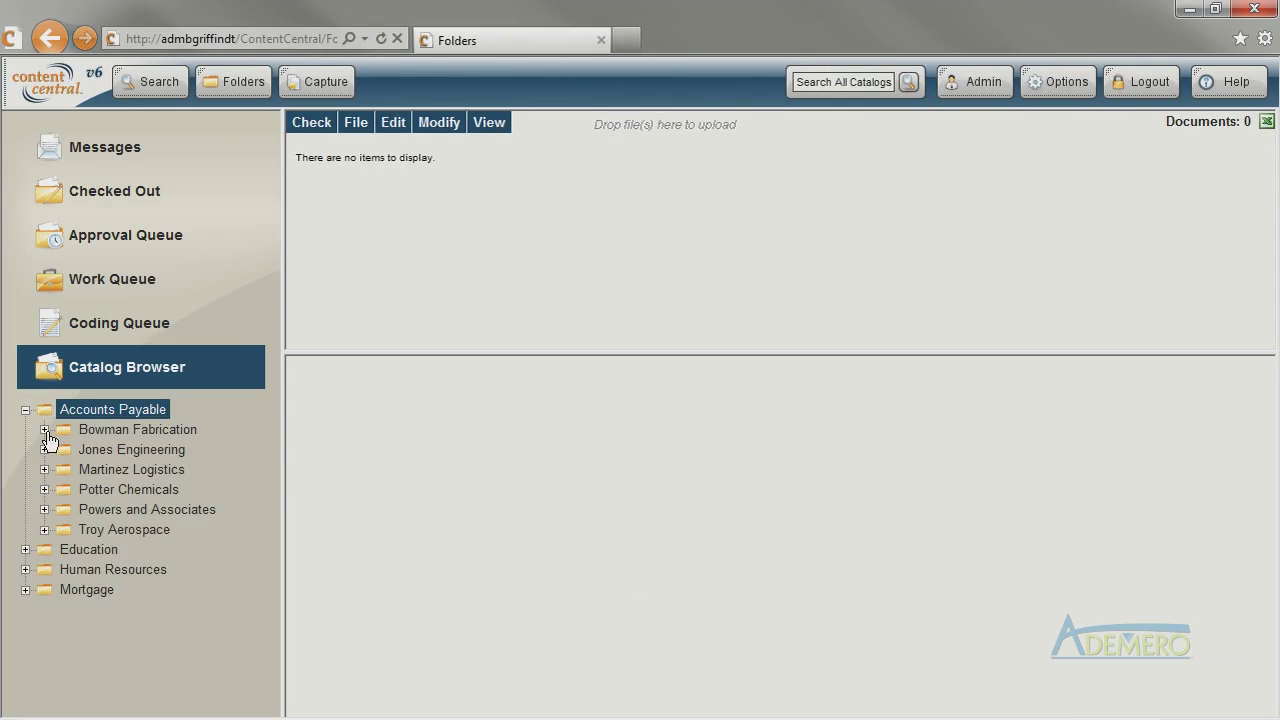
Step: Open the Quotes folder inside PO 7311 under Bowman Fabrication in Accounts Payable
left_click(45, 430)
left_click(63, 450)
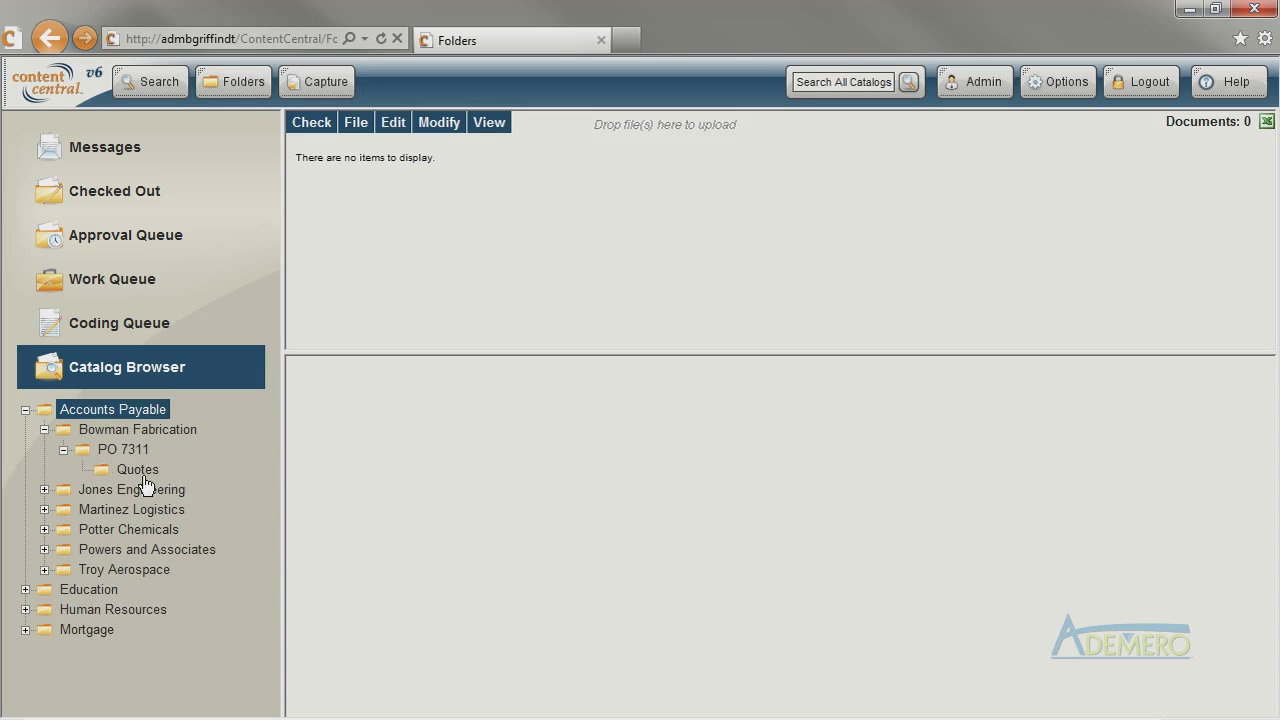
left_click(138, 470)
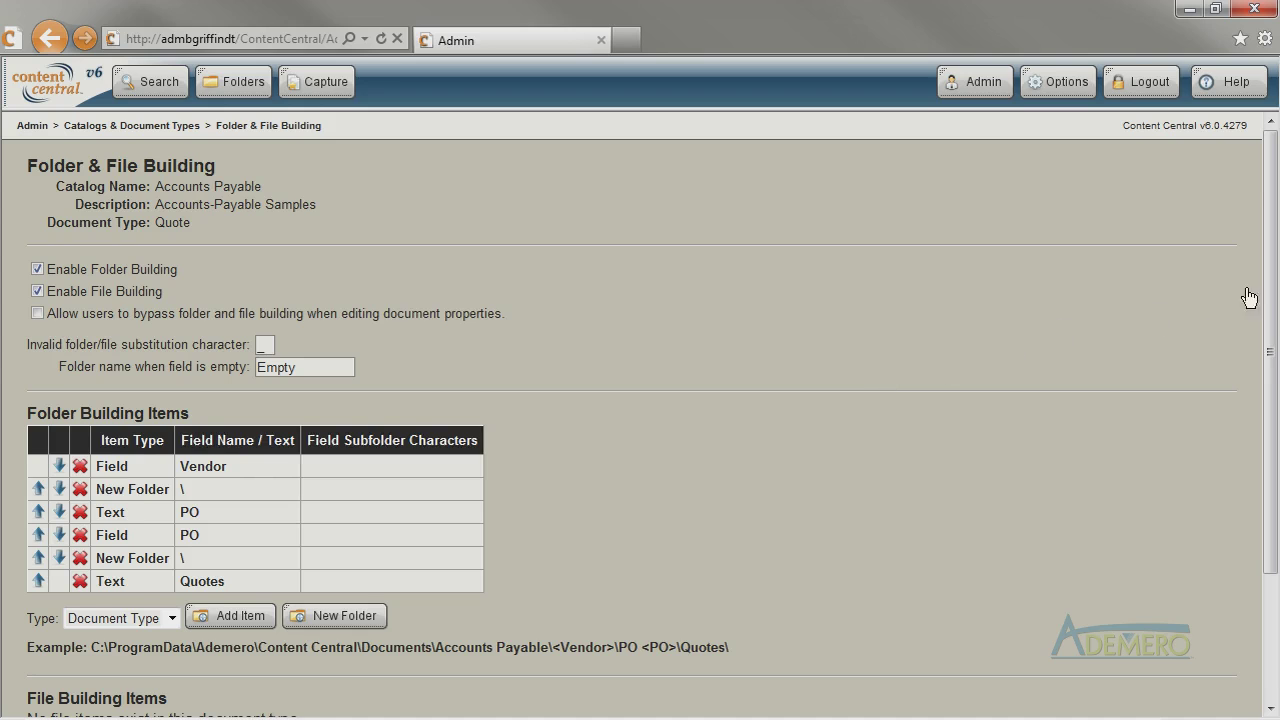
Step: Add a Document Type item as the first file building item for the Quote document type
left_click_drag(1272, 302, 1275, 432)
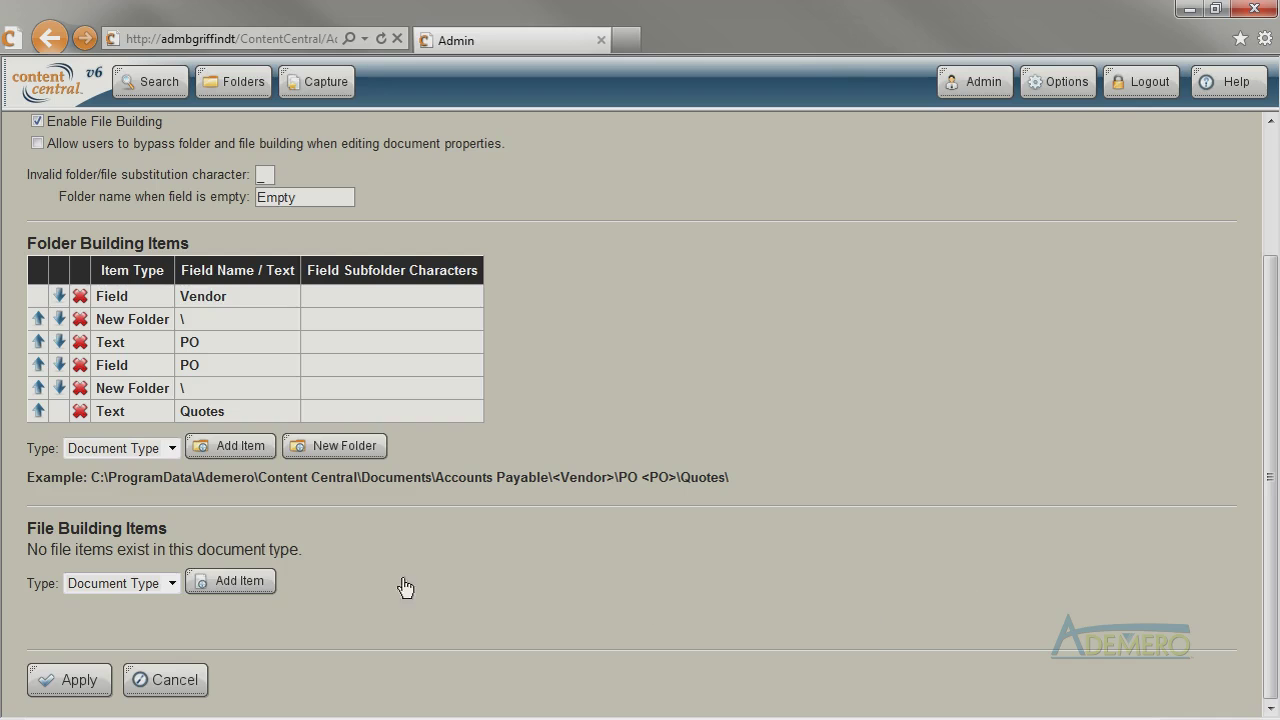
left_click(123, 587)
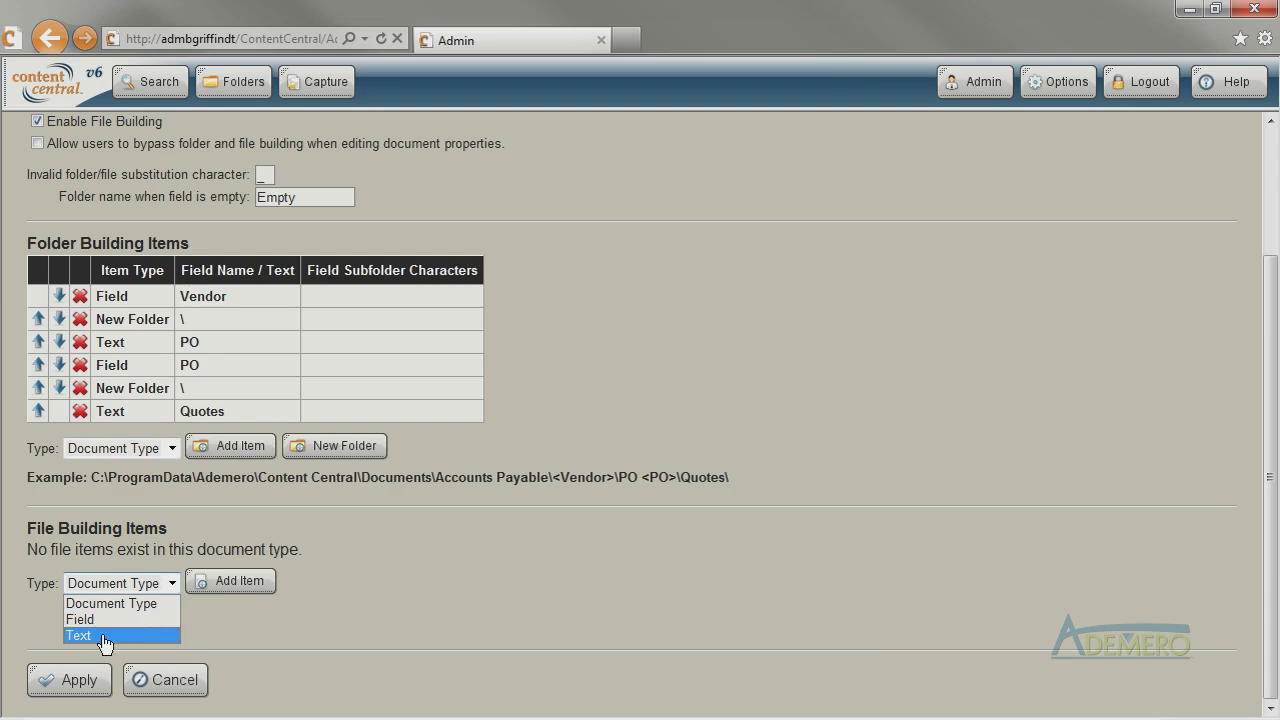
left_click(112, 604)
left_click(232, 582)
Step: Add a text item containing a hyphen to the file building items
left_click(120, 633)
left_click(128, 686)
left_click(246, 630)
type("-")
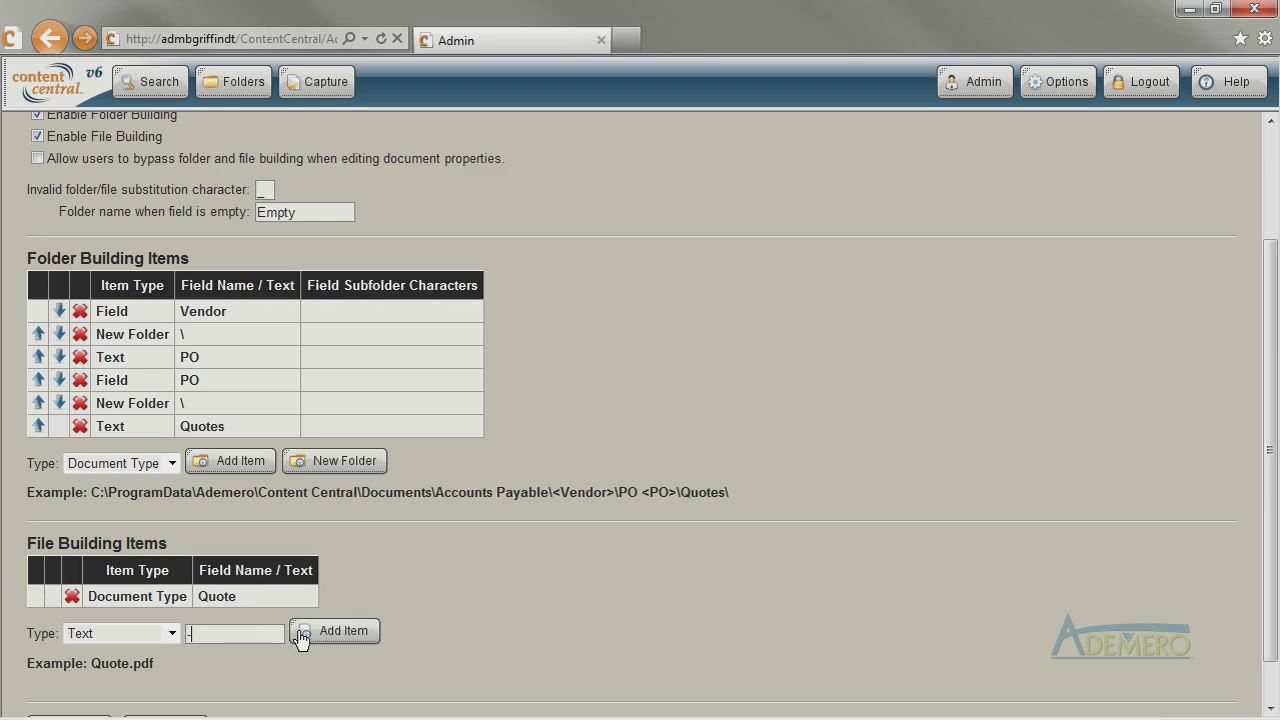
left_click(334, 631)
Step: Add the Quote field as a file building item after the hyphen
left_click(240, 652)
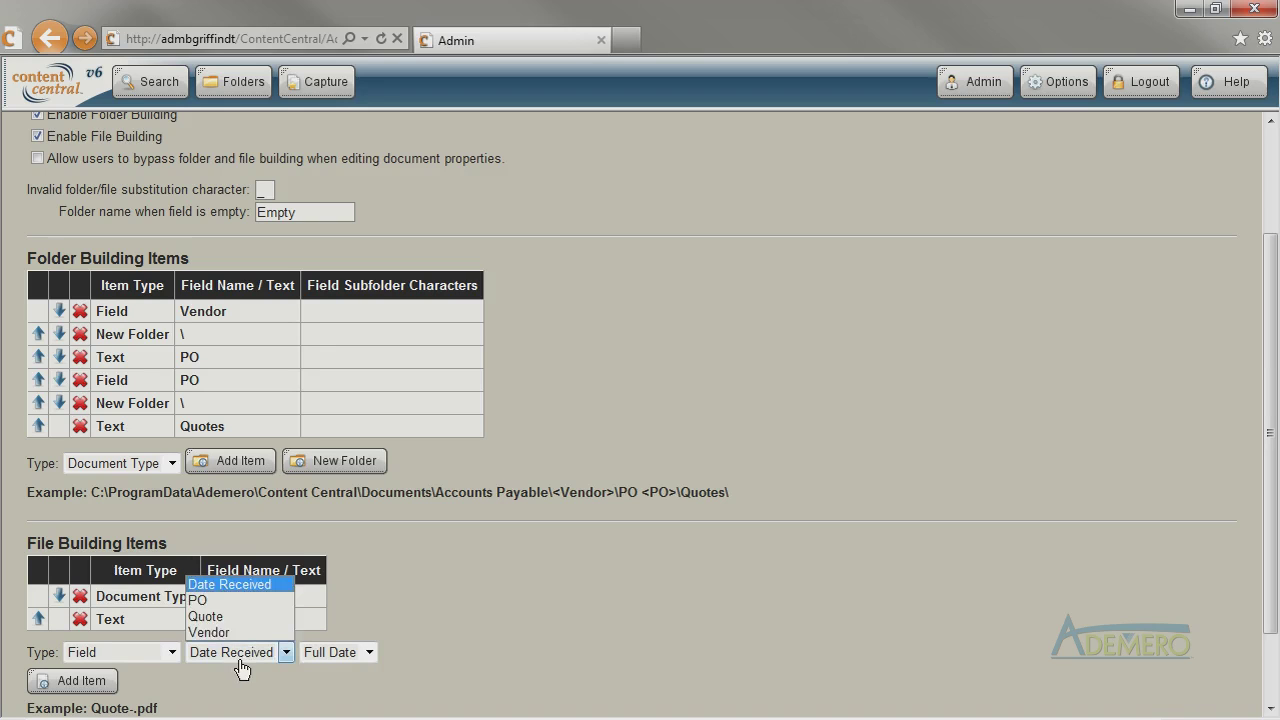
left_click(240, 620)
left_click(100, 686)
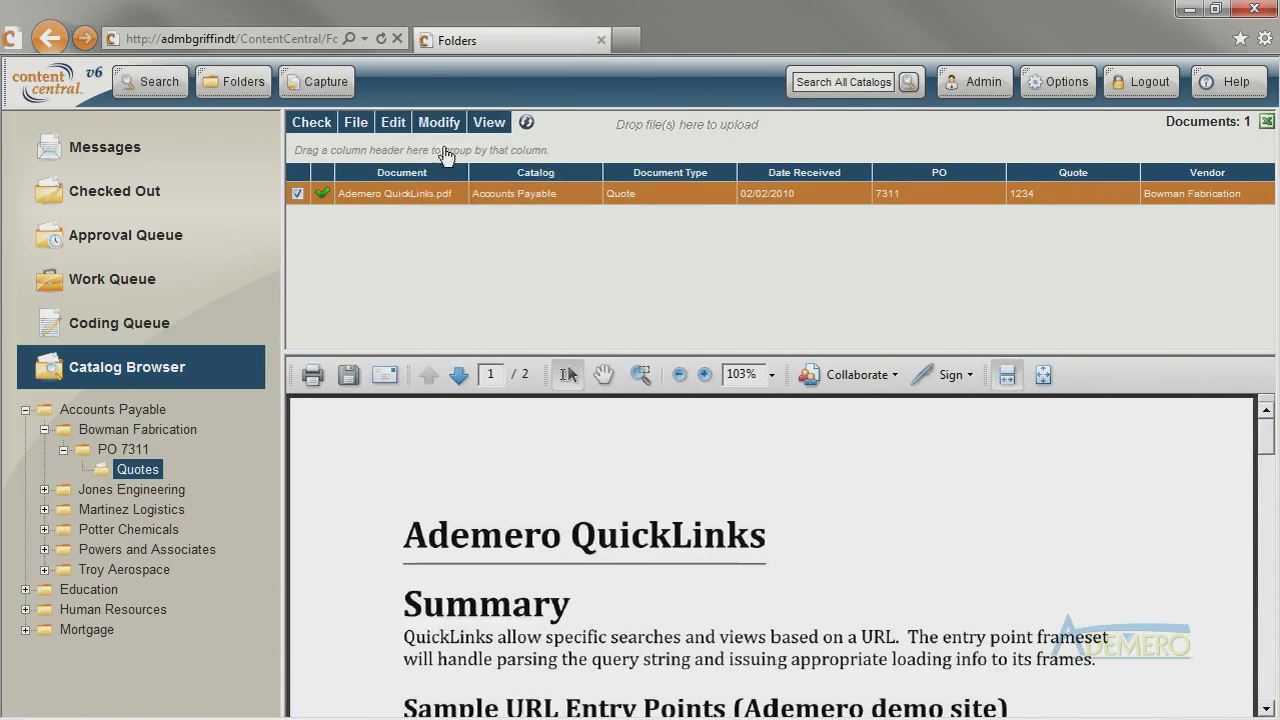
Step: Recommit the properties of Ademero QuickLinks.pdf from the Quotes folder to apply the file building rule
left_click(440, 122)
left_click(486, 148)
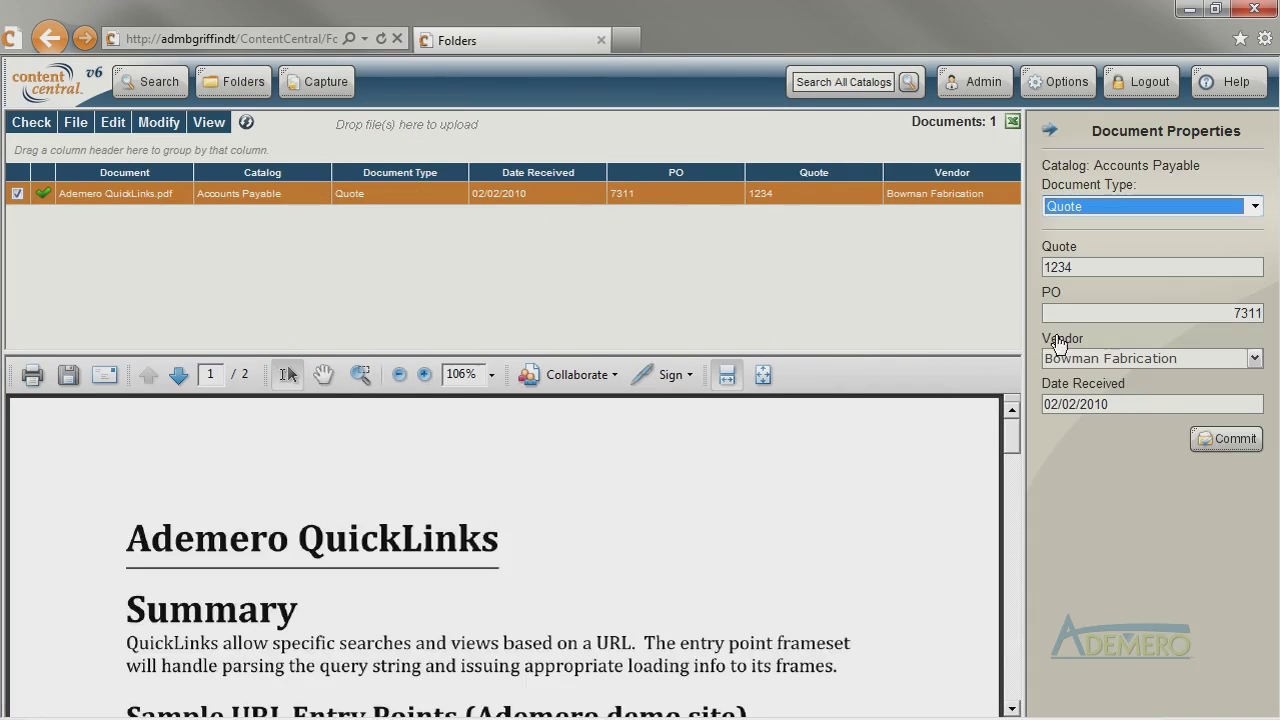
left_click(1238, 450)
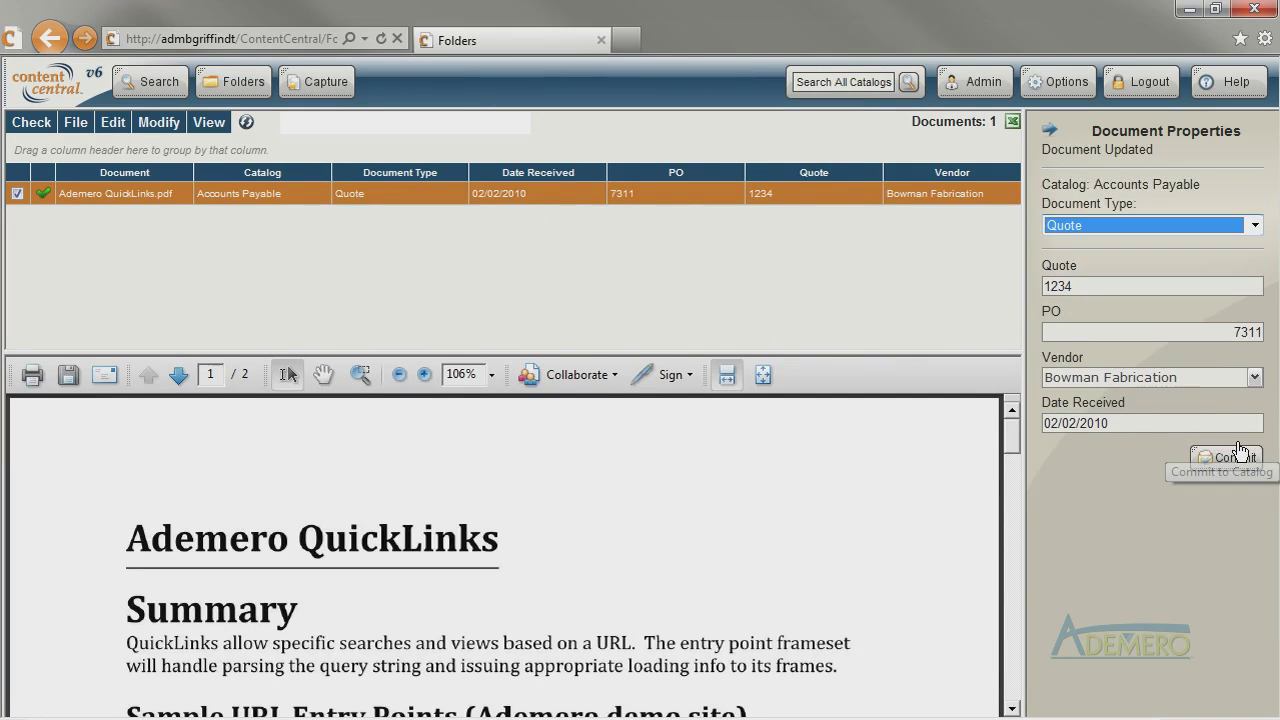